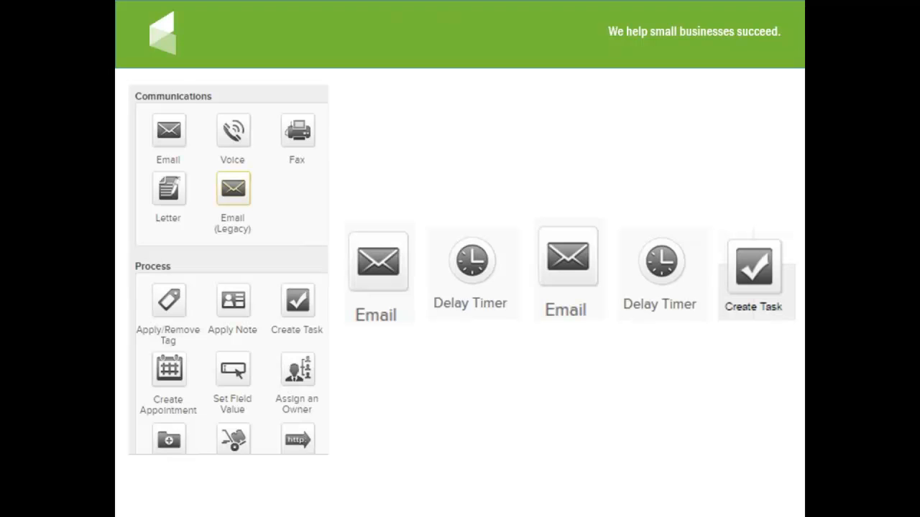
{"action": "key", "text": "Right"}
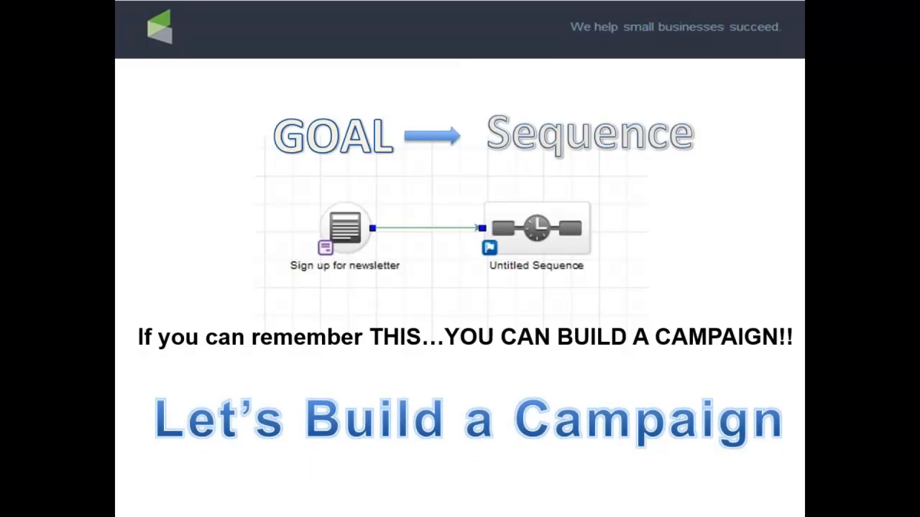
{"action": "left_click_drag", "start_coordinate": [0, 108], "coordinate": [528, 99]}
{"action": "left_click", "coordinate": [809, 98]}
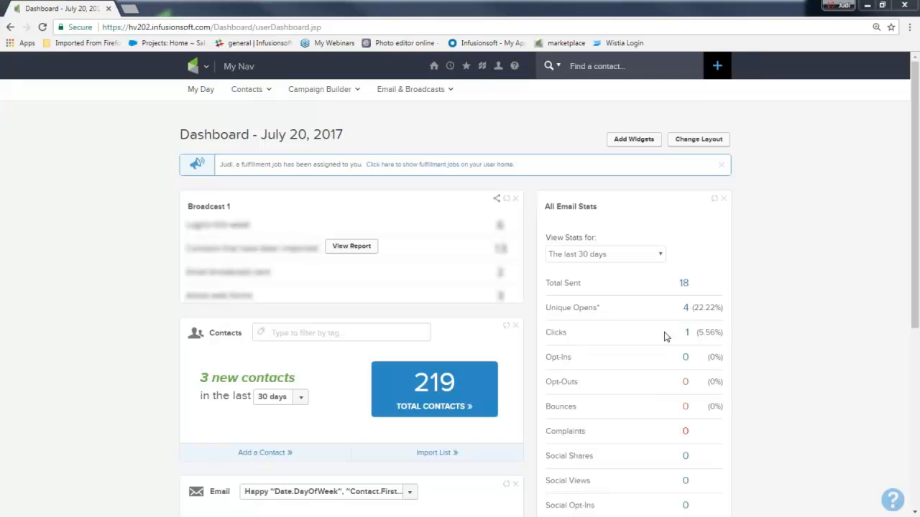
Step: Create a campaign named "get my newsletter" in the Campaign Builder
{"action": "left_click", "coordinate": [200, 68]}
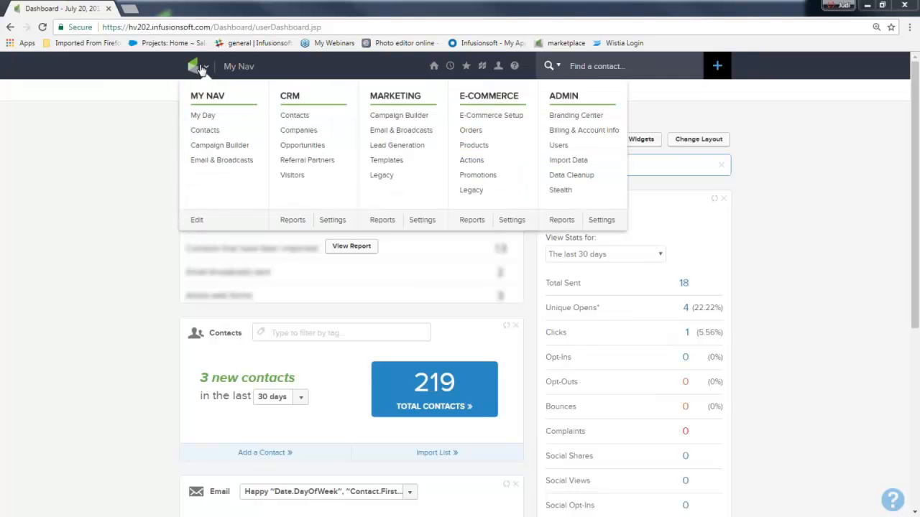
{"action": "left_click", "coordinate": [394, 119]}
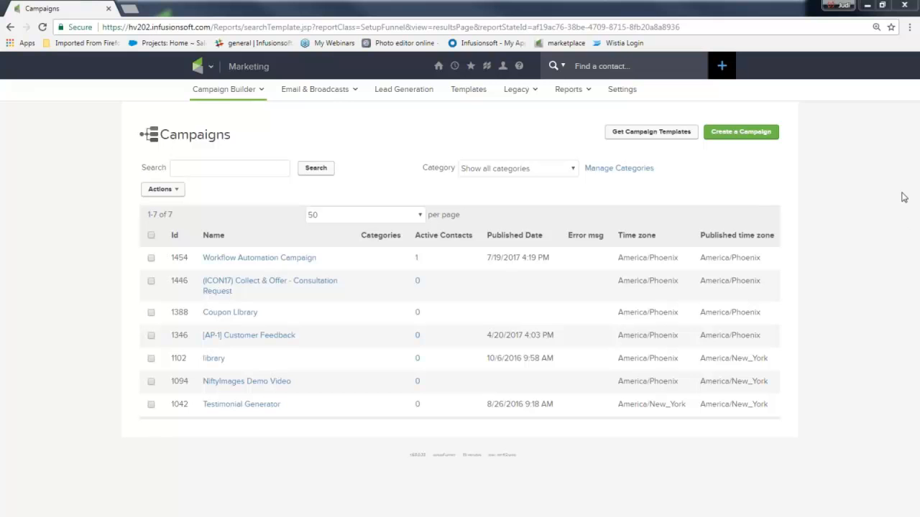
{"action": "left_click", "coordinate": [722, 134]}
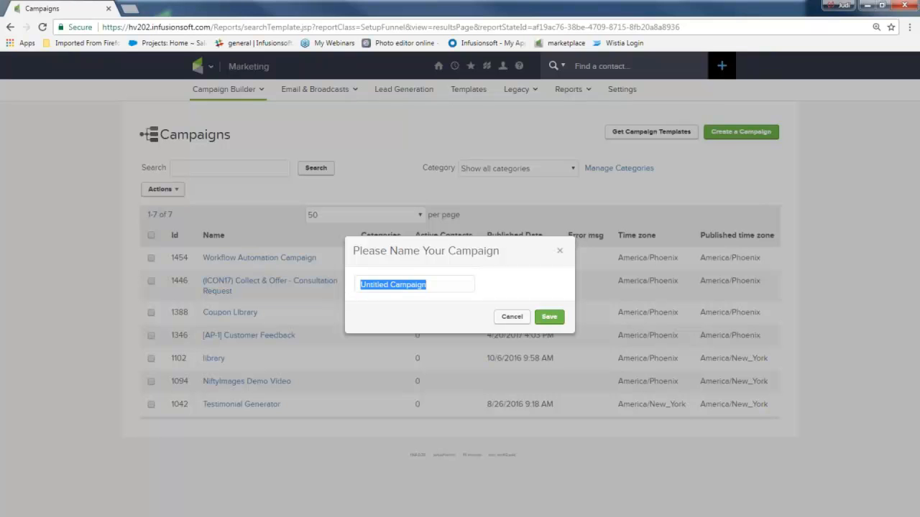
{"action": "type", "text": "get my new"}
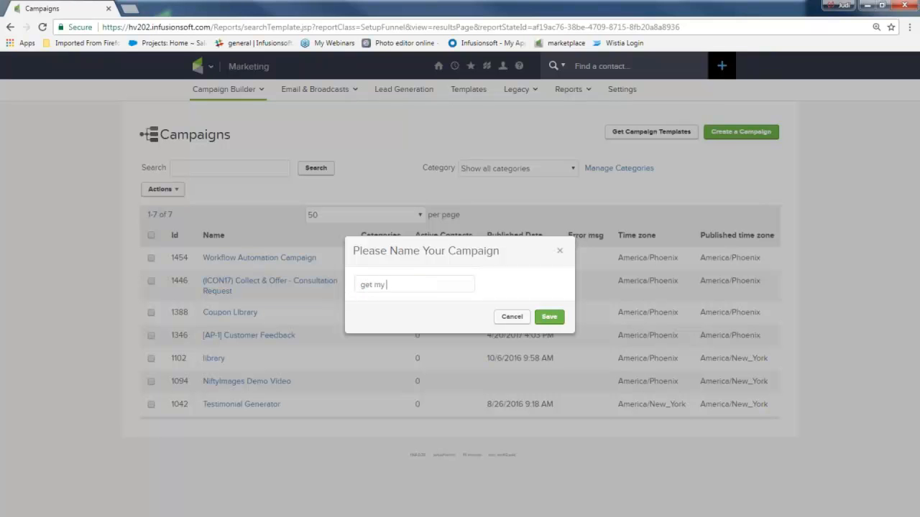
{"action": "type", "text": "sletter"}
{"action": "key", "text": "Return"}
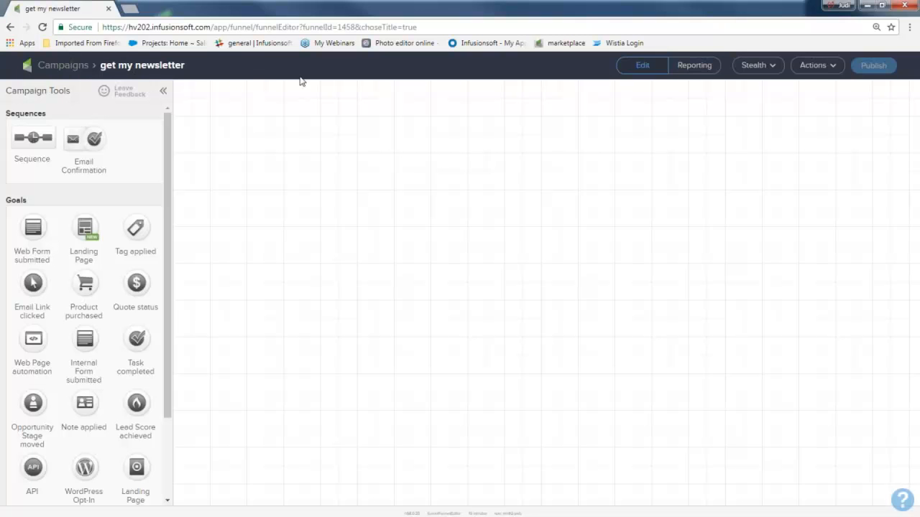
Step: Add a Web Form submitted goal to the campaign canvas and name it "get my newslettter"
{"action": "left_click", "coordinate": [816, 67]}
{"action": "double_click", "coordinate": [22, 200]}
{"action": "left_click_drag", "start_coordinate": [32, 228], "coordinate": [256, 219]}
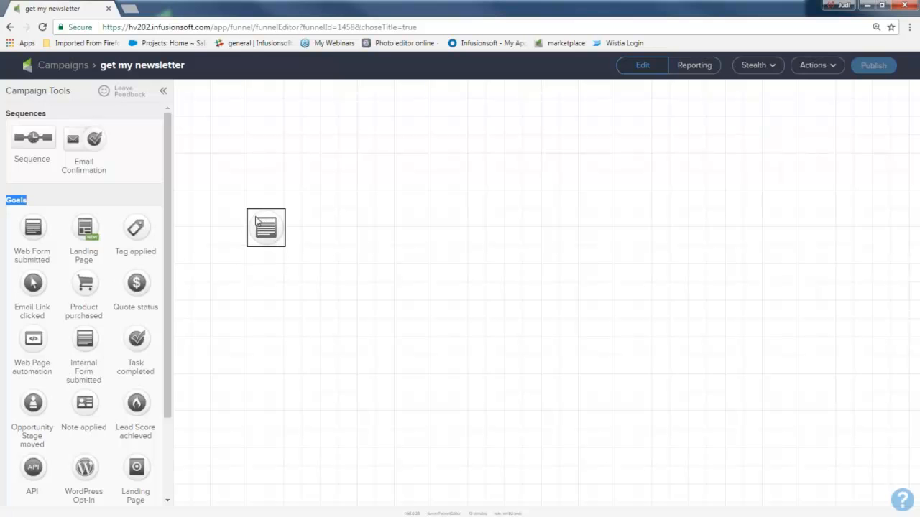
{"action": "key", "text": "ctrl+plus"}
{"action": "key", "text": "ctrl+plus"}
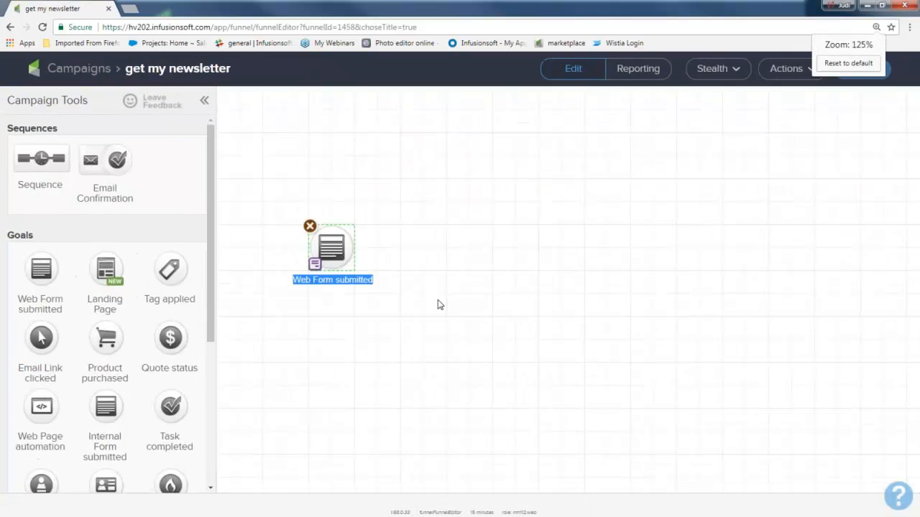
{"action": "key", "text": "ctrl+minus"}
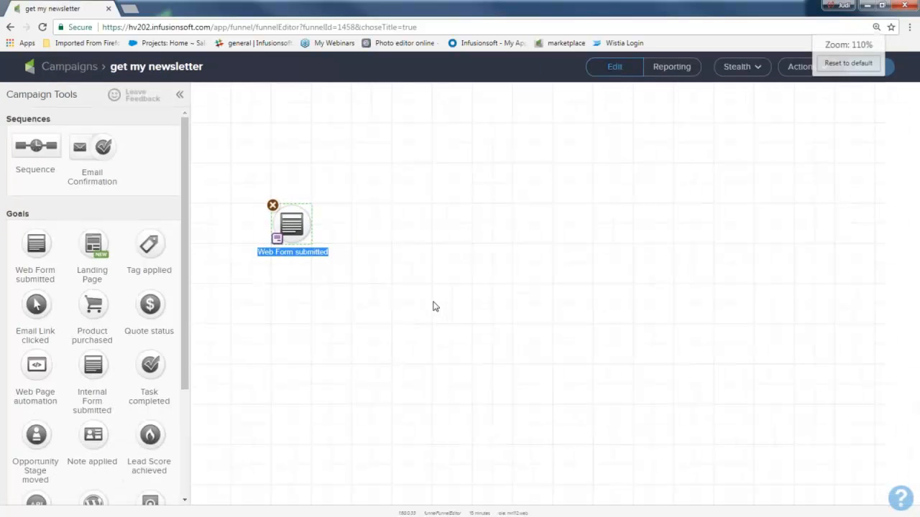
{"action": "key", "text": "ctrl+plus"}
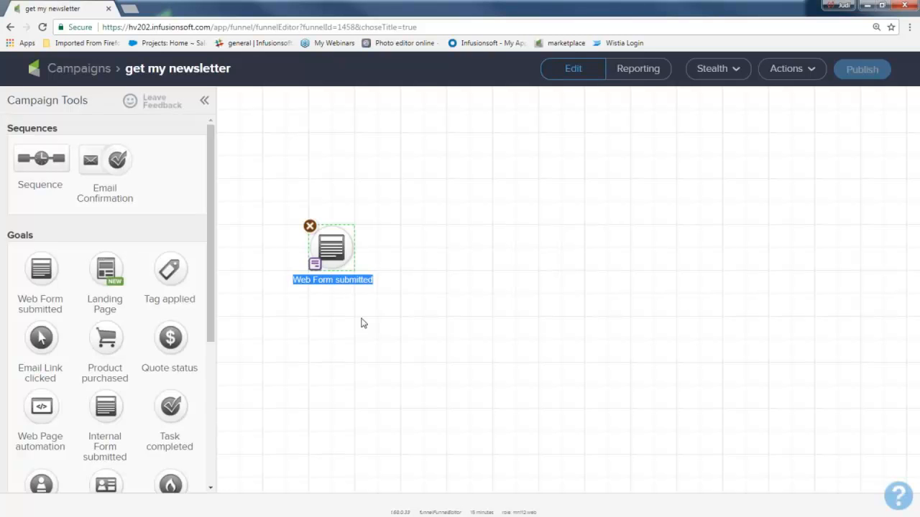
{"action": "type", "text": "get my newslettter"}
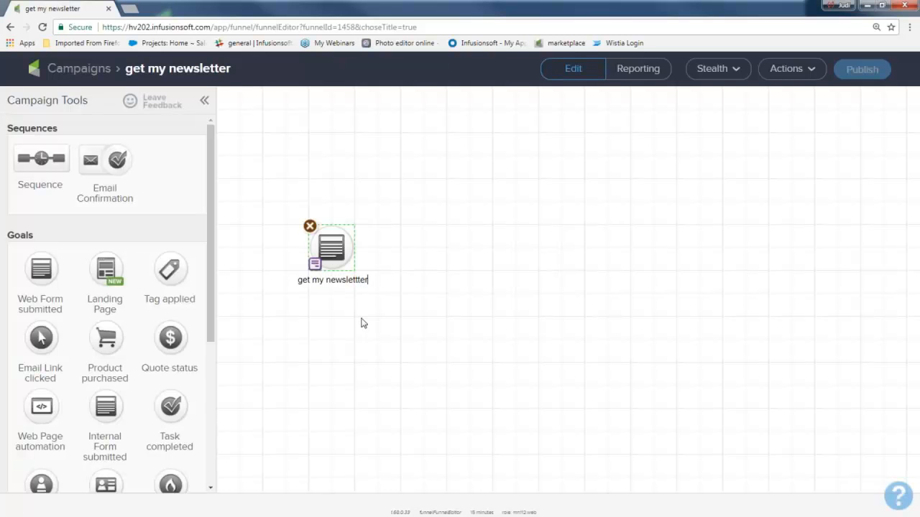
{"action": "key", "text": "Return"}
Step: Place a sequence beside the web form goal and name it "welcome and more"
{"action": "left_click_drag", "start_coordinate": [64, 136], "coordinate": [6, 129]}
{"action": "left_click_drag", "start_coordinate": [40, 159], "coordinate": [414, 250]}
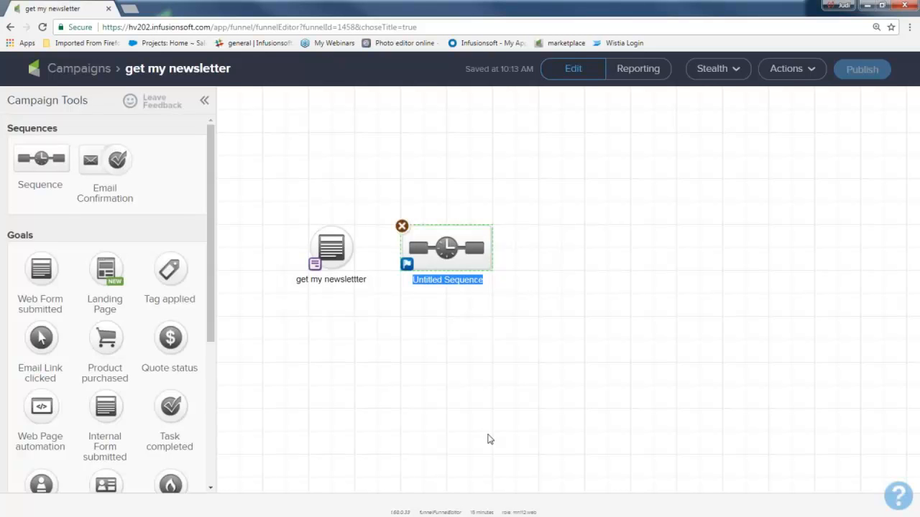
{"action": "type", "text": "wel"}
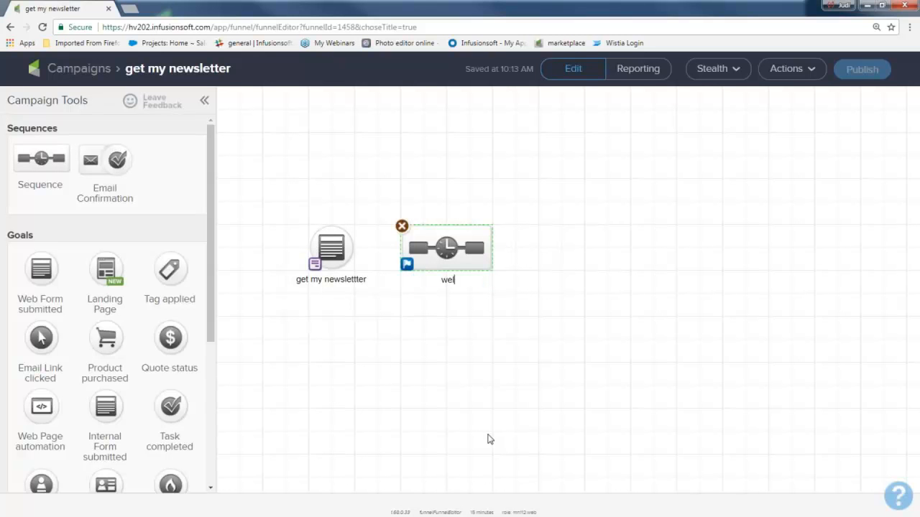
{"action": "type", "text": "come and mmore"}
{"action": "key", "text": "BackSpace"}
{"action": "key", "text": "BackSpace"}
{"action": "key", "text": "BackSpace"}
{"action": "key", "text": "BackSpace"}
{"action": "type", "text": "ore"}
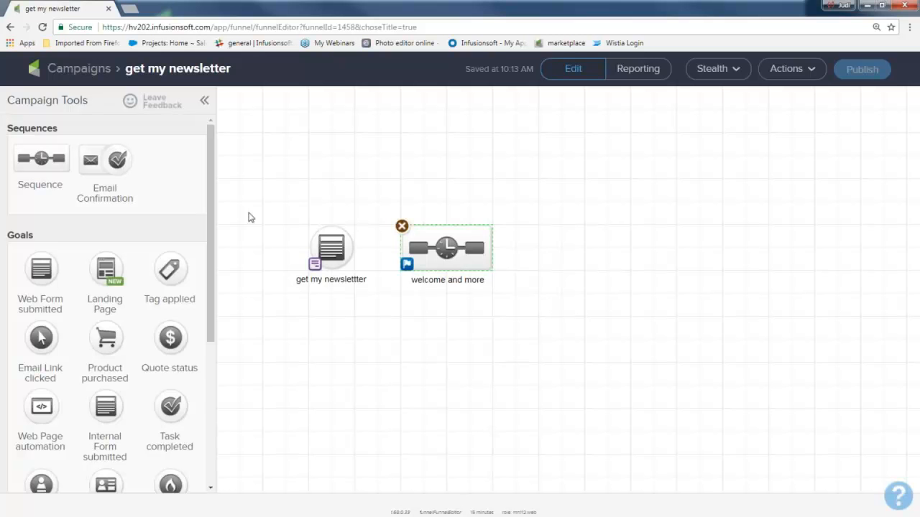
{"action": "left_click_drag", "start_coordinate": [243, 184], "coordinate": [384, 353]}
{"action": "left_click_drag", "start_coordinate": [378, 199], "coordinate": [529, 340]}
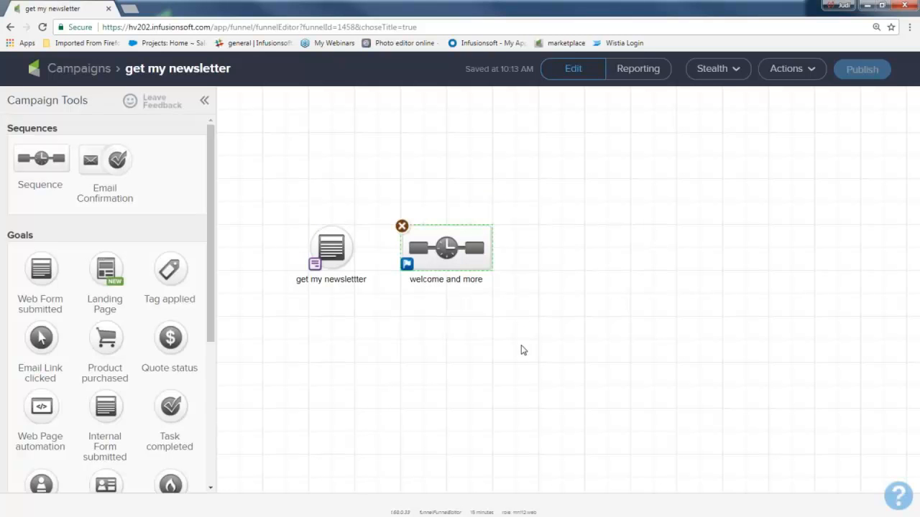
{"action": "mouse_move", "coordinate": [352, 250]}
{"action": "left_click_drag", "start_coordinate": [354, 255], "coordinate": [457, 271]}
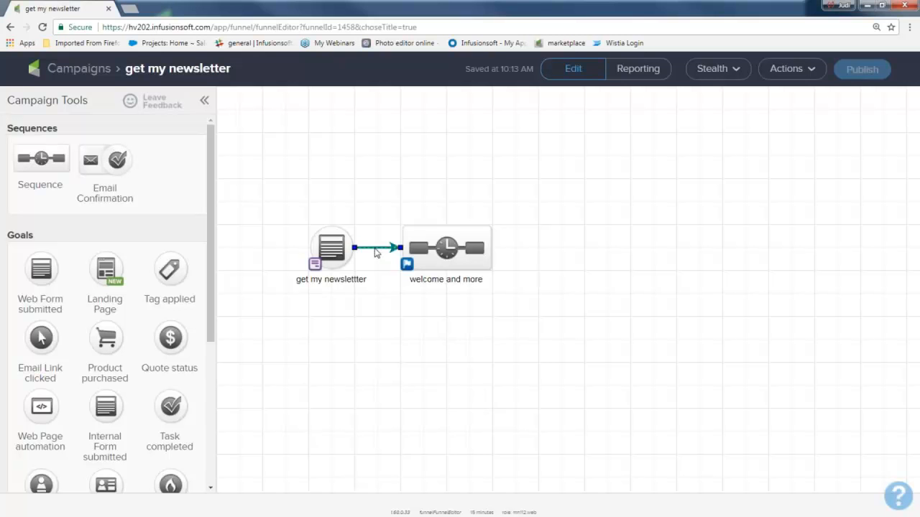
{"action": "key", "text": "Delete"}
Step: Connect the web form goal to the "welcome and more" sequence and add a Product purchased goal linked after the sequence
{"action": "mouse_move", "coordinate": [350, 252]}
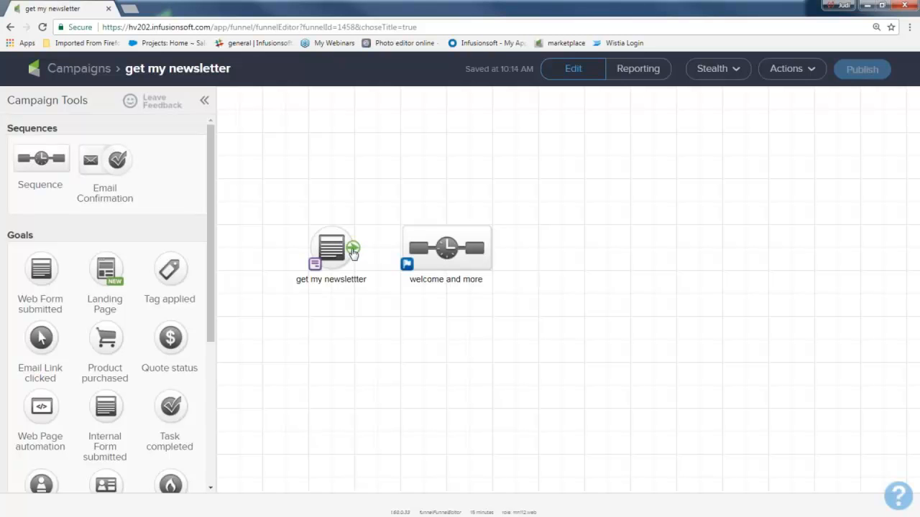
{"action": "left_click_drag", "start_coordinate": [353, 251], "coordinate": [446, 250]}
{"action": "left_click_drag", "start_coordinate": [106, 334], "coordinate": [561, 247]}
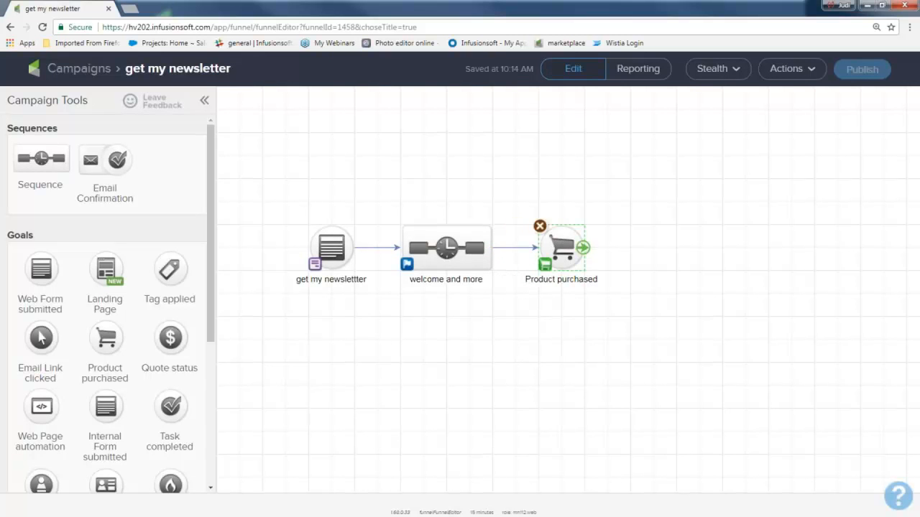
{"action": "left_click", "coordinate": [490, 347]}
{"action": "left_click_drag", "start_coordinate": [268, 179], "coordinate": [357, 314]}
{"action": "left_click_drag", "start_coordinate": [381, 195], "coordinate": [506, 320]}
{"action": "left_click_drag", "start_coordinate": [517, 196], "coordinate": [626, 334]}
Step: Open the web form goal for editing and add the title "Get my newsletter!!!" above the First Name field
{"action": "mouse_move", "coordinate": [338, 248]}
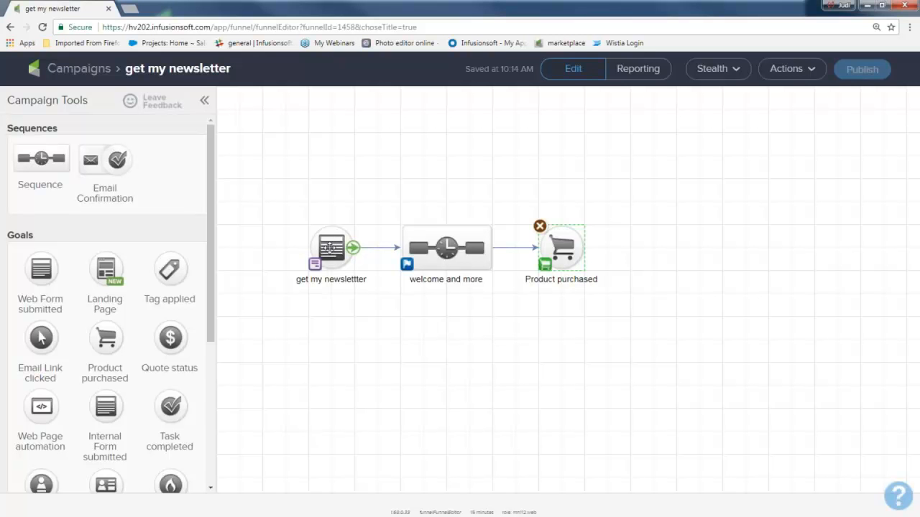
{"action": "left_click", "coordinate": [330, 247]}
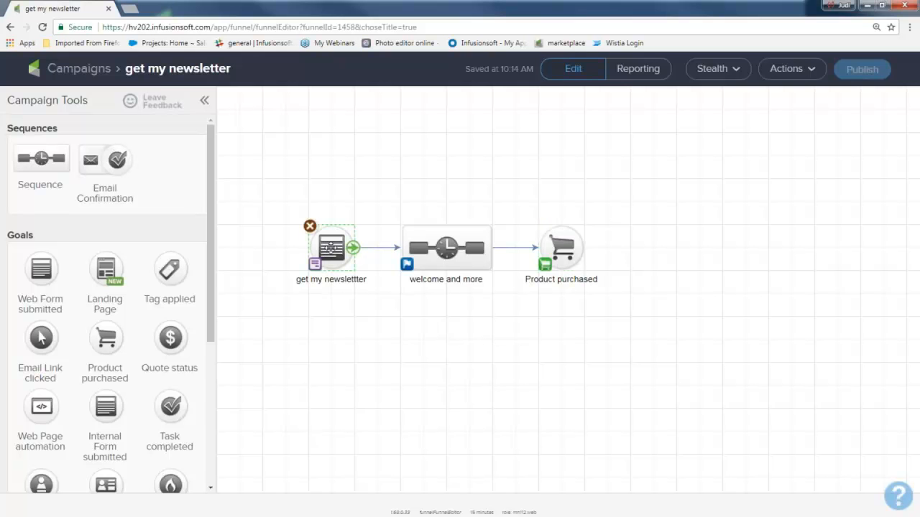
{"action": "double_click", "coordinate": [330, 247]}
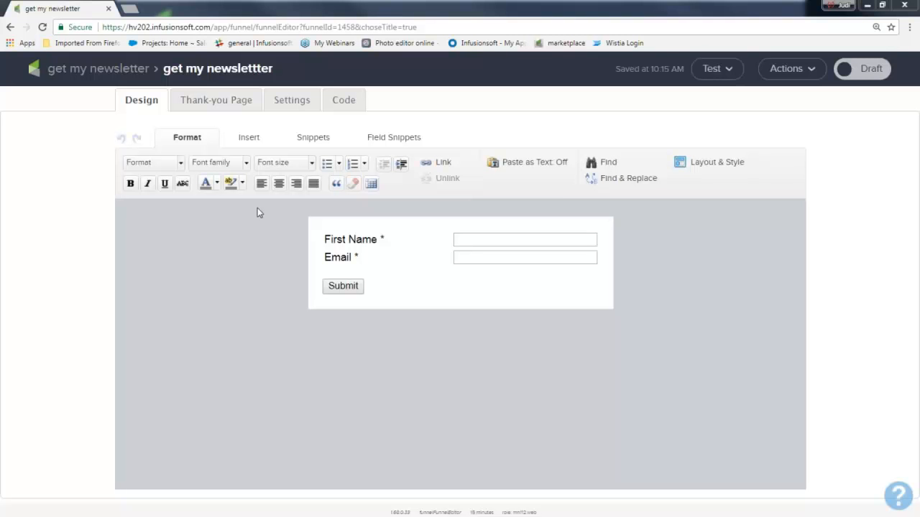
{"action": "left_click", "coordinate": [314, 141]}
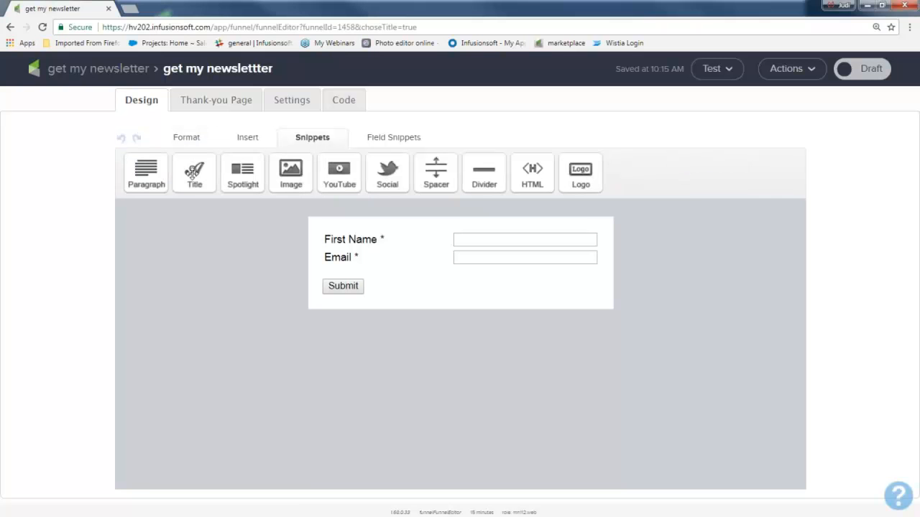
{"action": "left_click_drag", "start_coordinate": [192, 173], "coordinate": [344, 231]}
{"action": "left_click_drag", "start_coordinate": [415, 240], "coordinate": [298, 230]}
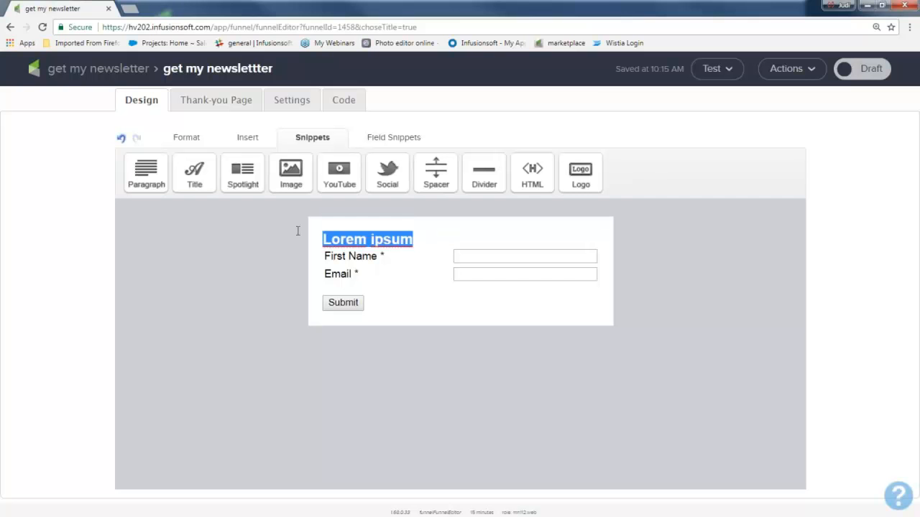
{"action": "type", "text": "Get "}
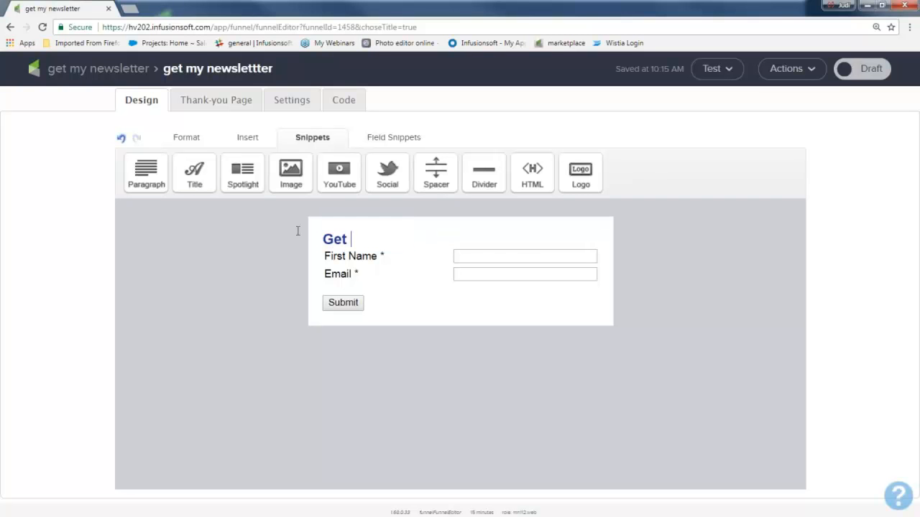
{"action": "type", "text": "my newslet"}
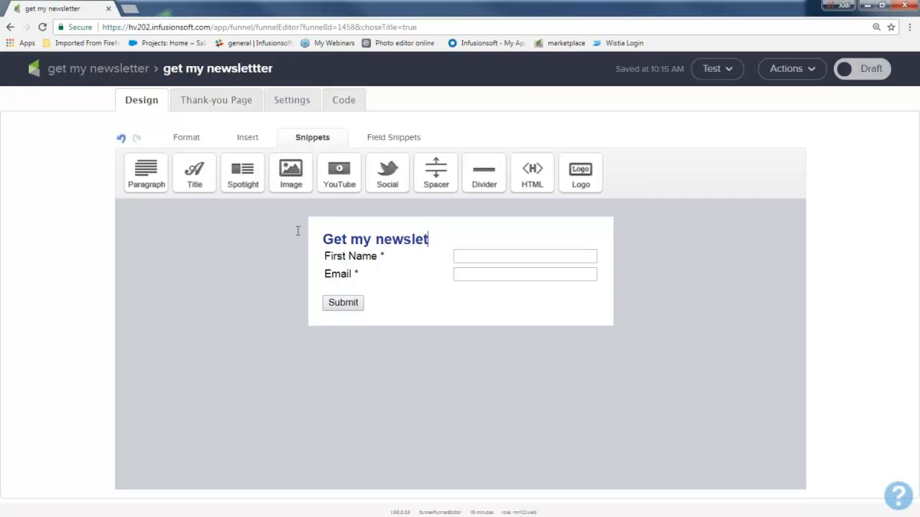
{"action": "type", "text": "ter!!!"}
{"action": "left_click_drag", "start_coordinate": [466, 236], "coordinate": [321, 235]}
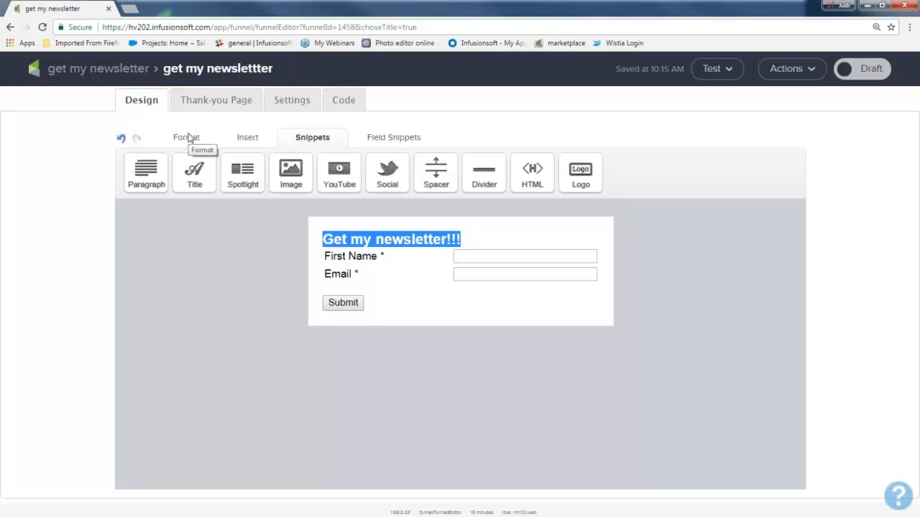
{"action": "left_click", "coordinate": [279, 323]}
Step: Insert a spacer with a height of 10 px between the form title and the First Name field
{"action": "mouse_move", "coordinate": [373, 268]}
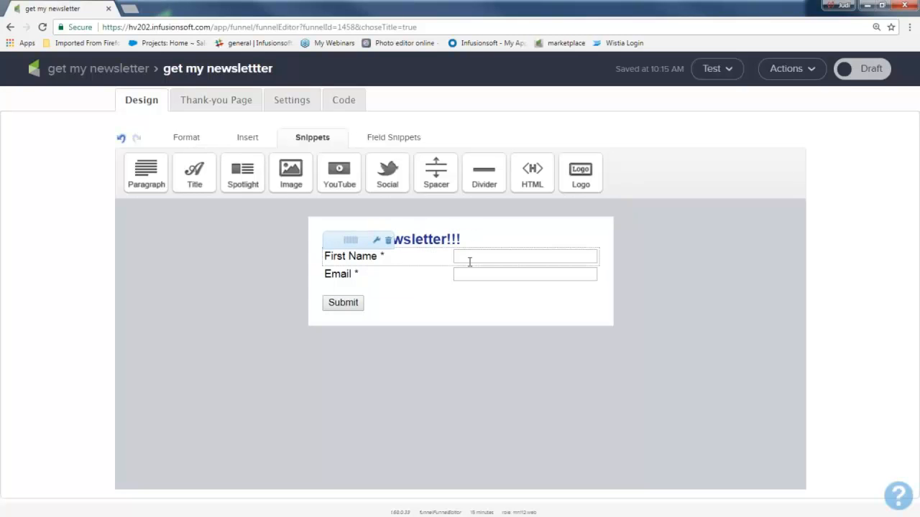
{"action": "left_click_drag", "start_coordinate": [435, 172], "coordinate": [370, 253]}
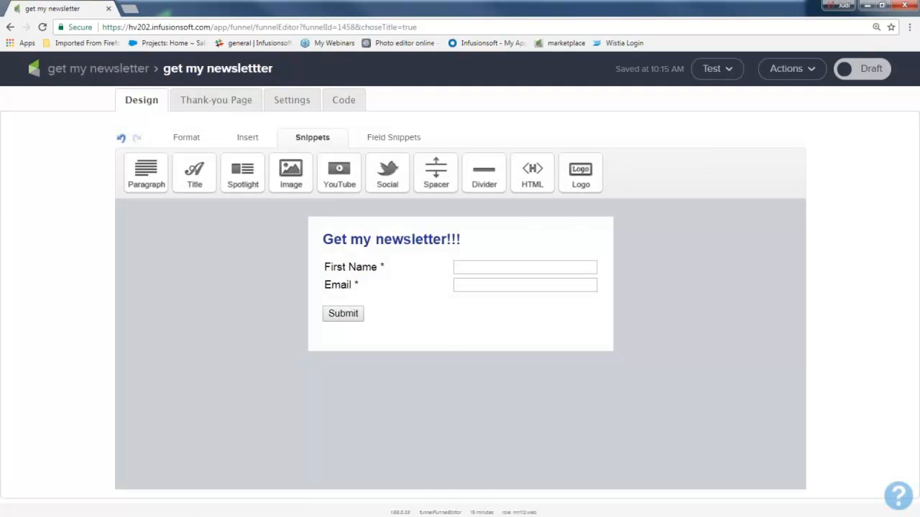
{"action": "left_click", "coordinate": [449, 180]}
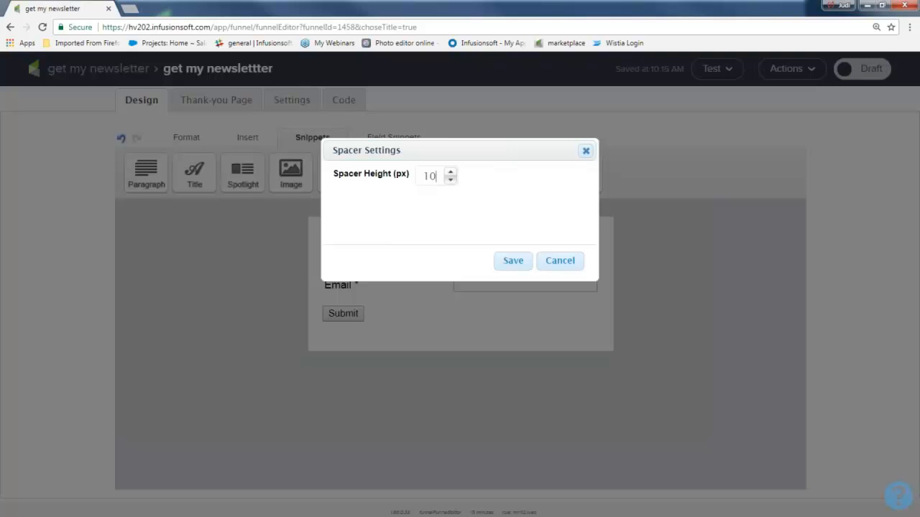
{"action": "left_click", "coordinate": [513, 261]}
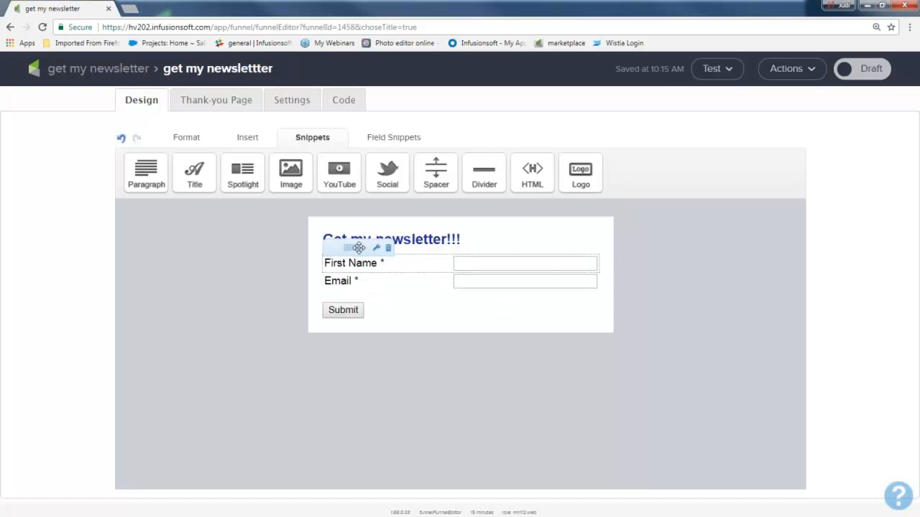
Step: Show the Last Name field in the form's name field settings and save
{"action": "left_click", "coordinate": [377, 248]}
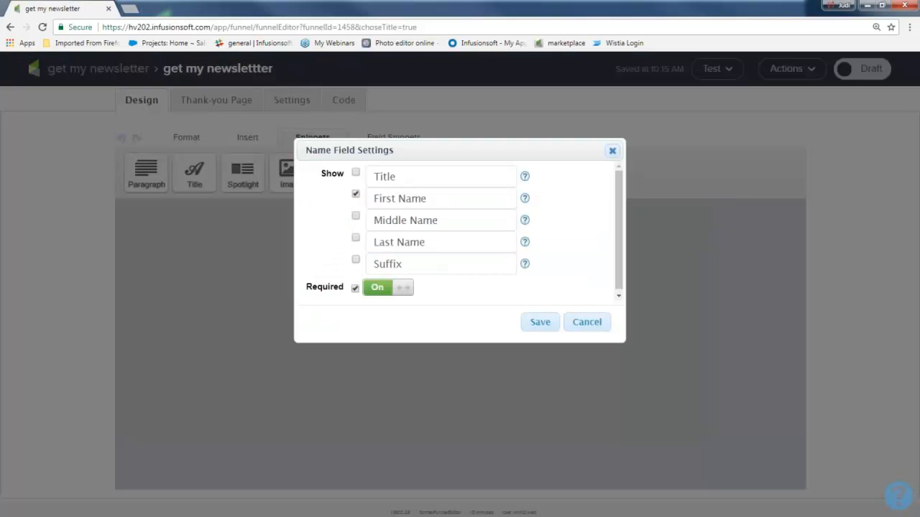
{"action": "left_click", "coordinate": [357, 240]}
{"action": "left_click", "coordinate": [541, 322]}
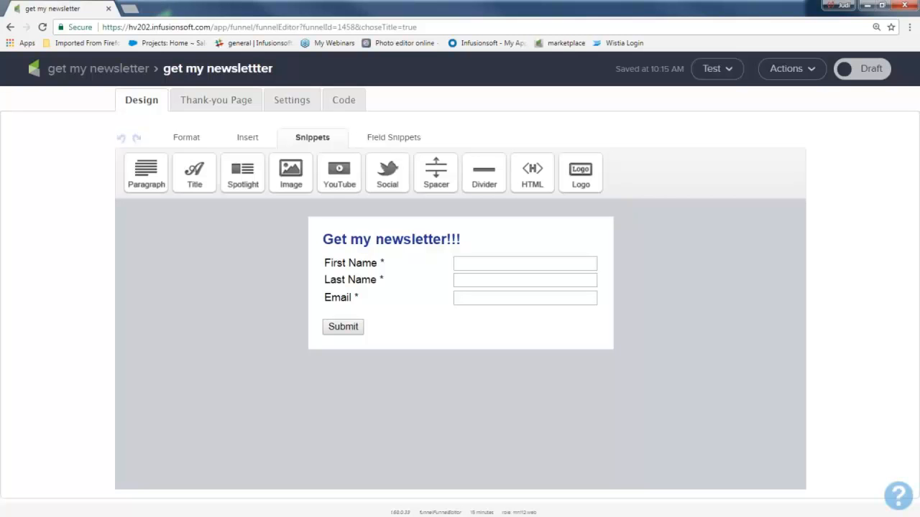
Step: Switch the name fields' Required setting off and back on, and save the settings
{"action": "left_click", "coordinate": [375, 247]}
{"action": "left_click", "coordinate": [384, 288]}
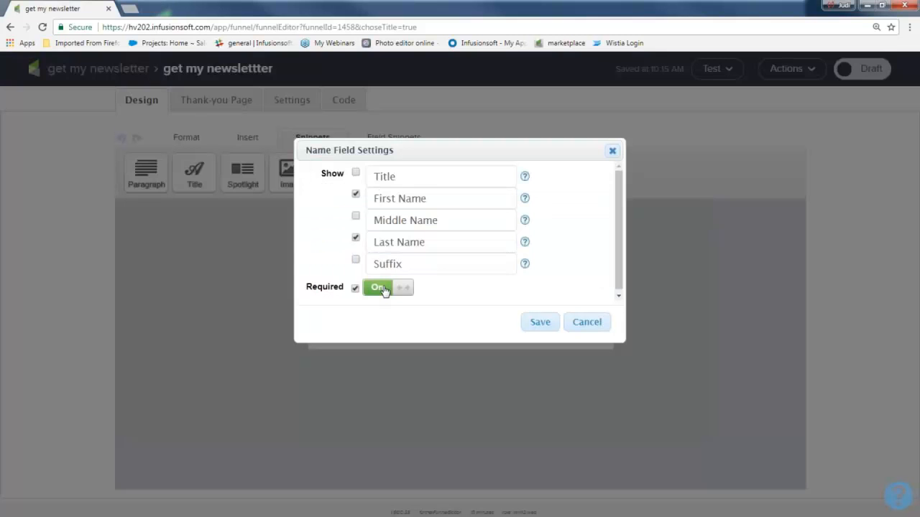
{"action": "left_click", "coordinate": [384, 288]}
{"action": "left_click", "coordinate": [542, 324]}
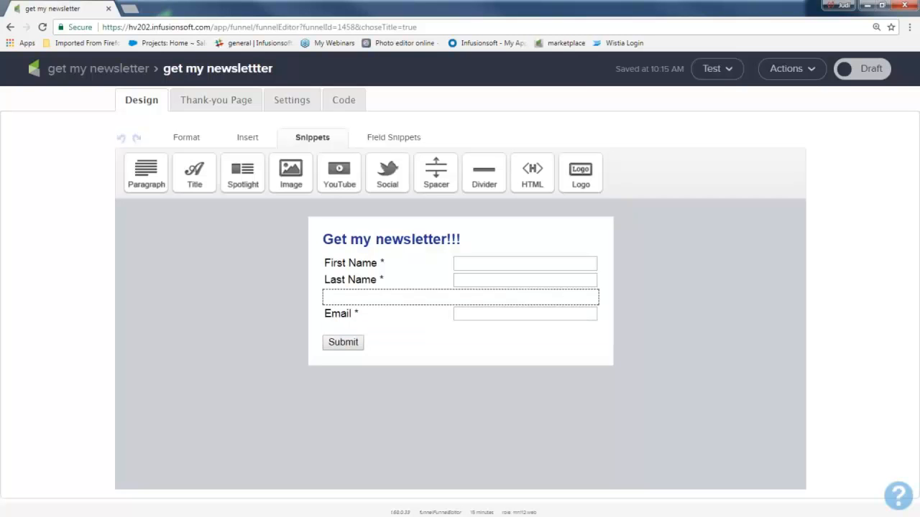
Step: Add a phone field between Last Name and Email on the form, labelled "Phone", and save its settings
{"action": "left_click", "coordinate": [393, 139]}
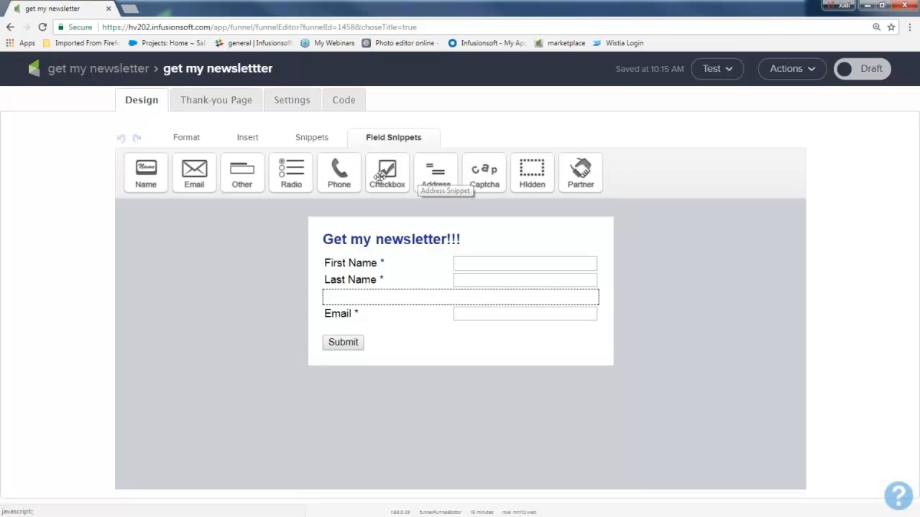
{"action": "left_click_drag", "start_coordinate": [343, 178], "coordinate": [378, 295]}
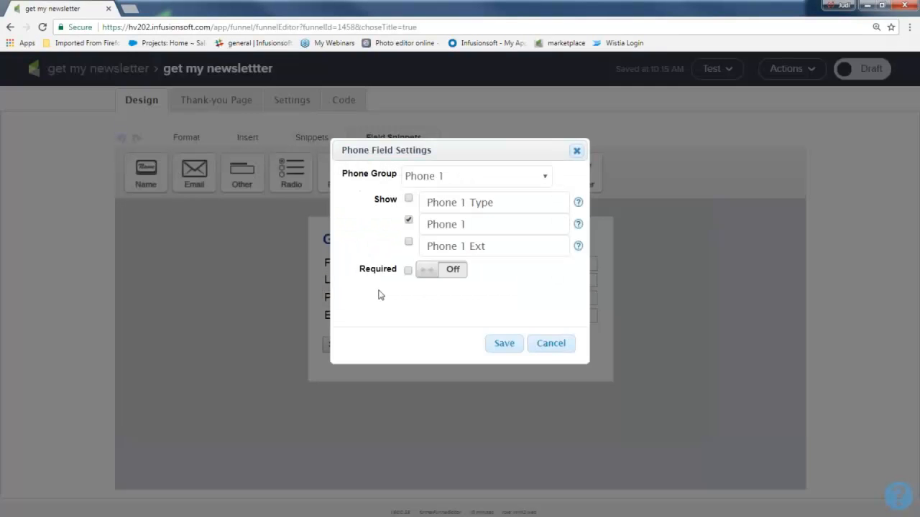
{"action": "left_click", "coordinate": [467, 225]}
{"action": "key", "text": "BackSpace"}
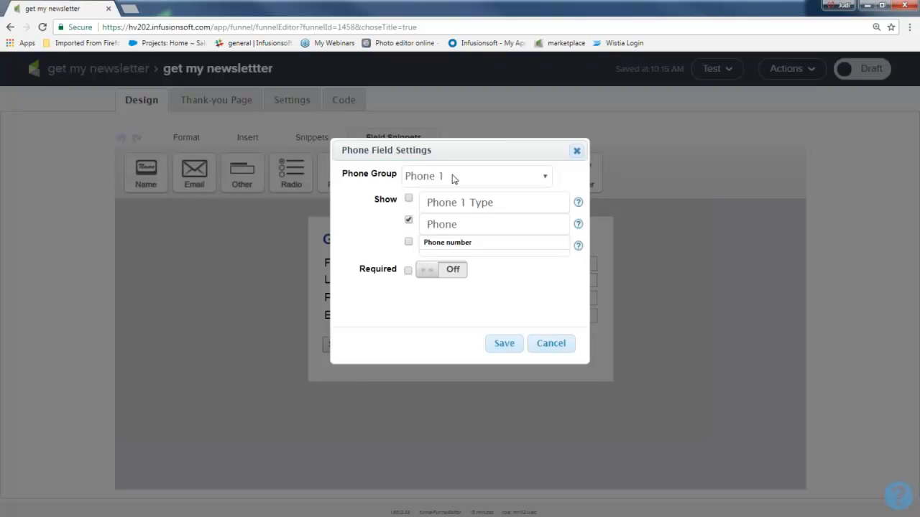
{"action": "left_click_drag", "start_coordinate": [342, 174], "coordinate": [396, 179]}
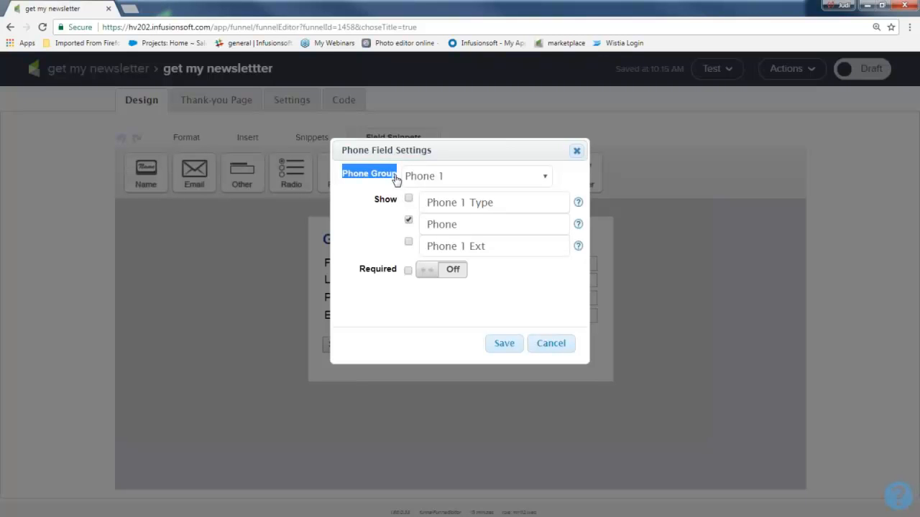
{"action": "left_click", "coordinate": [506, 345]}
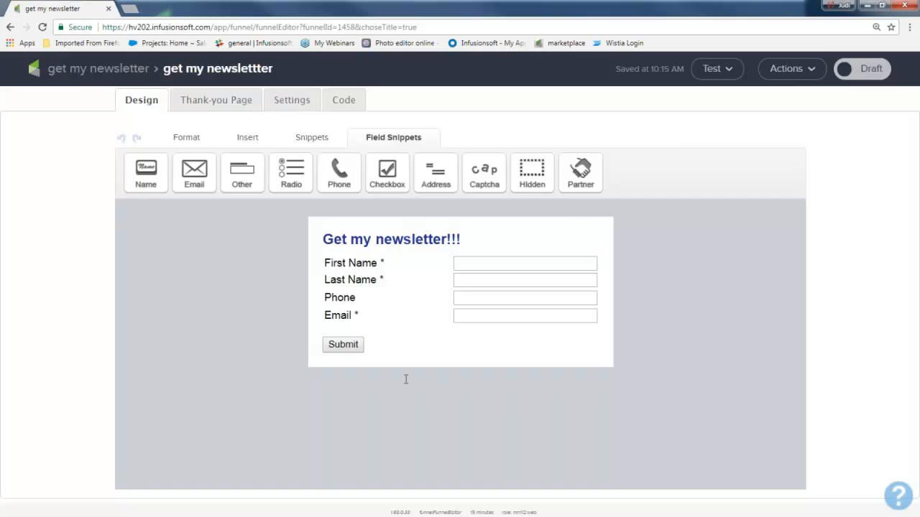
Step: Change the submit button's label to "Get it now!!", keeping its alignment at Left
{"action": "mouse_move", "coordinate": [357, 348]}
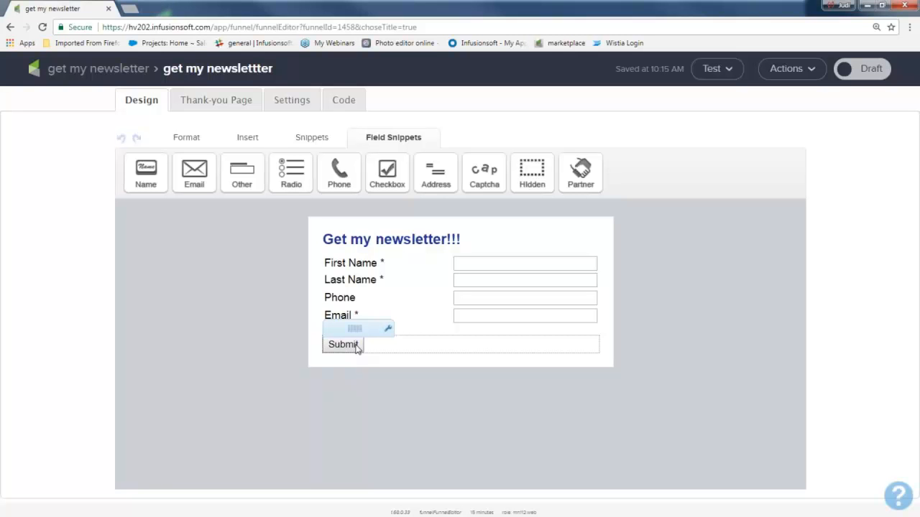
{"action": "double_click", "coordinate": [357, 347]}
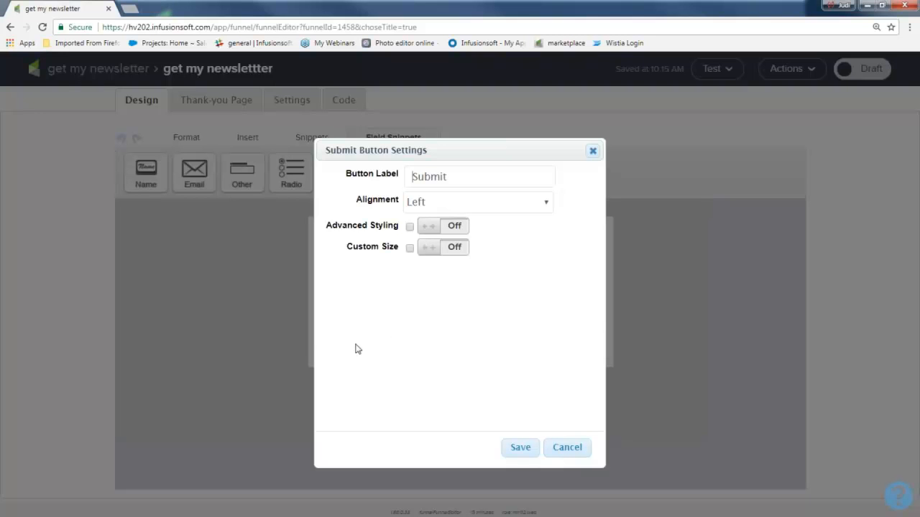
{"action": "left_click_drag", "start_coordinate": [475, 179], "coordinate": [378, 181]}
{"action": "type", "text": "Get it now!!"}
{"action": "left_click", "coordinate": [420, 207]}
{"action": "left_click", "coordinate": [426, 209]}
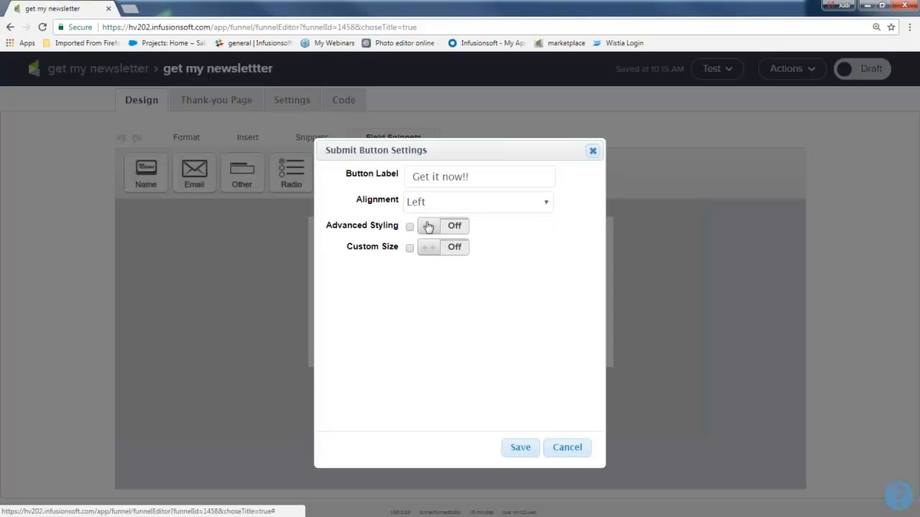
Step: Turn on advanced styling for the submit button and give it a bright cyan background color
{"action": "left_click", "coordinate": [455, 228]}
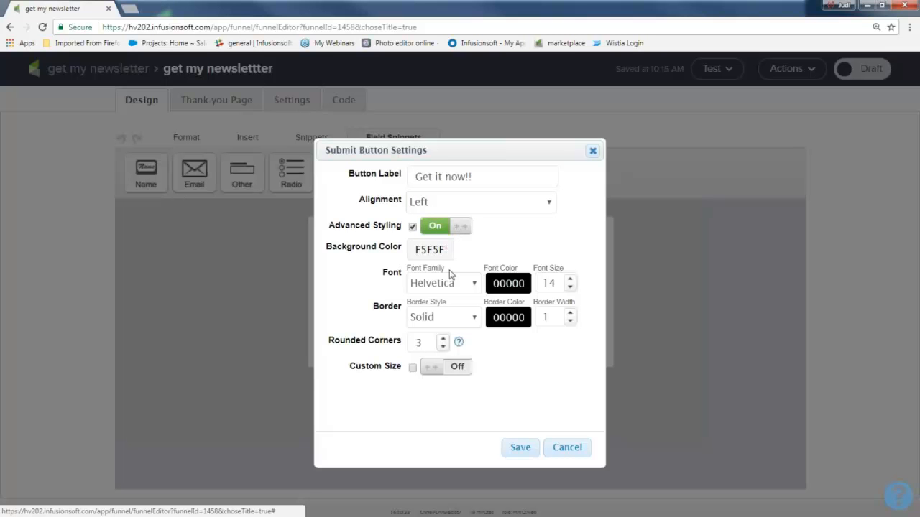
{"action": "left_click", "coordinate": [445, 249]}
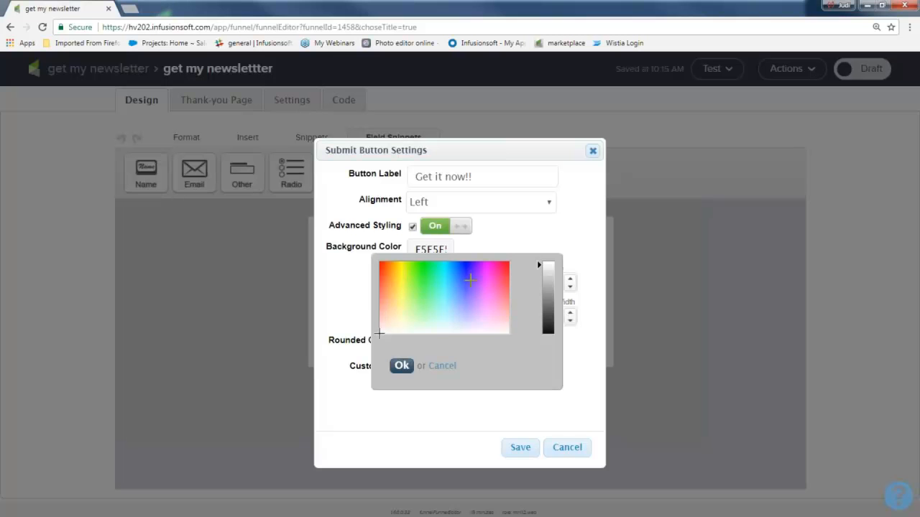
{"action": "left_click", "coordinate": [451, 282]}
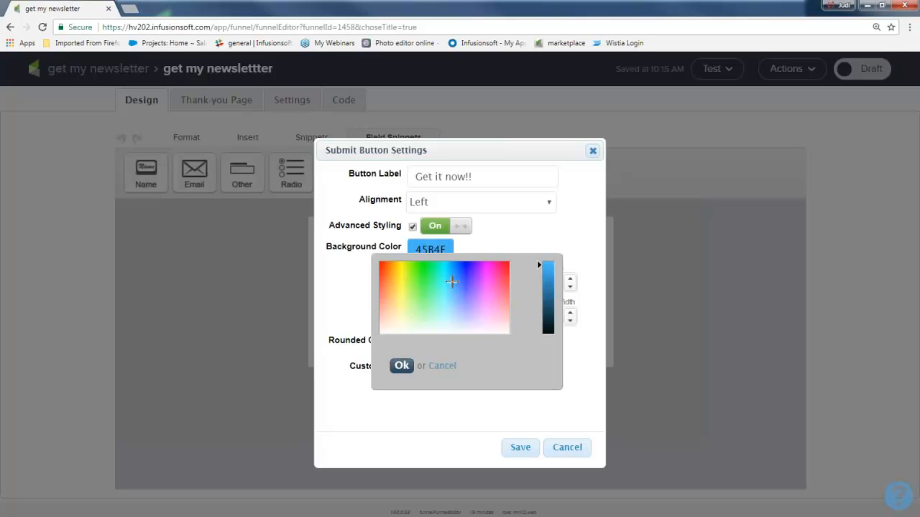
{"action": "left_click", "coordinate": [450, 275]}
{"action": "left_click", "coordinate": [445, 274]}
{"action": "left_click", "coordinate": [402, 365]}
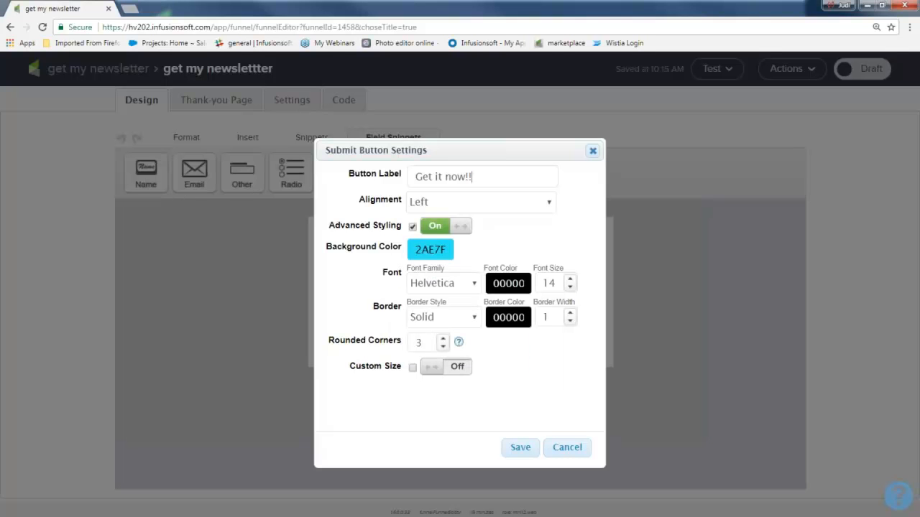
Step: Save the submit button with border width 2 and custom size on, and mark the web form as Ready
{"action": "left_click", "coordinate": [569, 314]}
{"action": "left_click", "coordinate": [454, 366]}
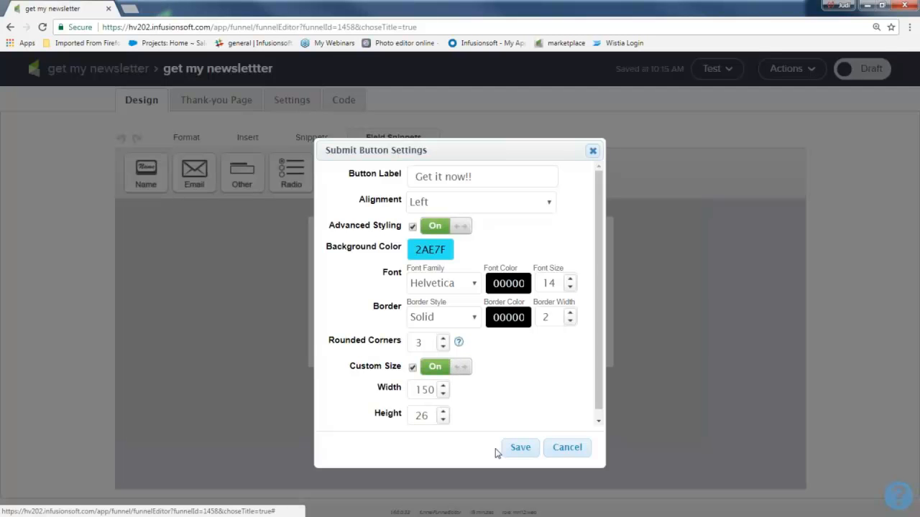
{"action": "left_click", "coordinate": [517, 448]}
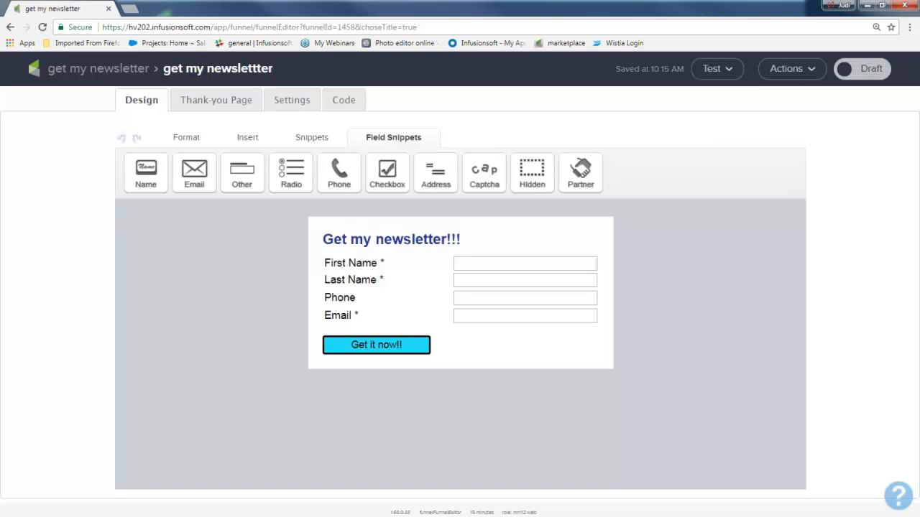
{"action": "left_click", "coordinate": [868, 76]}
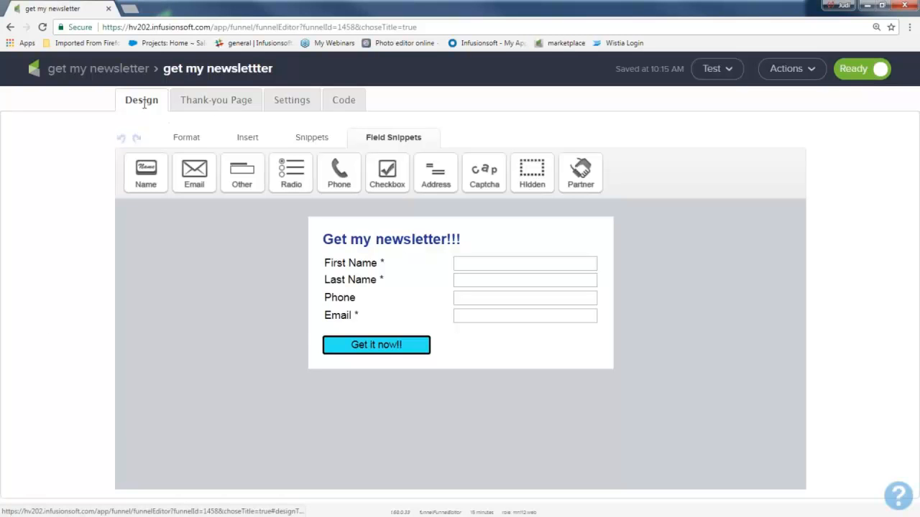
Step: Replace the company logo on the form's thank-you page with the image infusionsoft_hearts.png
{"action": "left_click", "coordinate": [216, 100]}
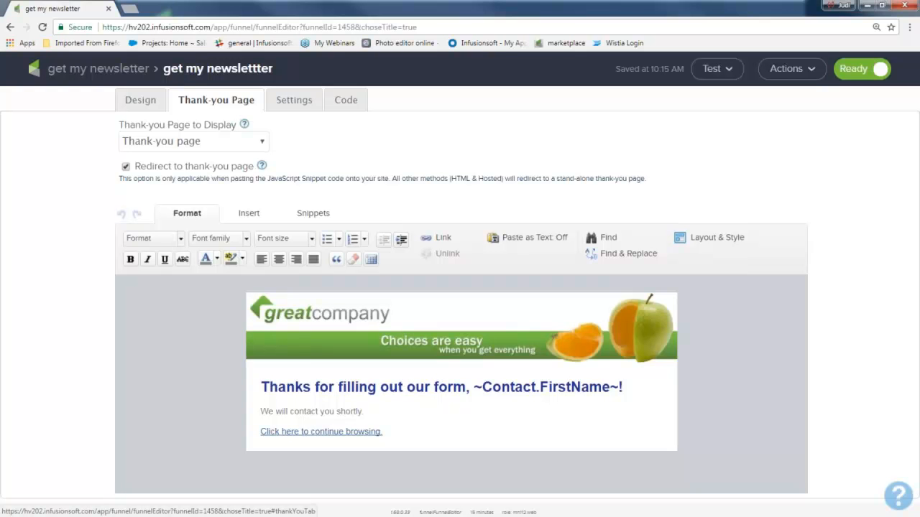
{"action": "double_click", "coordinate": [363, 321]}
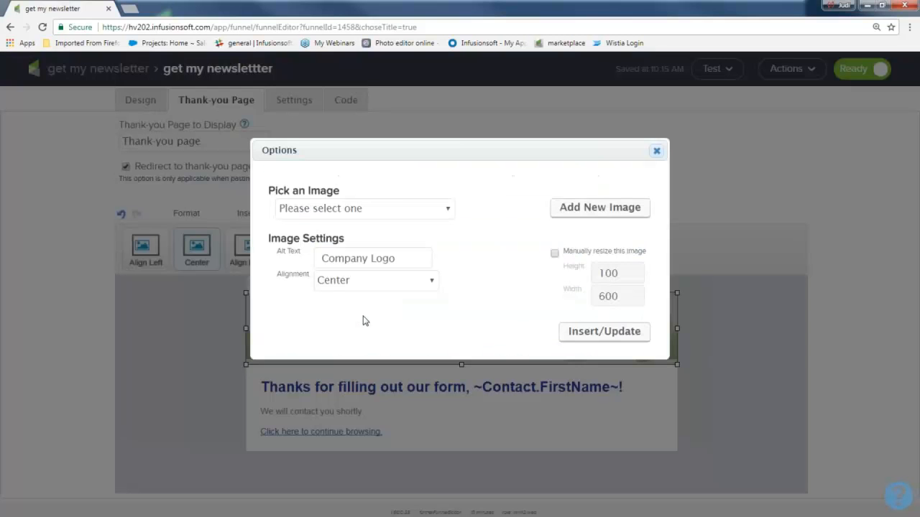
{"action": "left_click", "coordinate": [449, 209]}
{"action": "scroll", "coordinate": [400, 300], "scroll_direction": "down", "scroll_amount": 10}
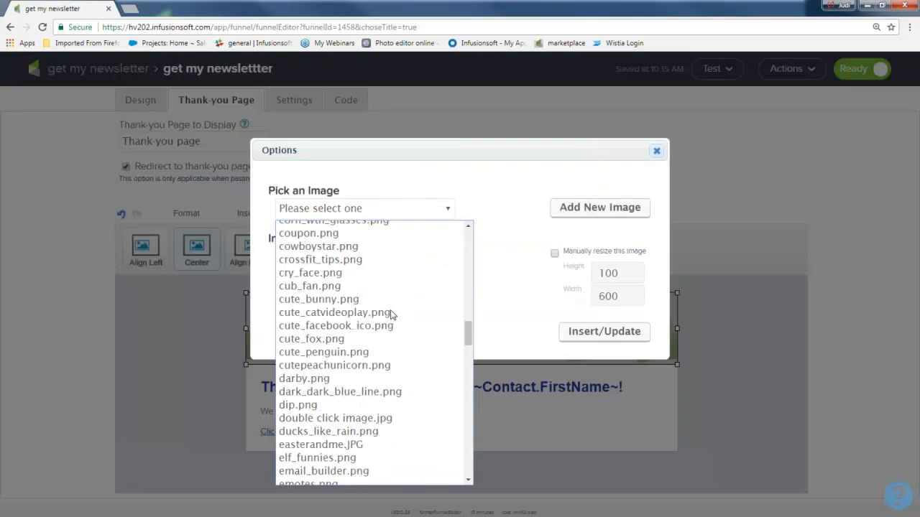
{"action": "scroll", "coordinate": [388, 322], "scroll_direction": "down", "scroll_amount": 10}
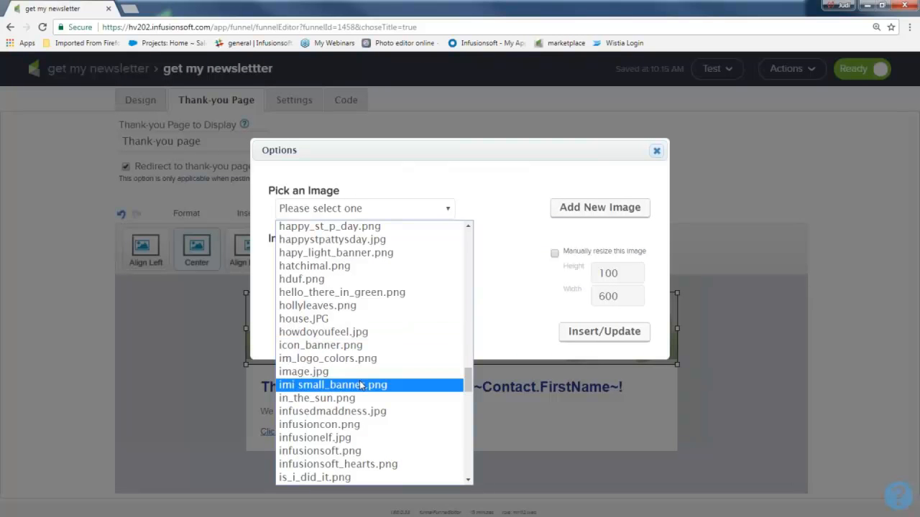
{"action": "left_click", "coordinate": [365, 464]}
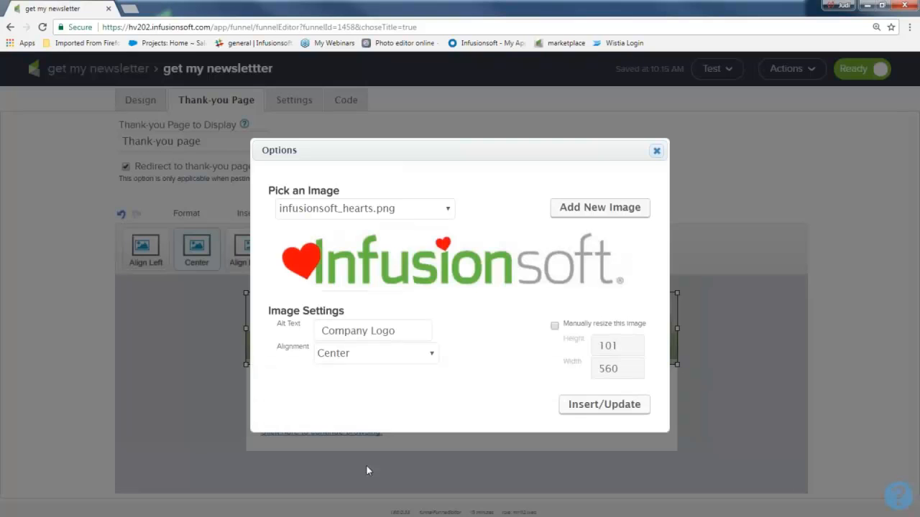
{"action": "left_click", "coordinate": [587, 407]}
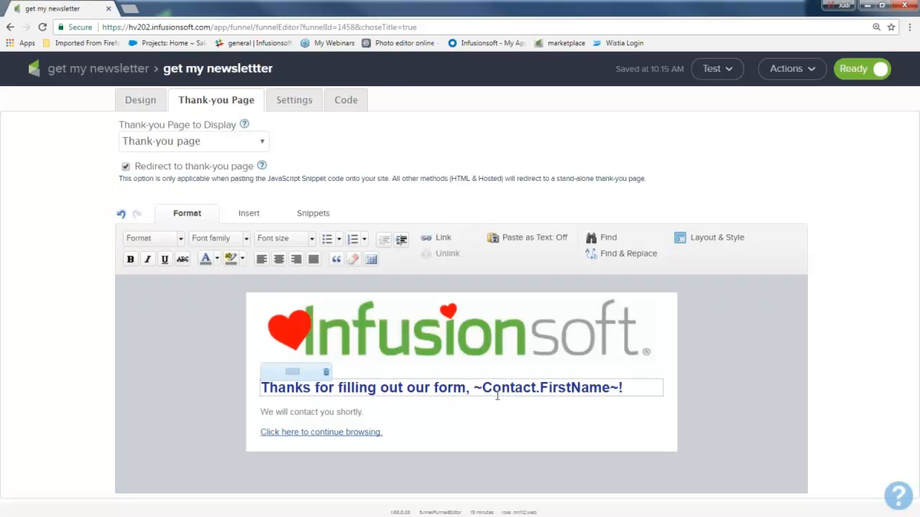
Step: Replace "Thanks for filling out our form" in the thank-you heading with "You got it", keeping the first-name merge field
{"action": "left_click", "coordinate": [465, 388]}
{"action": "left_click_drag", "start_coordinate": [466, 388], "coordinate": [241, 389]}
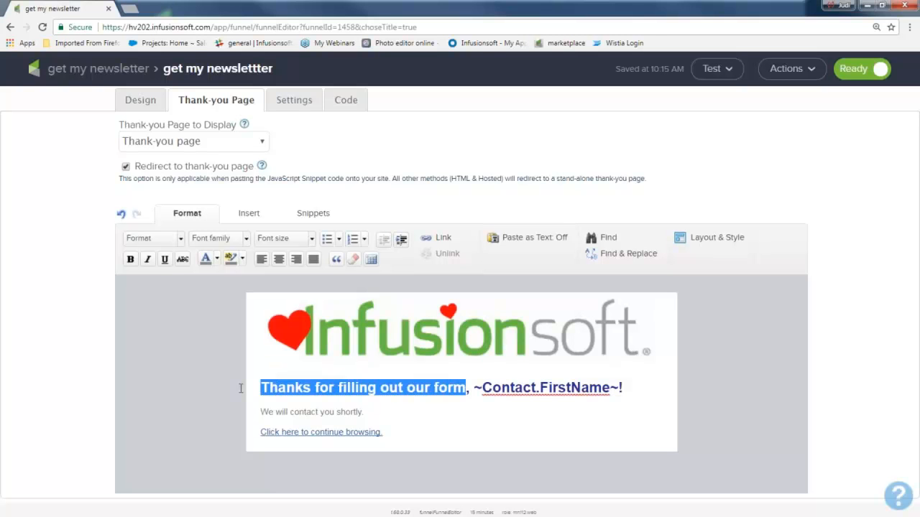
{"action": "type", "text": "You got it"}
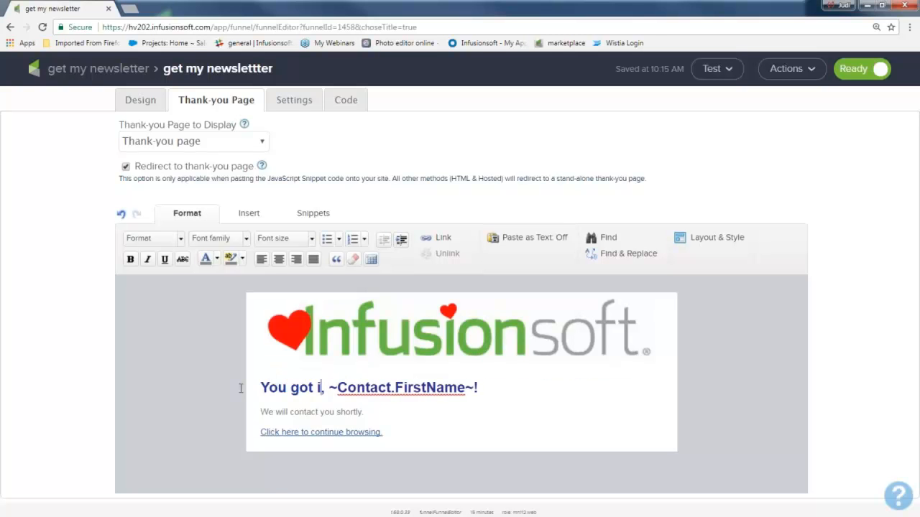
{"action": "left_click_drag", "start_coordinate": [368, 414], "coordinate": [248, 407]}
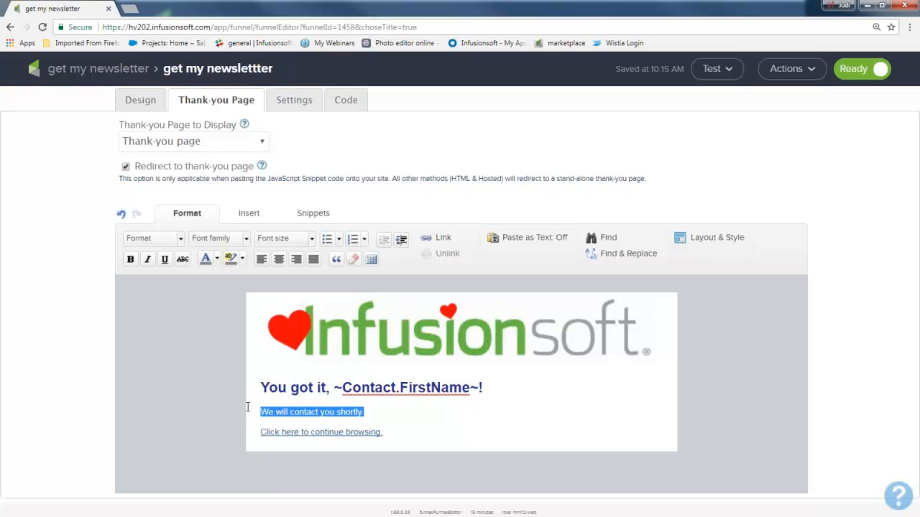
{"action": "left_click", "coordinate": [390, 419]}
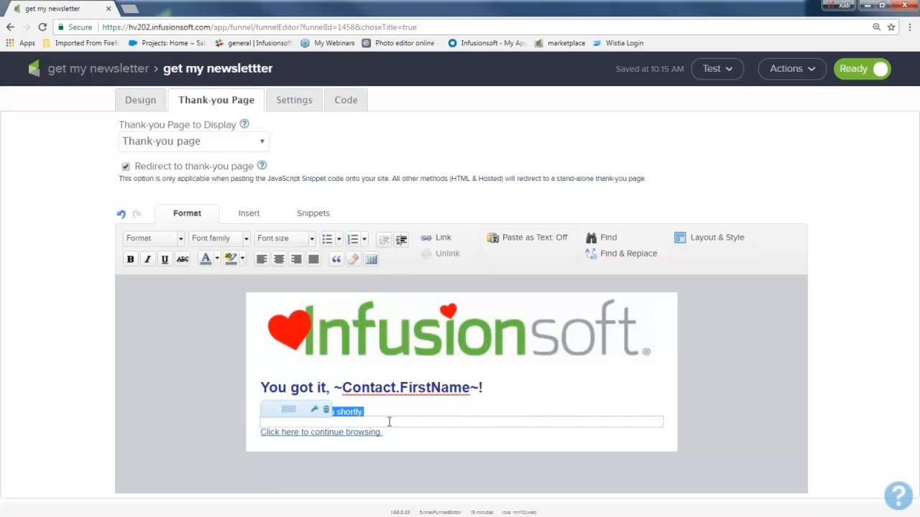
{"action": "left_click_drag", "start_coordinate": [386, 431], "coordinate": [251, 440]}
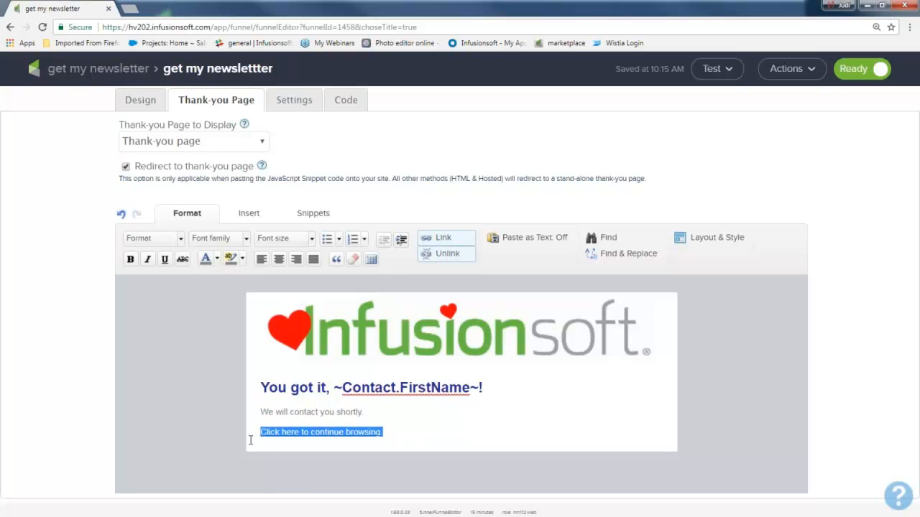
{"action": "left_click", "coordinate": [467, 243]}
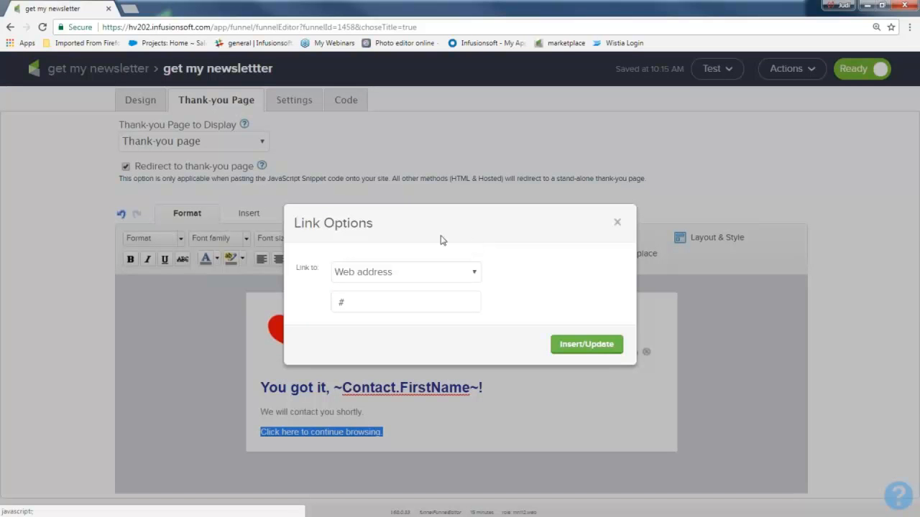
{"action": "left_click_drag", "start_coordinate": [370, 310], "coordinate": [307, 303]}
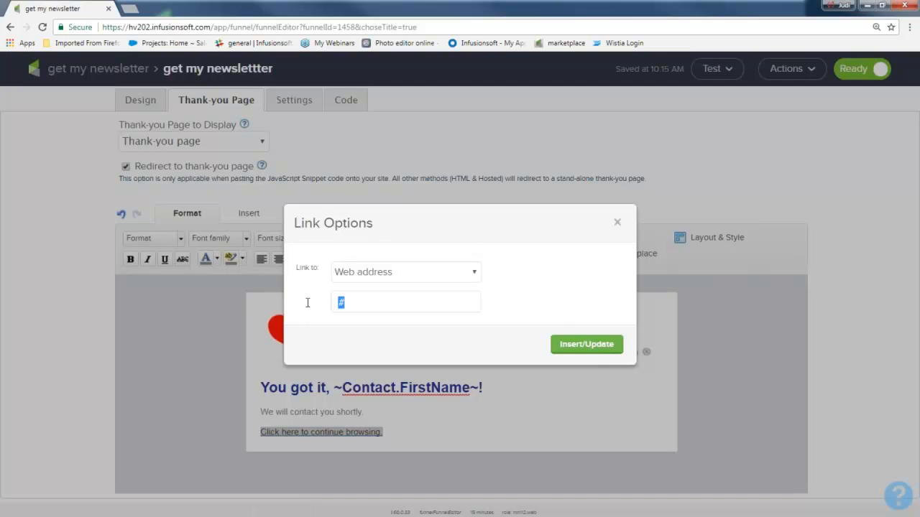
{"action": "type", "text": "www.infusionsoft.com"}
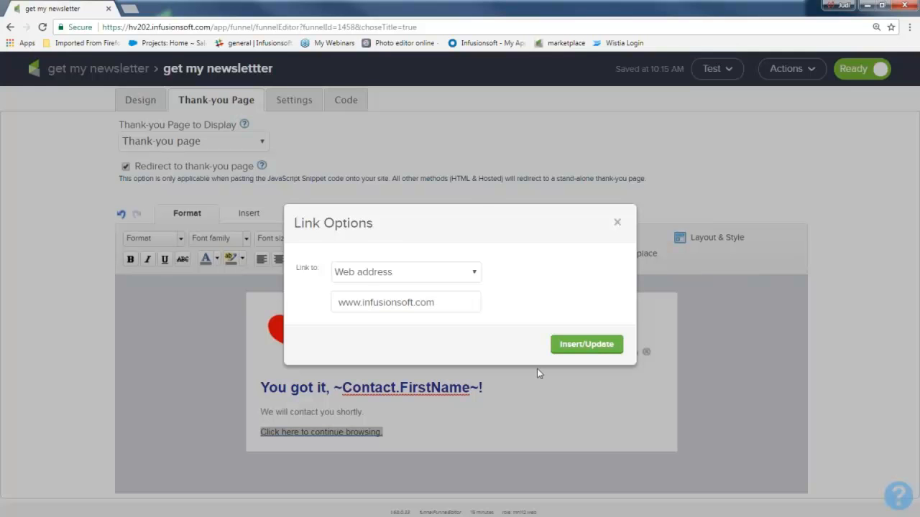
{"action": "left_click", "coordinate": [593, 345]}
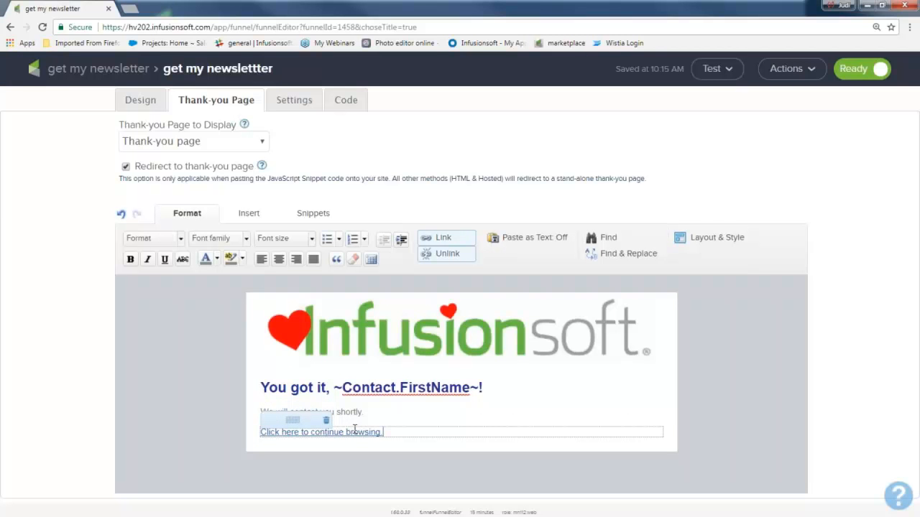
{"action": "left_click_drag", "start_coordinate": [384, 432], "coordinate": [249, 437]}
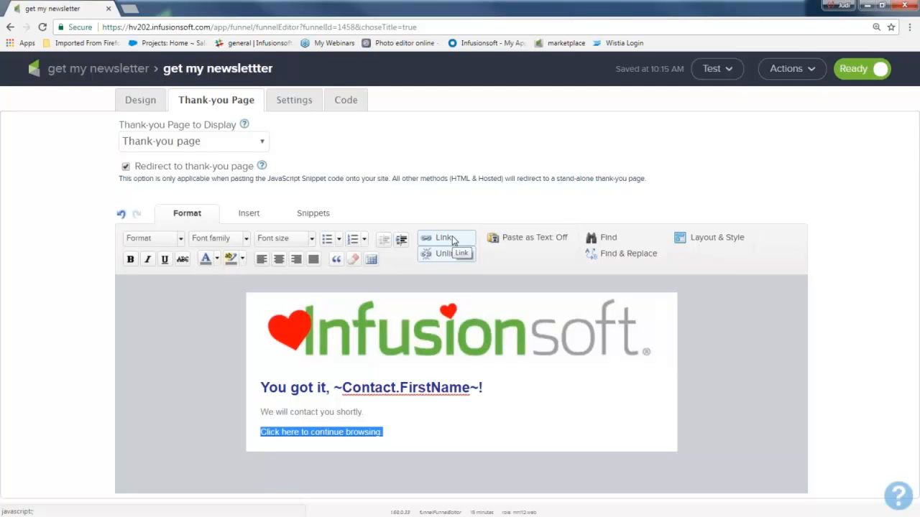
Step: In the web form's settings, enter "email address right here," as the notification email recipient
{"action": "left_click", "coordinate": [291, 104]}
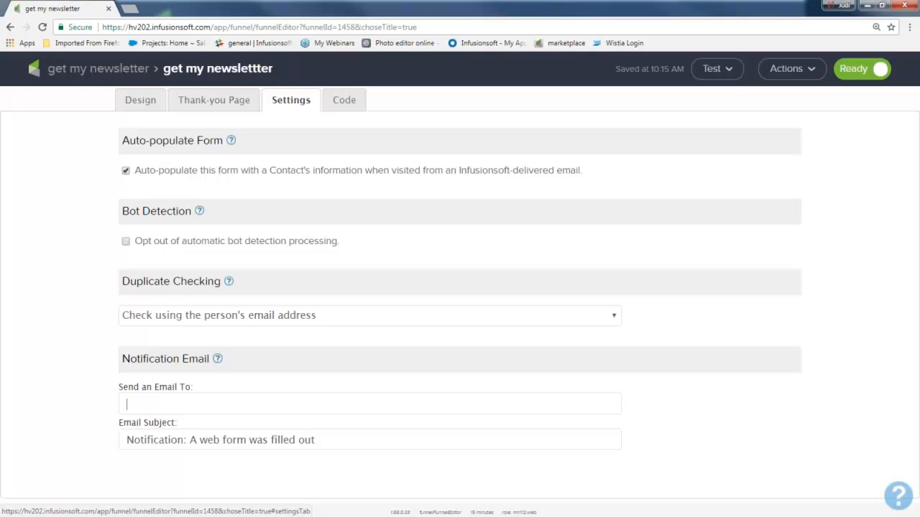
{"action": "left_click", "coordinate": [214, 403]}
{"action": "type", "text": "email"}
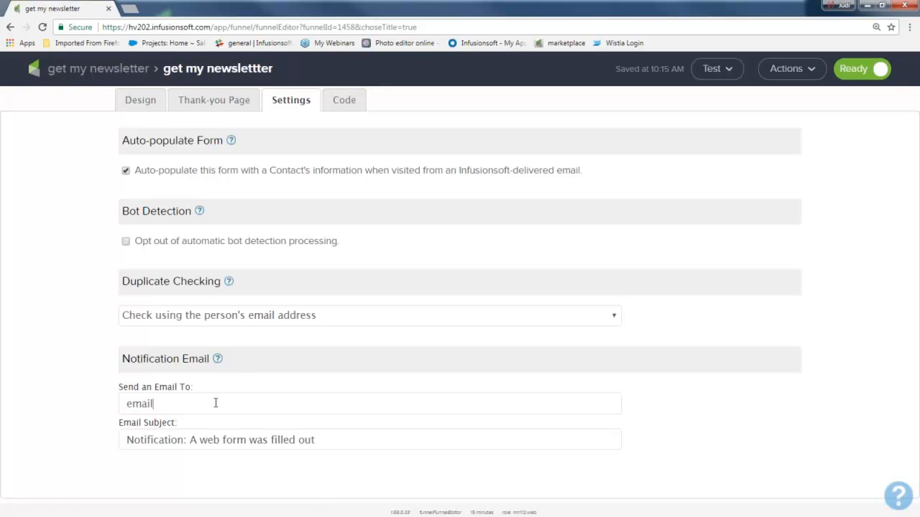
{"action": "type", "text": " address right here,"}
Step: Extend the notification email subject to "Notification: A web form was filled out for our newsletter"
{"action": "left_click_drag", "start_coordinate": [125, 440], "coordinate": [325, 448]}
{"action": "left_click", "coordinate": [346, 443]}
{"action": "type", "text": "for our newsletter"}
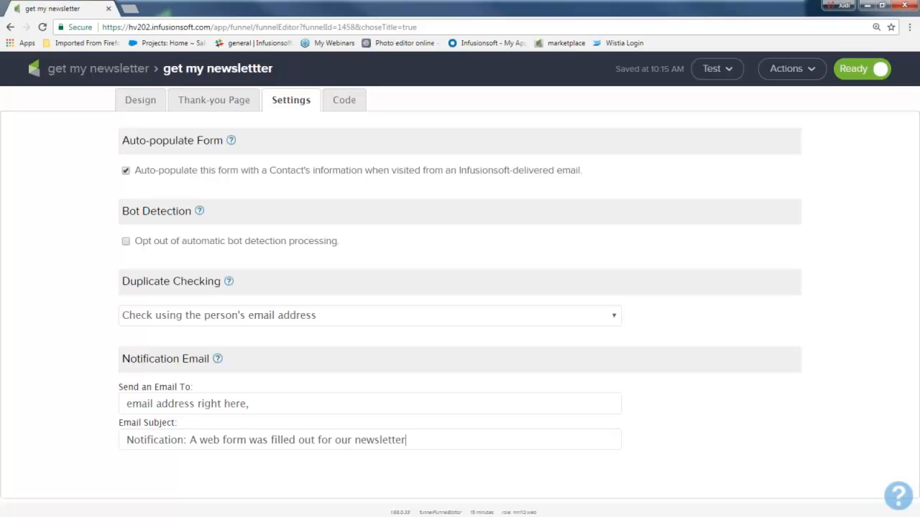
{"action": "left_click_drag", "start_coordinate": [342, 242], "coordinate": [141, 249]}
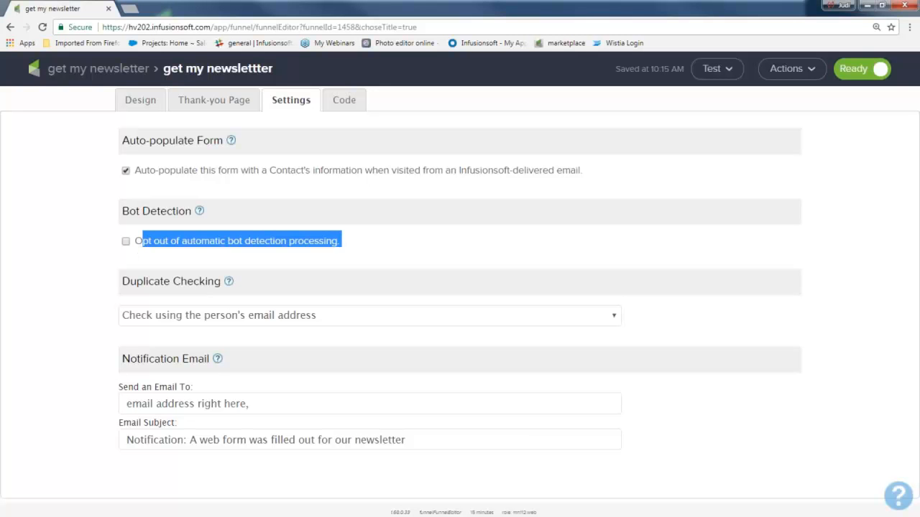
Step: Opt out of automatic bot detection processing and clear the notification email's recipient in the web form's settings
{"action": "left_click", "coordinate": [126, 242]}
{"action": "left_click", "coordinate": [84, 262]}
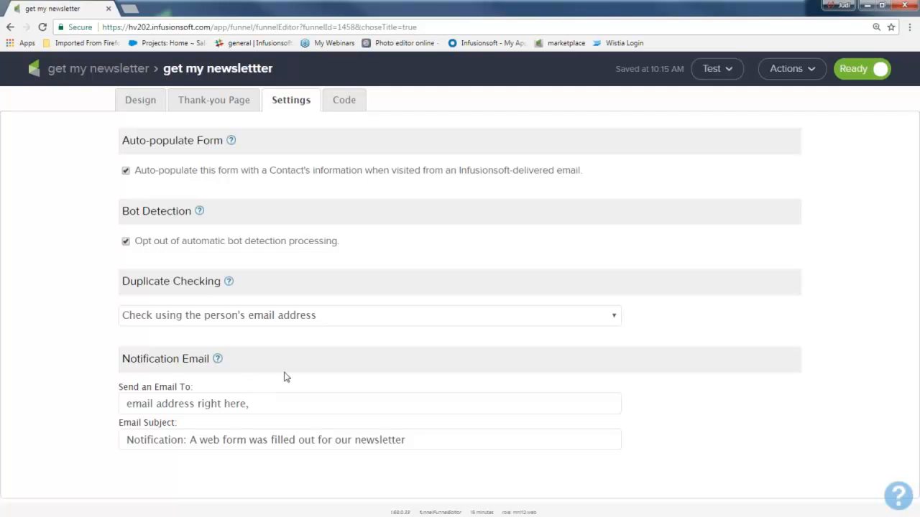
{"action": "left_click_drag", "start_coordinate": [269, 403], "coordinate": [125, 403]}
{"action": "key", "text": "BackSpace"}
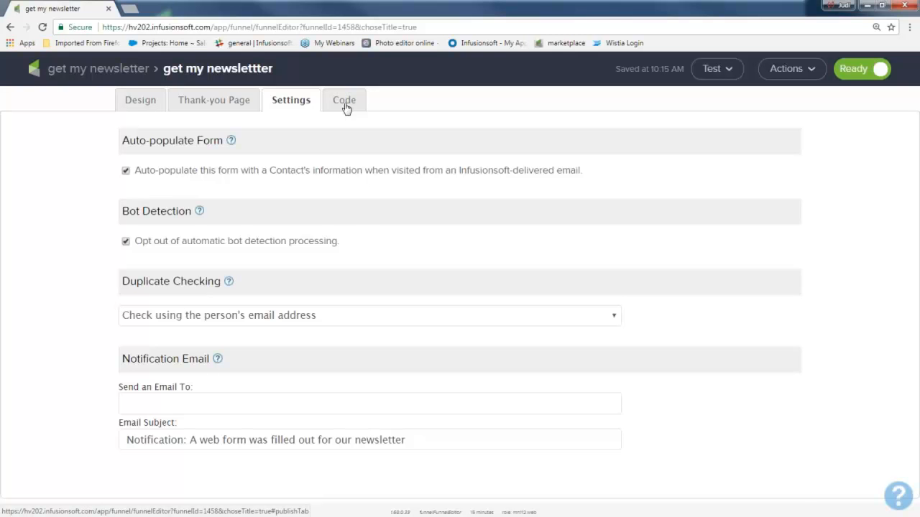
Step: In the web form's code options for having a webmaster install it, enter the optional message "gsdgsgsgfsgstbfgstgs"
{"action": "left_click", "coordinate": [344, 102]}
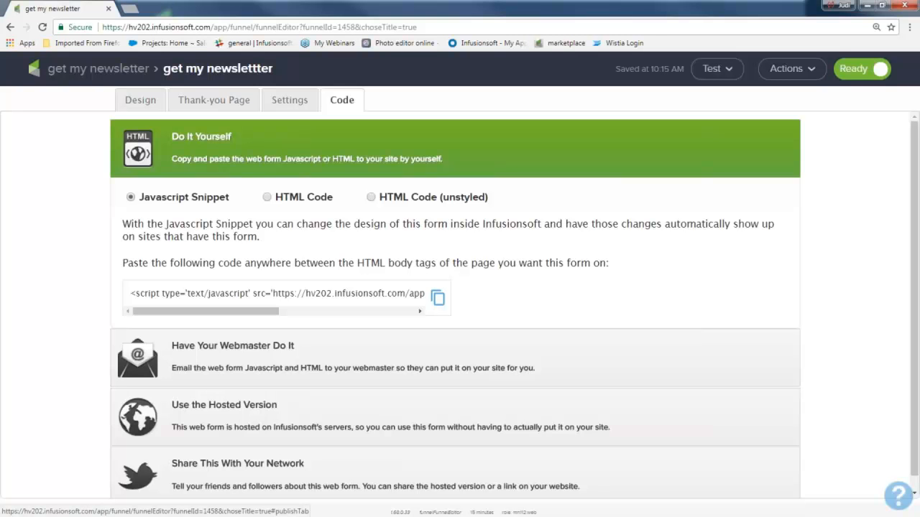
{"action": "left_click", "coordinate": [252, 353]}
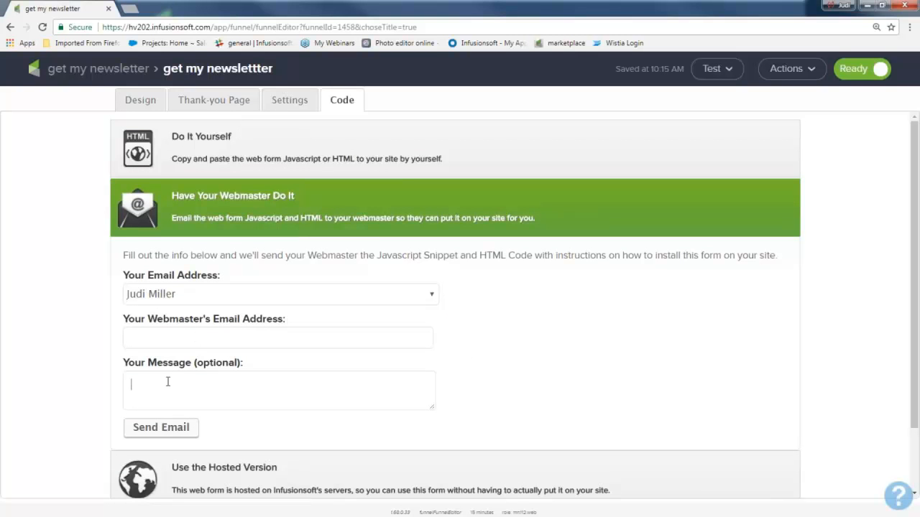
{"action": "type", "text": "gsdgsgsgfsgstbfgstgs"}
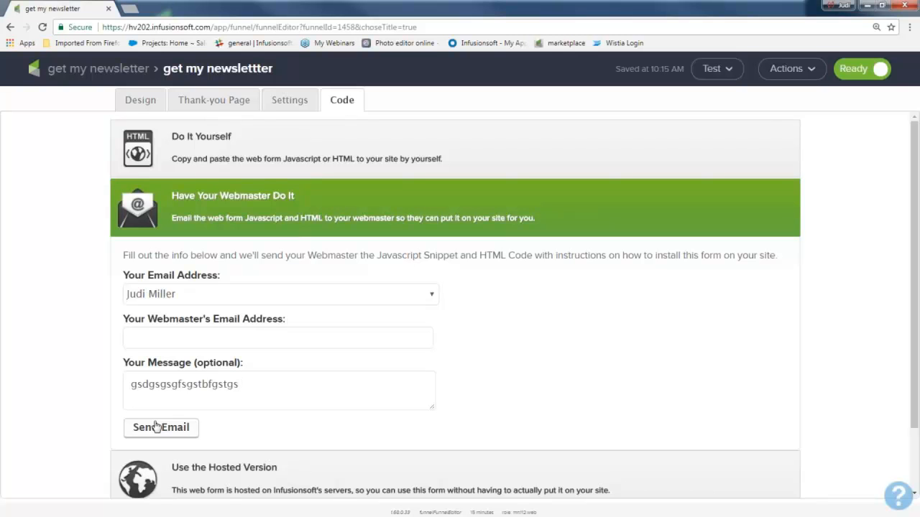
Step: Examine the do-it-yourself code options, including the Javascript Snippet and the HTML Code alternative
{"action": "left_click", "coordinate": [218, 144]}
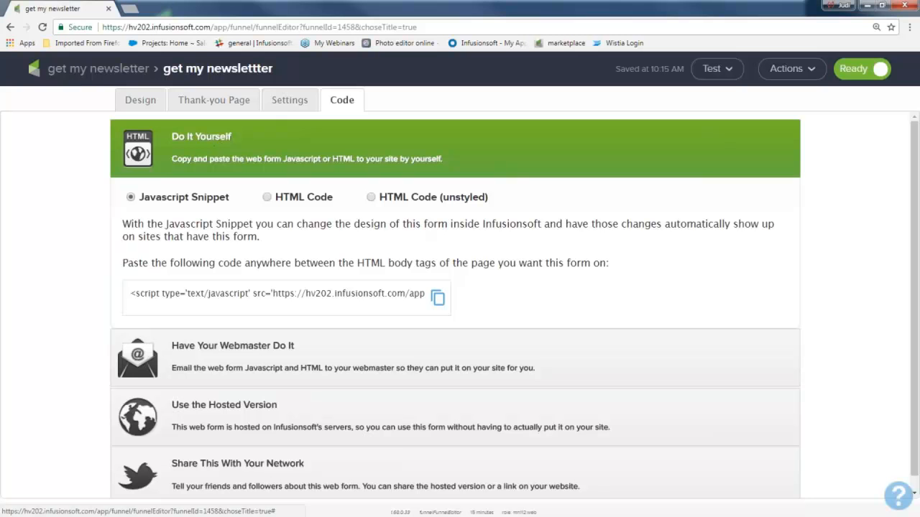
{"action": "left_click_drag", "start_coordinate": [130, 294], "coordinate": [375, 295]}
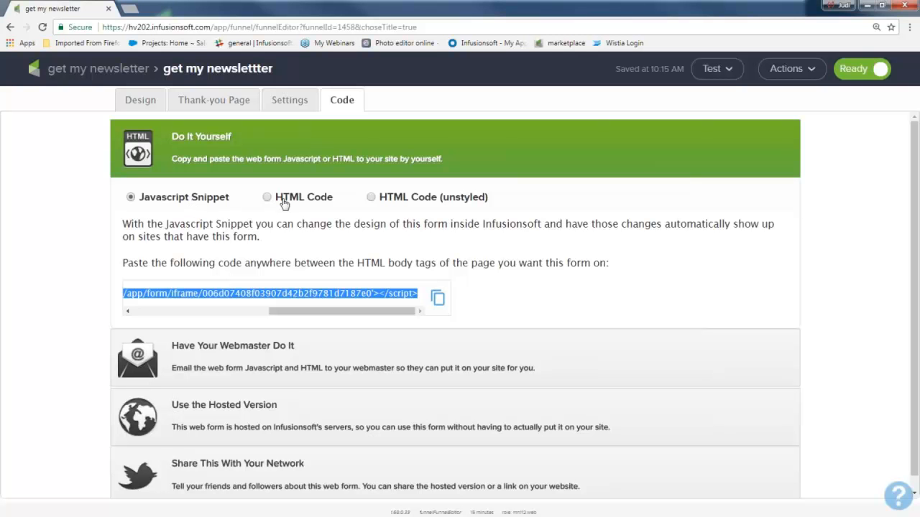
{"action": "left_click_drag", "start_coordinate": [276, 200], "coordinate": [338, 208]}
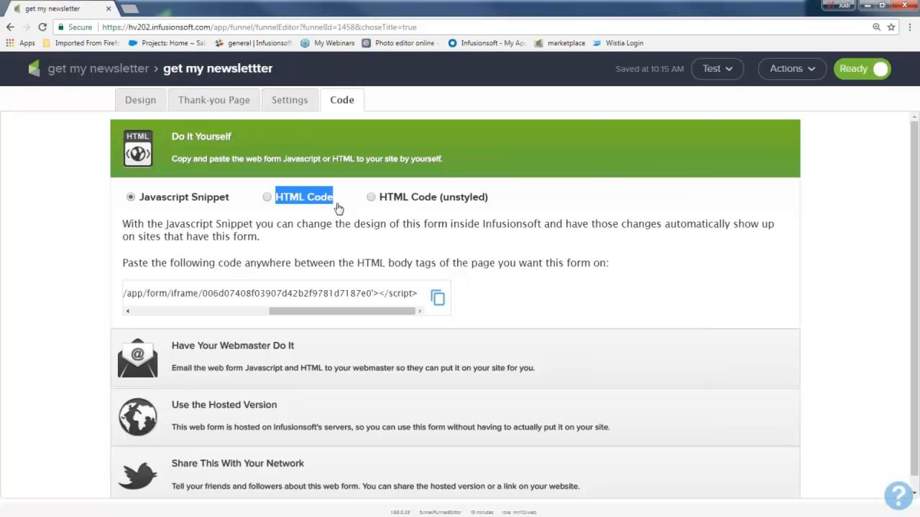
Step: In the hosted version options, edit the pretty URL ending to "get-my-newslettter now"
{"action": "left_click", "coordinate": [266, 412]}
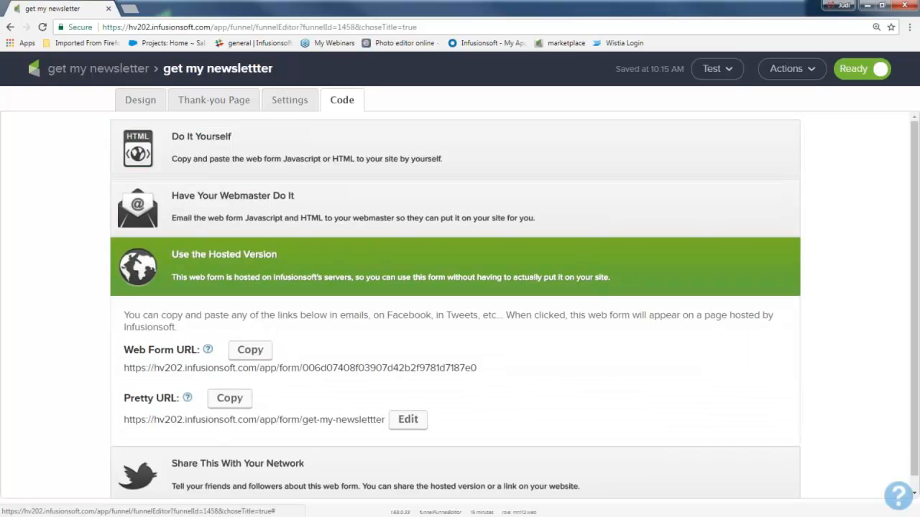
{"action": "left_click_drag", "start_coordinate": [124, 315], "coordinate": [181, 350]}
{"action": "left_click_drag", "start_coordinate": [124, 398], "coordinate": [171, 398]}
{"action": "left_click", "coordinate": [408, 421]}
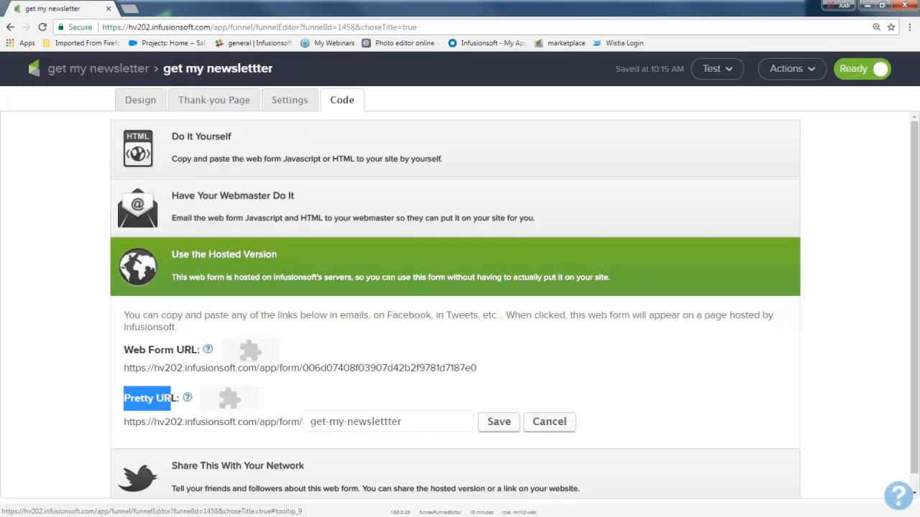
{"action": "left_click", "coordinate": [406, 422]}
{"action": "type", "text": "now"}
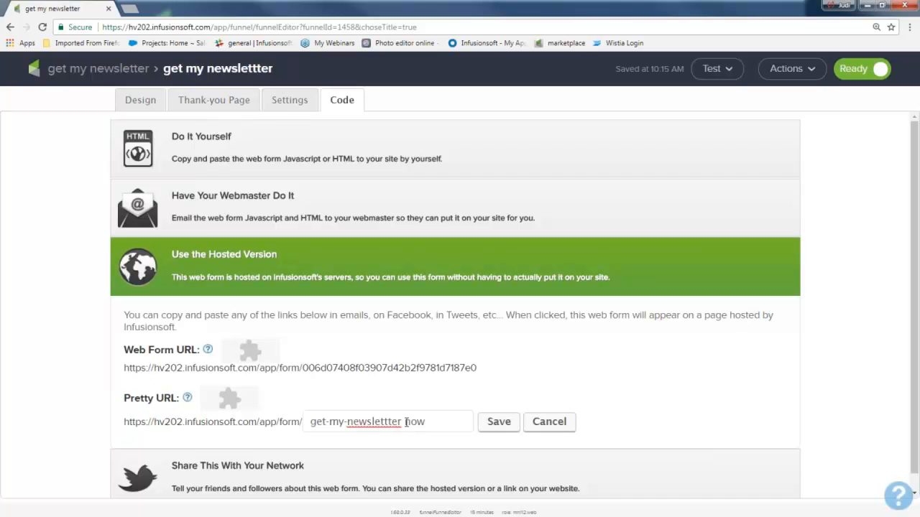
{"action": "left_click_drag", "start_coordinate": [480, 368], "coordinate": [437, 375]}
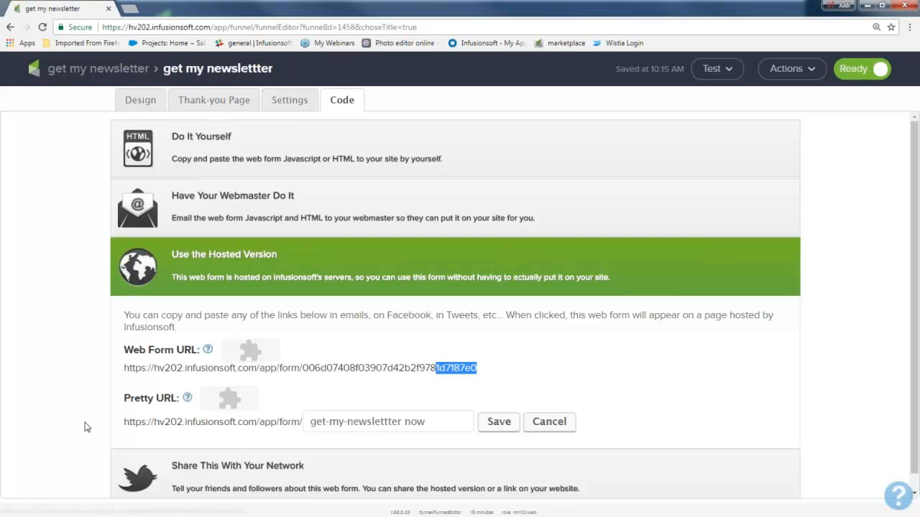
{"action": "left_click_drag", "start_coordinate": [123, 427], "coordinate": [411, 429]}
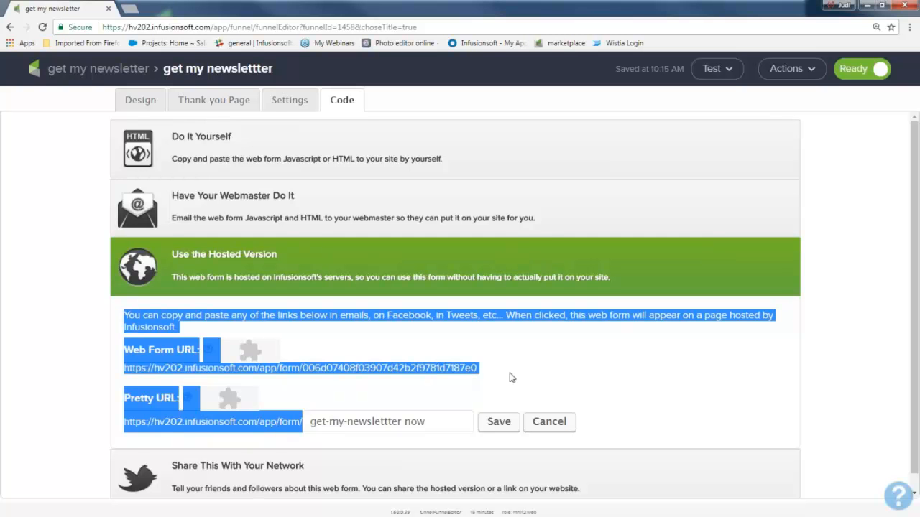
{"action": "left_click", "coordinate": [43, 384]}
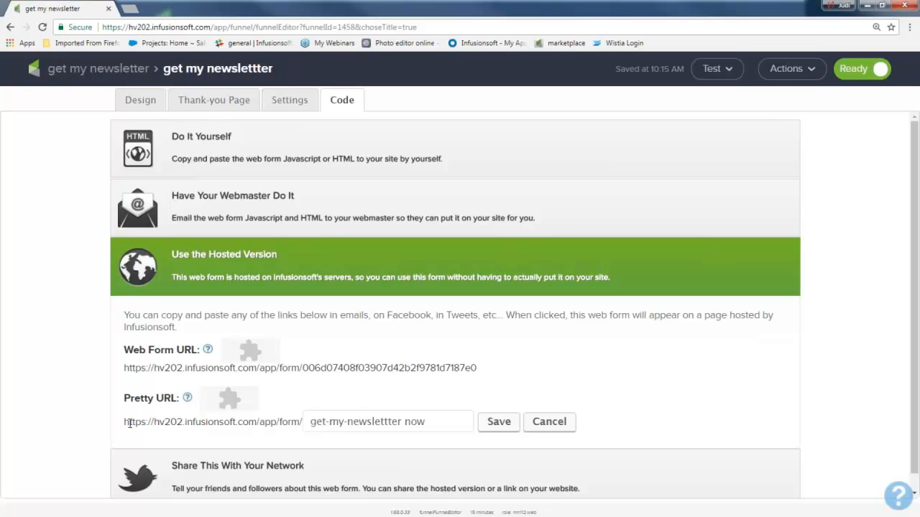
Step: Examine the options for sharing the web form on social networks, and look again at the hosted version's links
{"action": "left_click", "coordinate": [180, 474]}
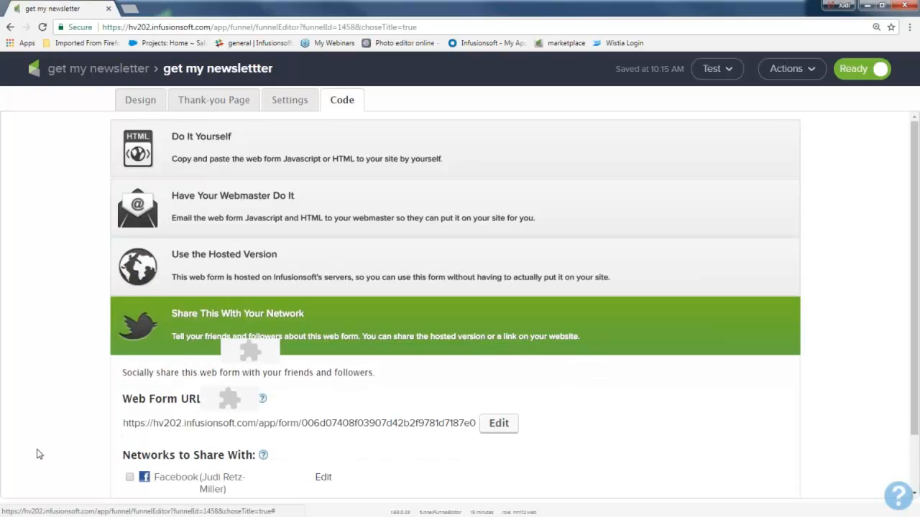
{"action": "scroll", "coordinate": [126, 475], "scroll_direction": "down", "scroll_amount": 1}
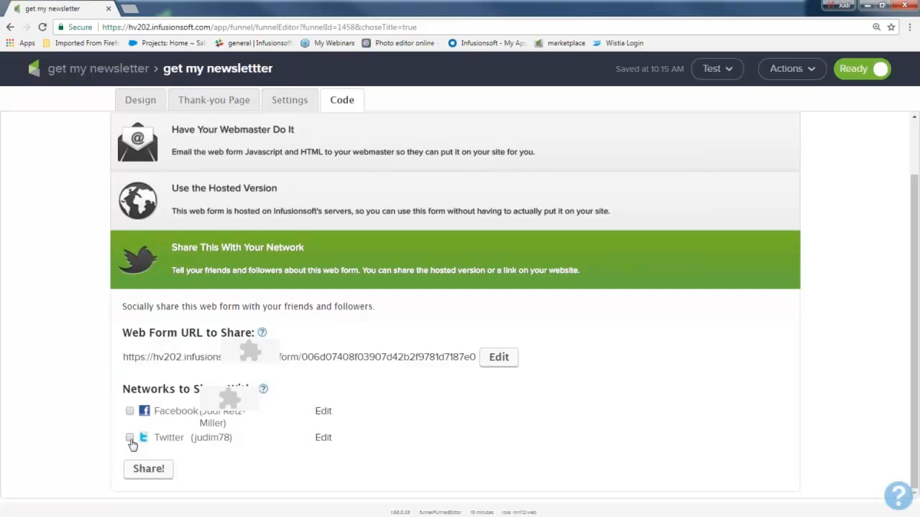
{"action": "left_click", "coordinate": [190, 197]}
{"action": "left_click_drag", "start_coordinate": [123, 296], "coordinate": [165, 410]}
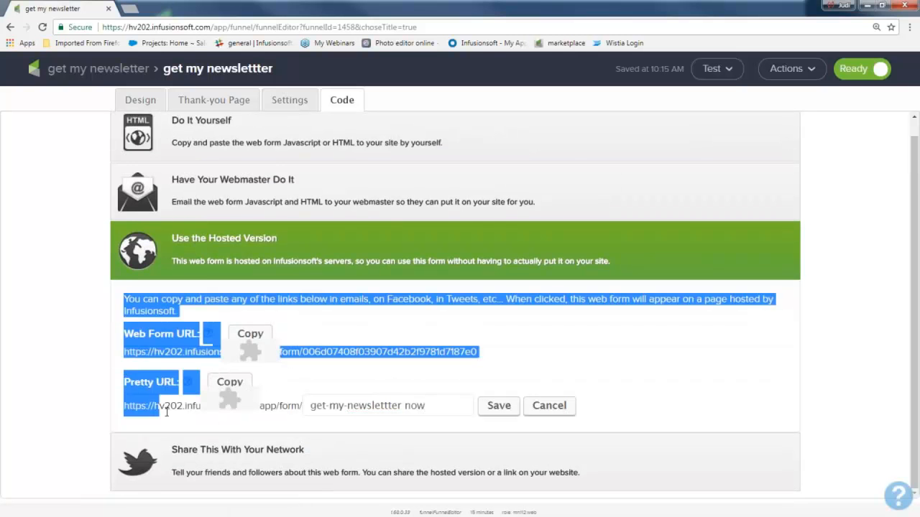
{"action": "left_click", "coordinate": [78, 390]}
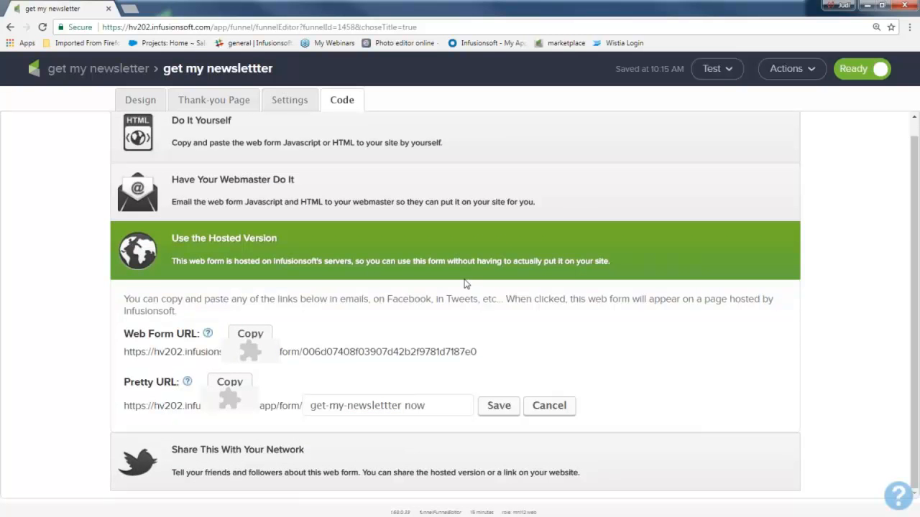
Step: Return to the "get my newsletter" campaign and open its "welcome and more" sequence for editing
{"action": "left_click", "coordinate": [105, 72]}
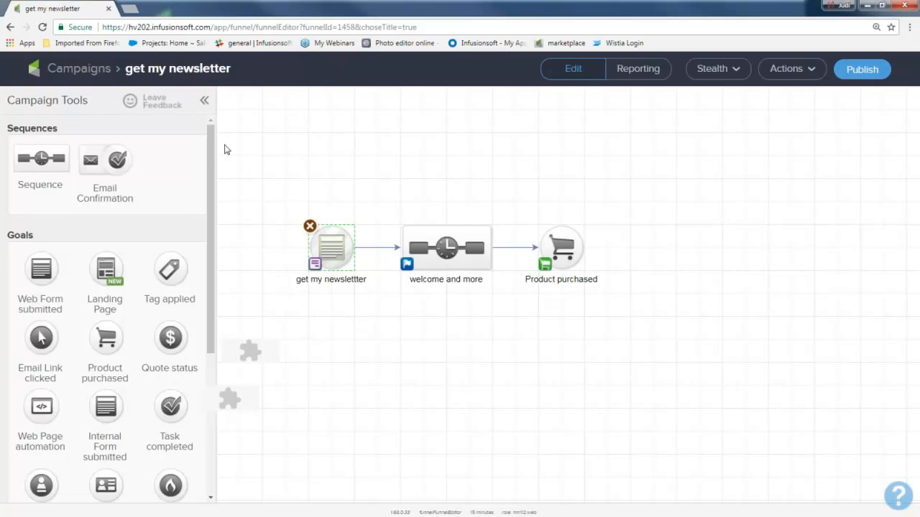
{"action": "left_click_drag", "start_coordinate": [275, 181], "coordinate": [374, 317]}
{"action": "left_click_drag", "start_coordinate": [374, 161], "coordinate": [509, 328]}
{"action": "mouse_move", "coordinate": [345, 278]}
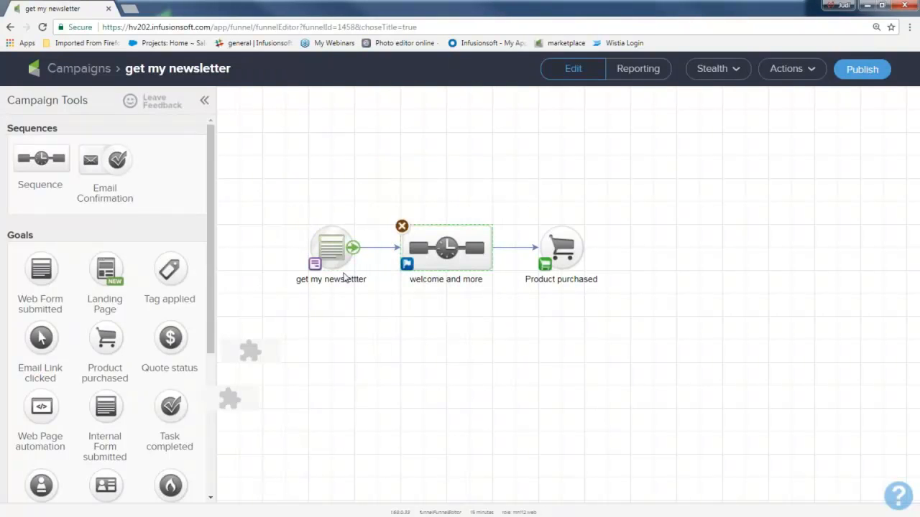
{"action": "mouse_move", "coordinate": [415, 254]}
{"action": "double_click", "coordinate": [446, 246]}
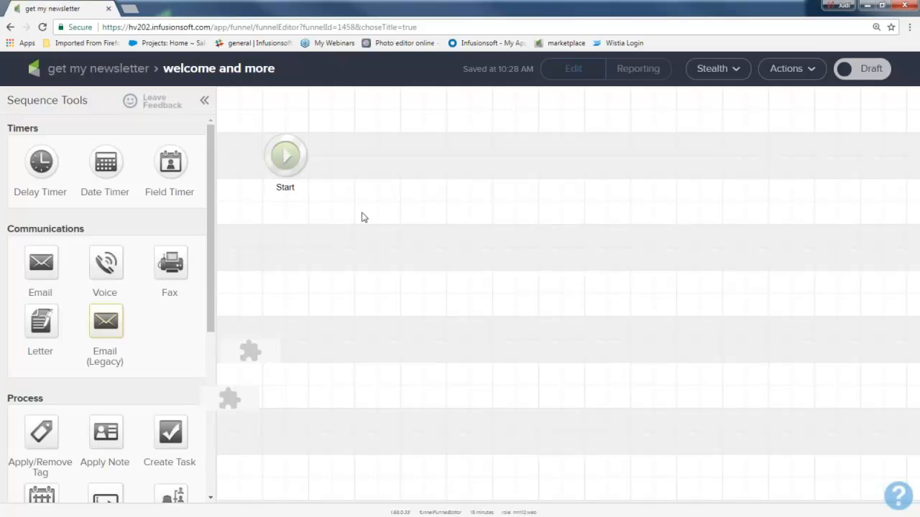
Step: Add an Apply/Remove Tag process to the sequence, directly after Start
{"action": "left_click_drag", "start_coordinate": [43, 398], "coordinate": [4, 398]}
{"action": "scroll", "coordinate": [38, 429], "scroll_direction": "down", "scroll_amount": 1}
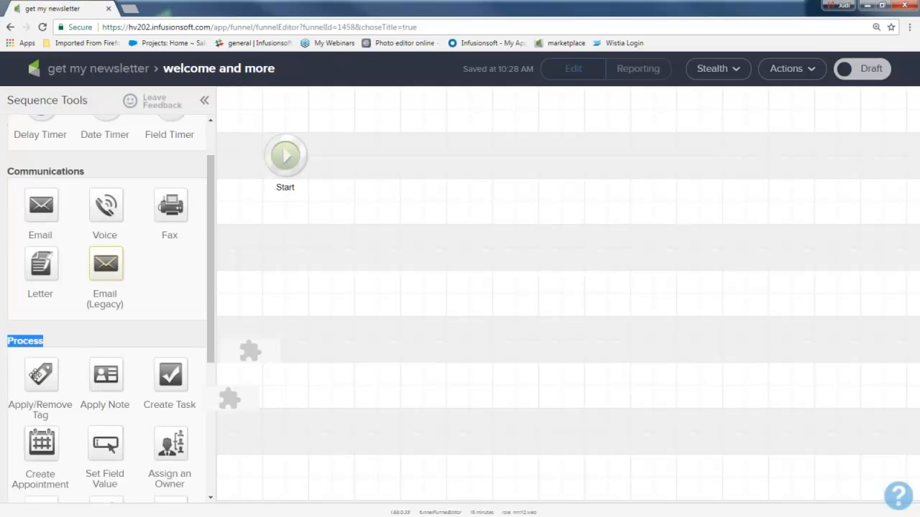
{"action": "left_click_drag", "start_coordinate": [35, 373], "coordinate": [382, 153]}
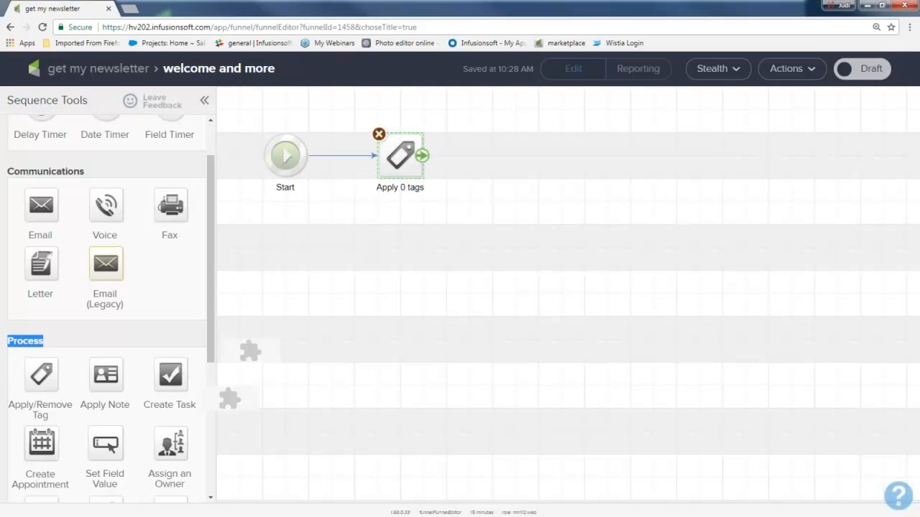
Step: Delete the connector between Start and the tag process and draw it again
{"action": "left_click", "coordinate": [341, 161]}
{"action": "key", "text": "Delete"}
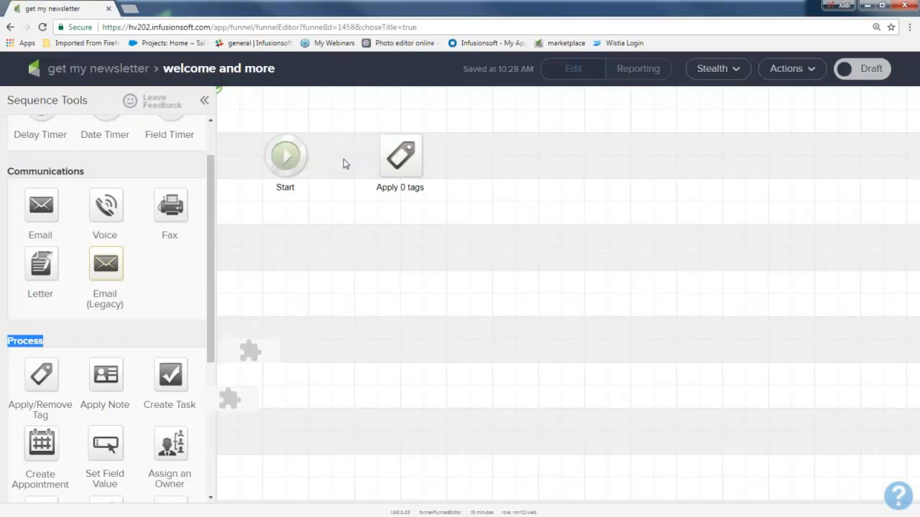
{"action": "mouse_move", "coordinate": [306, 156]}
{"action": "left_click_drag", "start_coordinate": [307, 158], "coordinate": [419, 165]}
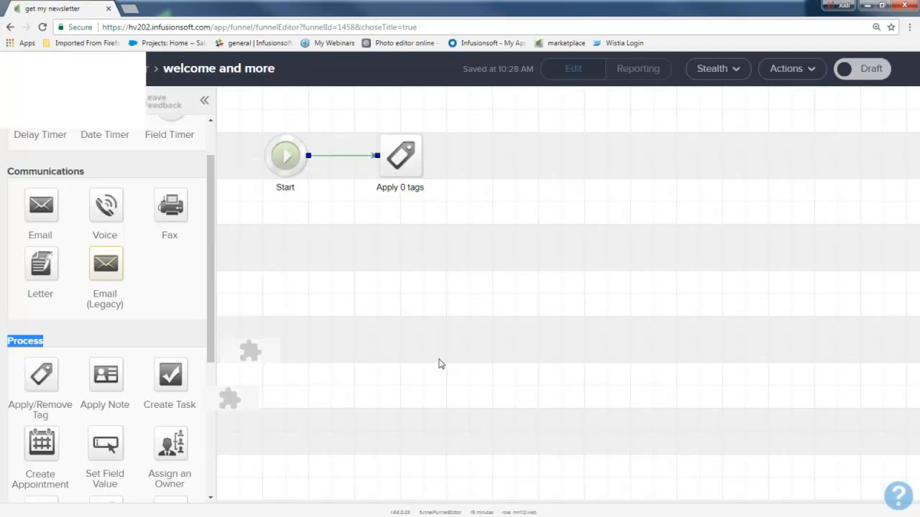
Step: Configure the tag process to apply a newly created tag named "New nl sign up" and save it
{"action": "left_click", "coordinate": [397, 156]}
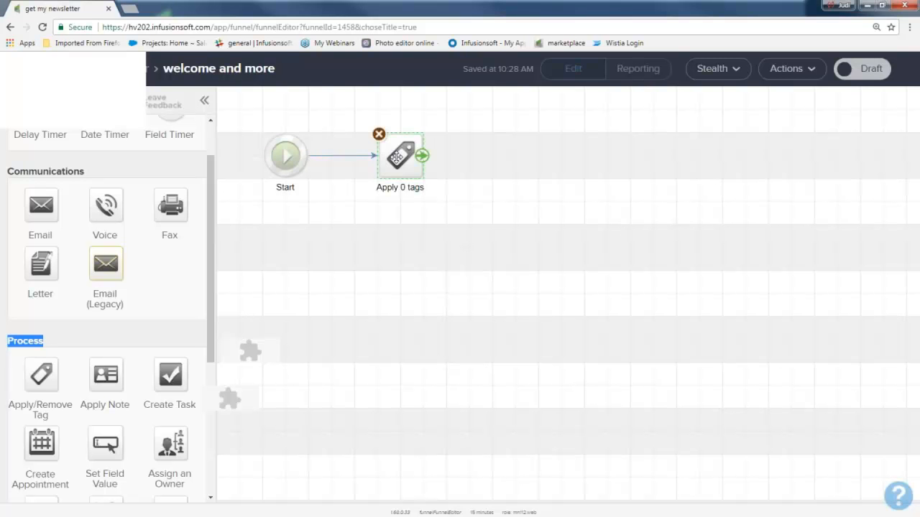
{"action": "double_click", "coordinate": [396, 156]}
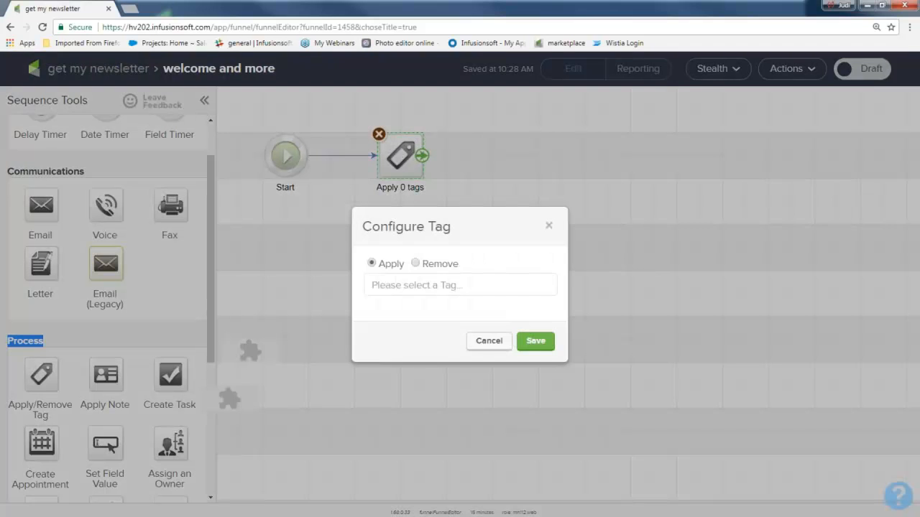
{"action": "left_click", "coordinate": [417, 285]}
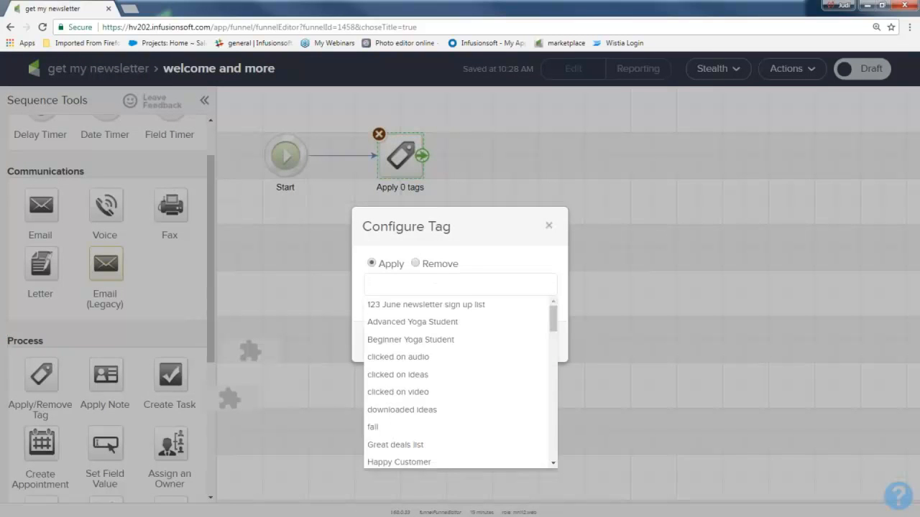
{"action": "type", "text": "New nl si"}
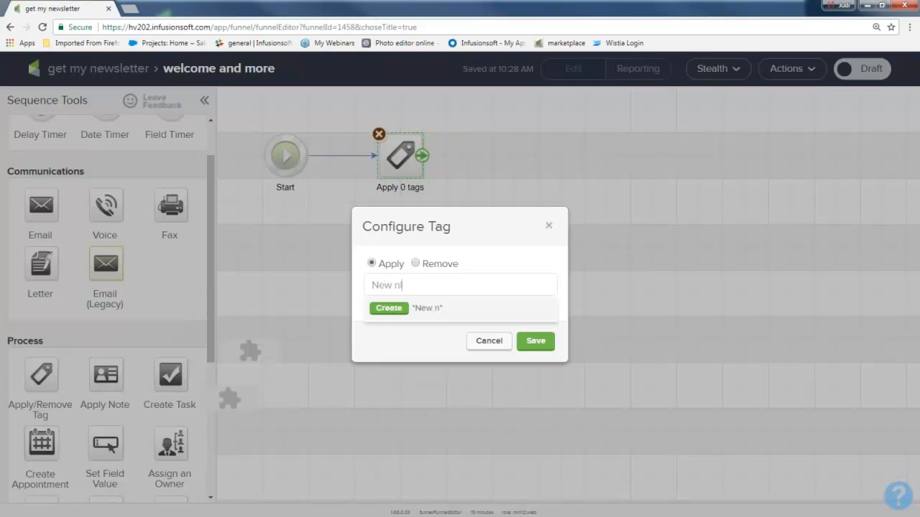
{"action": "type", "text": "gn up"}
{"action": "left_click", "coordinate": [389, 308]}
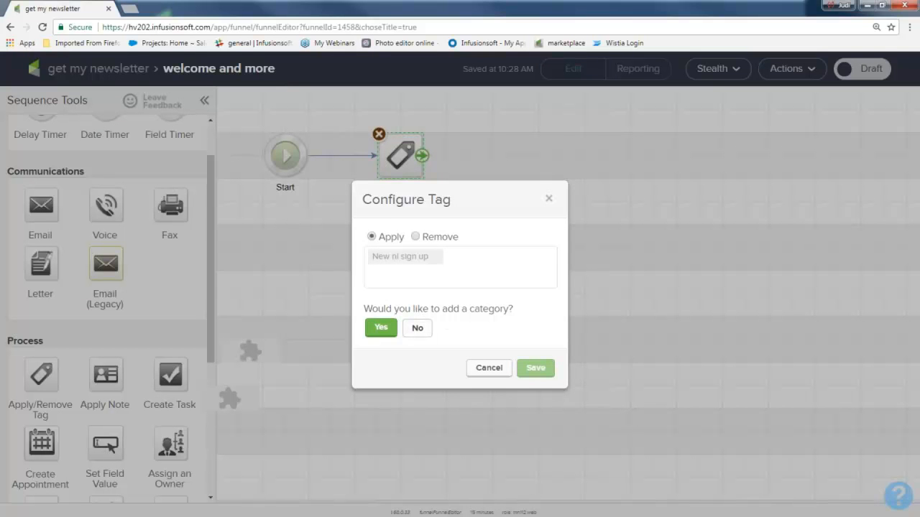
{"action": "left_click", "coordinate": [535, 352]}
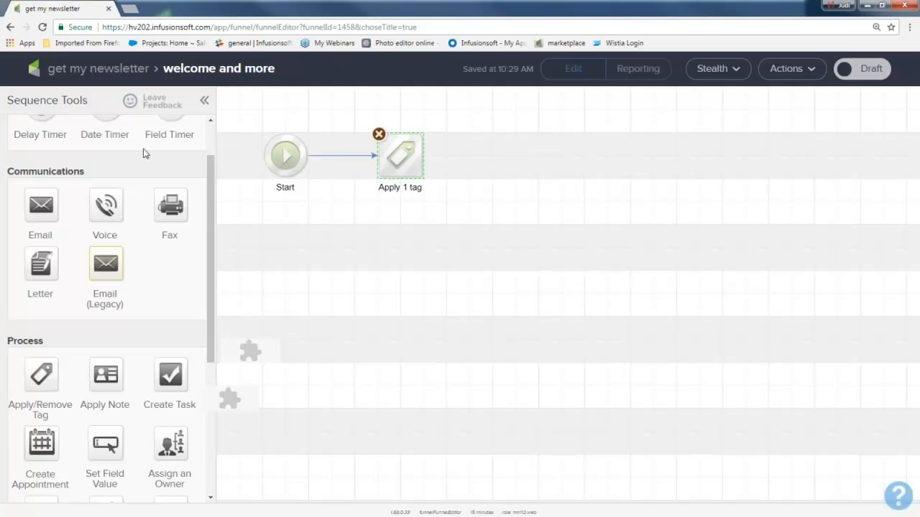
Step: Add an Email communication after the tag process, and delete and redraw the connector between the two
{"action": "left_click_drag", "start_coordinate": [86, 173], "coordinate": [8, 171]}
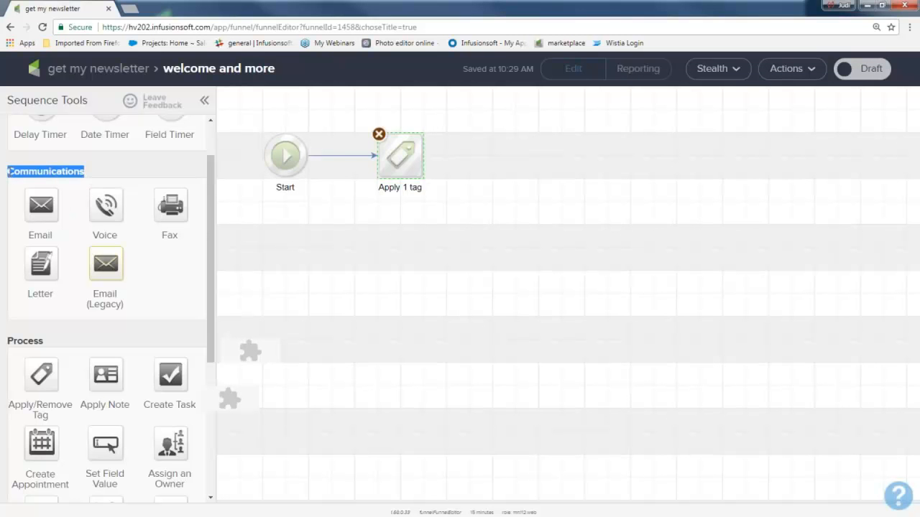
{"action": "left_click_drag", "start_coordinate": [37, 204], "coordinate": [506, 147]}
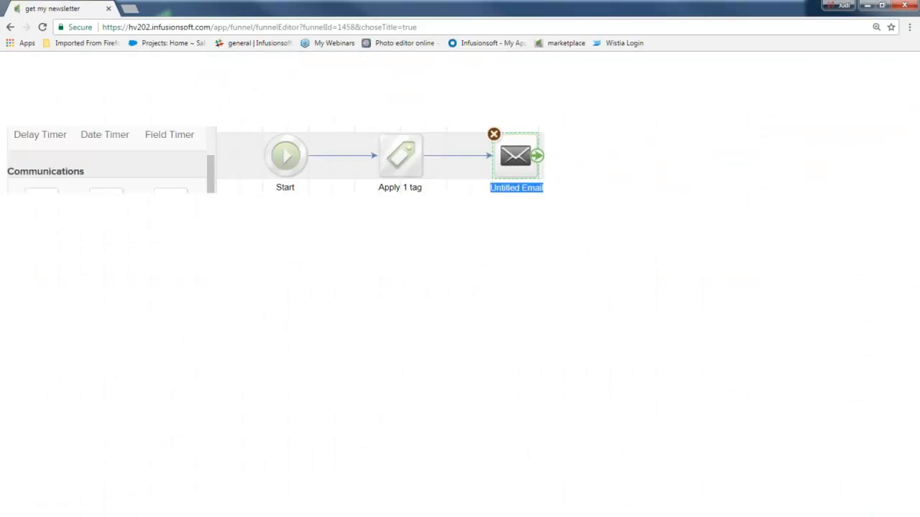
{"action": "left_click", "coordinate": [460, 156]}
{"action": "key", "text": "Delete"}
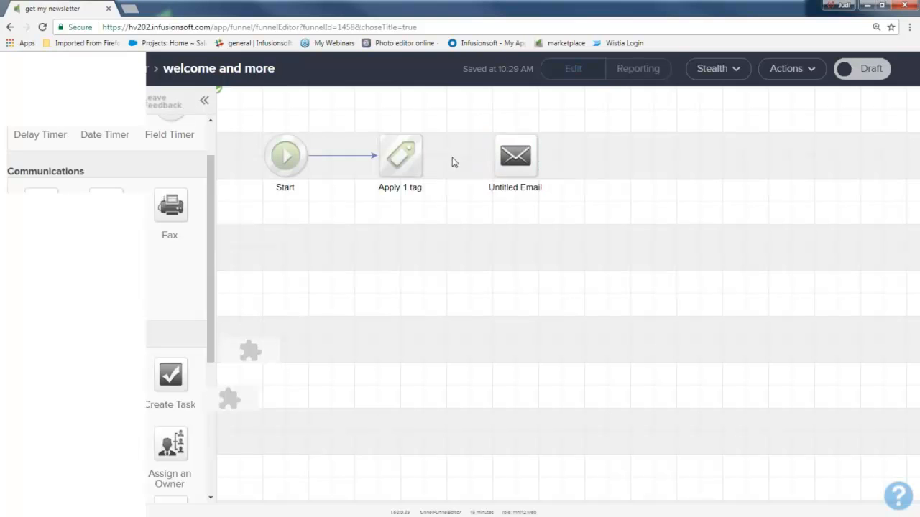
{"action": "left_click_drag", "start_coordinate": [431, 176], "coordinate": [514, 156]}
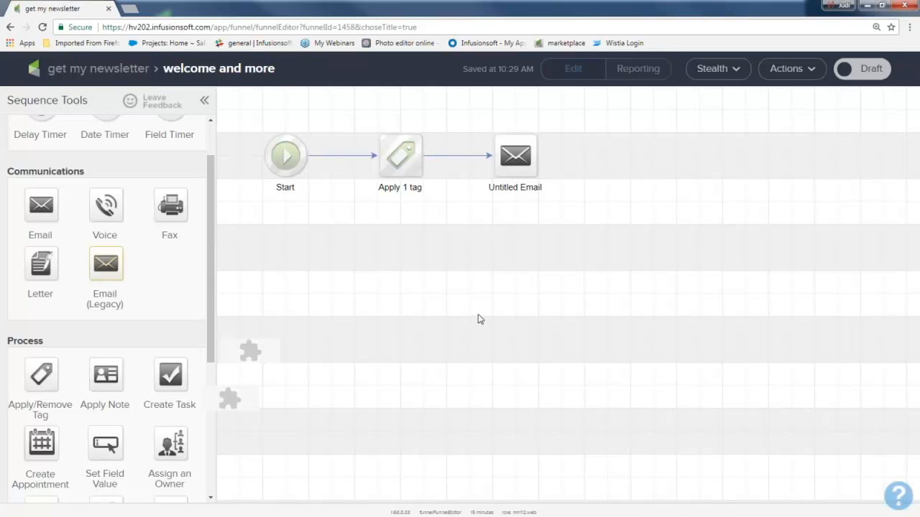
Step: Rename the untitled email in the sequence as "welcome"
{"action": "left_click", "coordinate": [519, 188]}
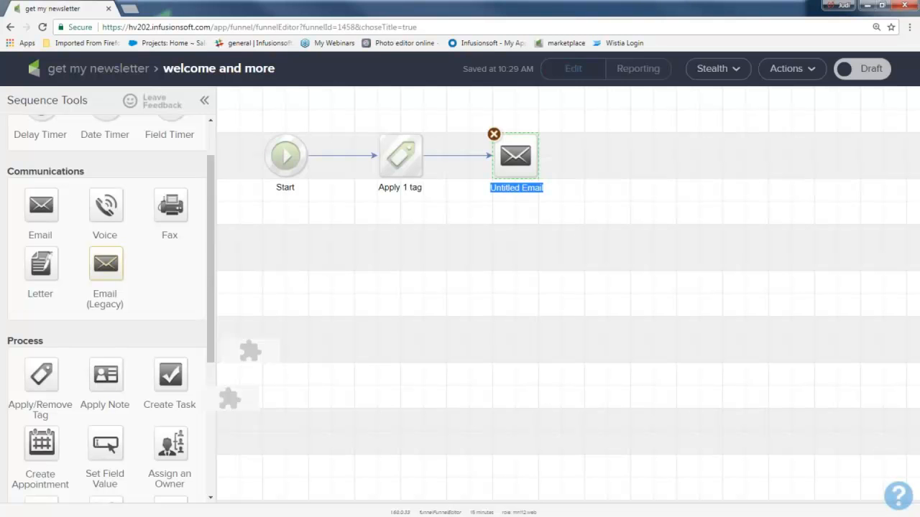
{"action": "type", "text": "welcome"}
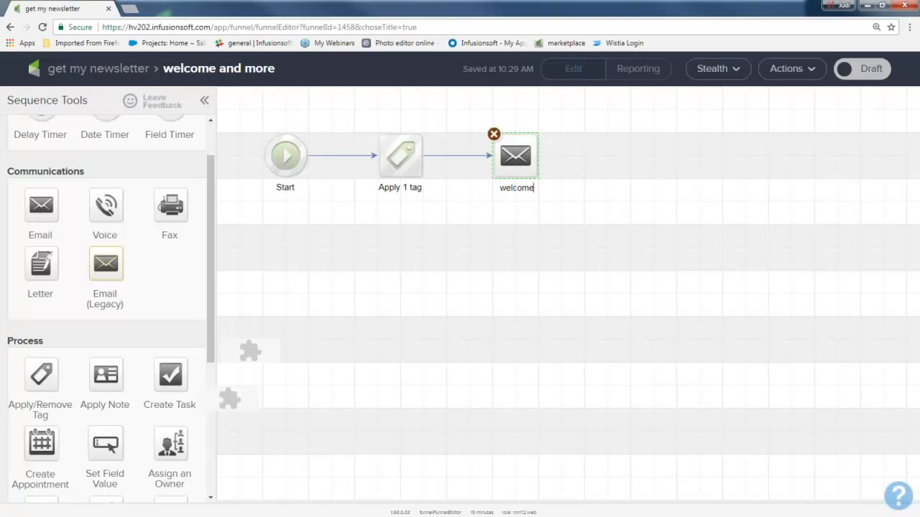
{"action": "key", "text": "Return"}
Step: Open the welcome email and apply the saved "Testimonial" template from My Templates
{"action": "double_click", "coordinate": [515, 155]}
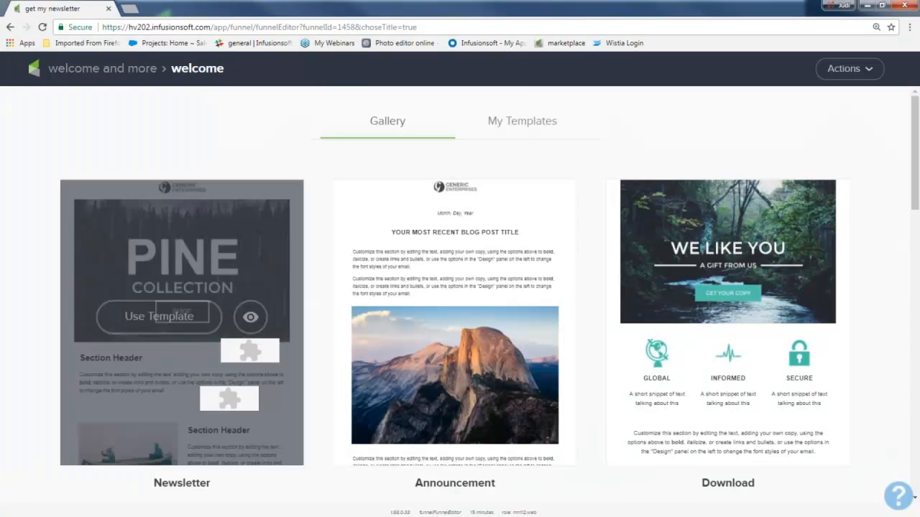
{"action": "mouse_move", "coordinate": [250, 388]}
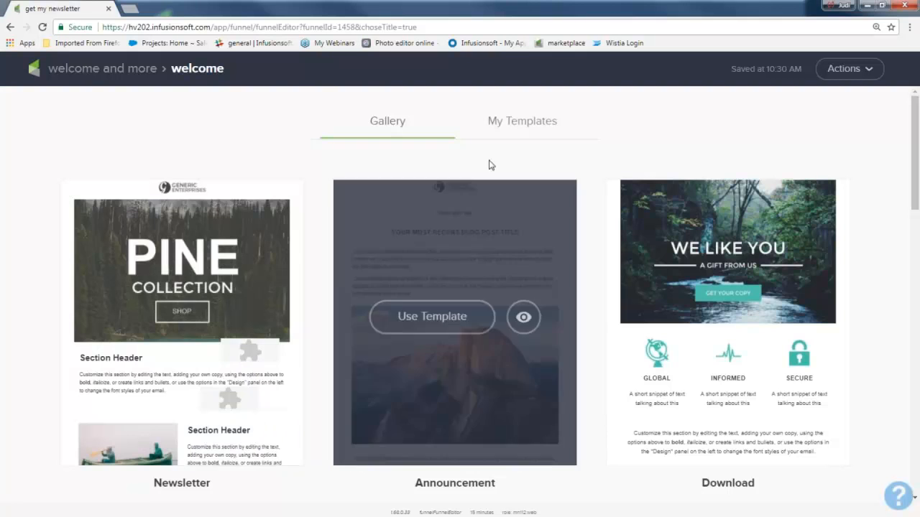
{"action": "left_click", "coordinate": [514, 128]}
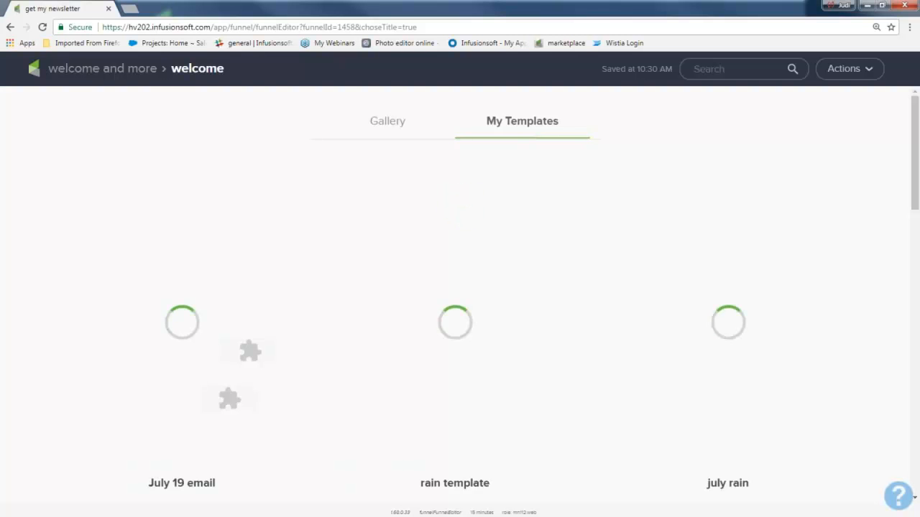
{"action": "scroll", "coordinate": [557, 348], "scroll_direction": "down", "scroll_amount": 5}
{"action": "scroll", "coordinate": [554, 360], "scroll_direction": "down", "scroll_amount": 14}
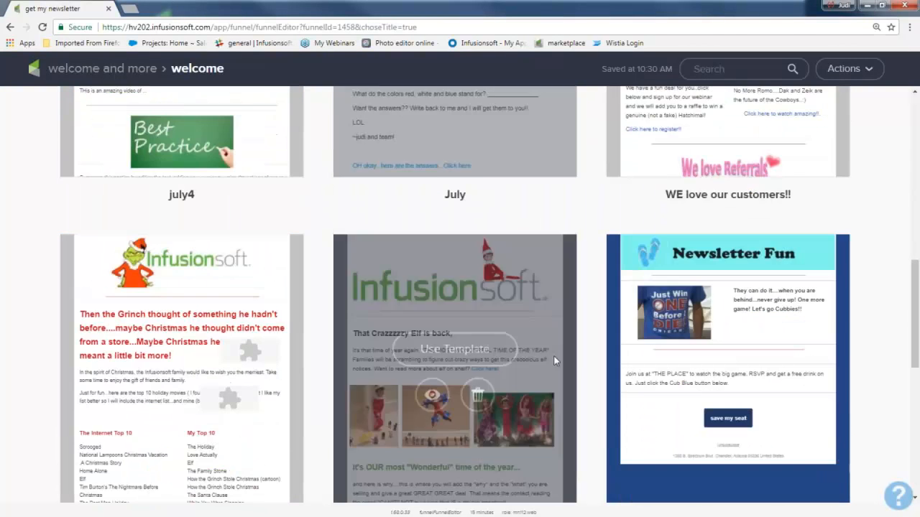
{"action": "scroll", "coordinate": [553, 360], "scroll_direction": "down", "scroll_amount": 10}
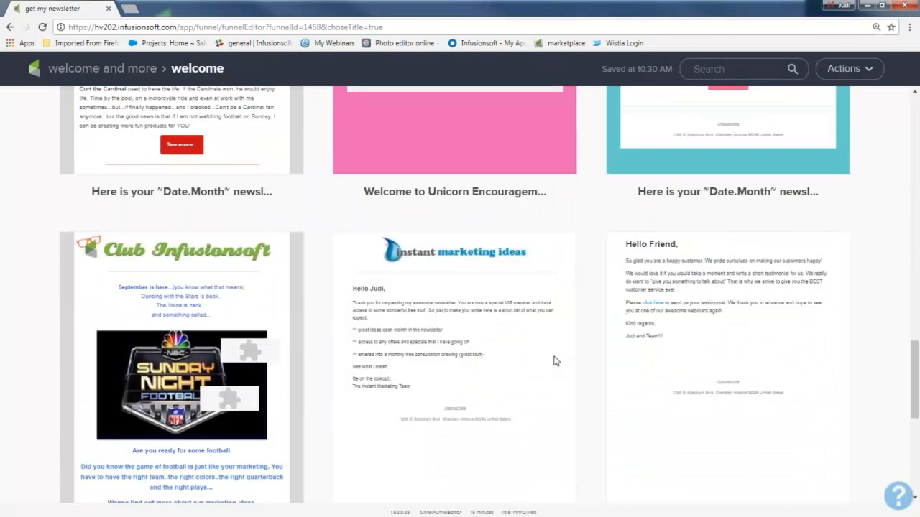
{"action": "scroll", "coordinate": [611, 368], "scroll_direction": "up", "scroll_amount": 14}
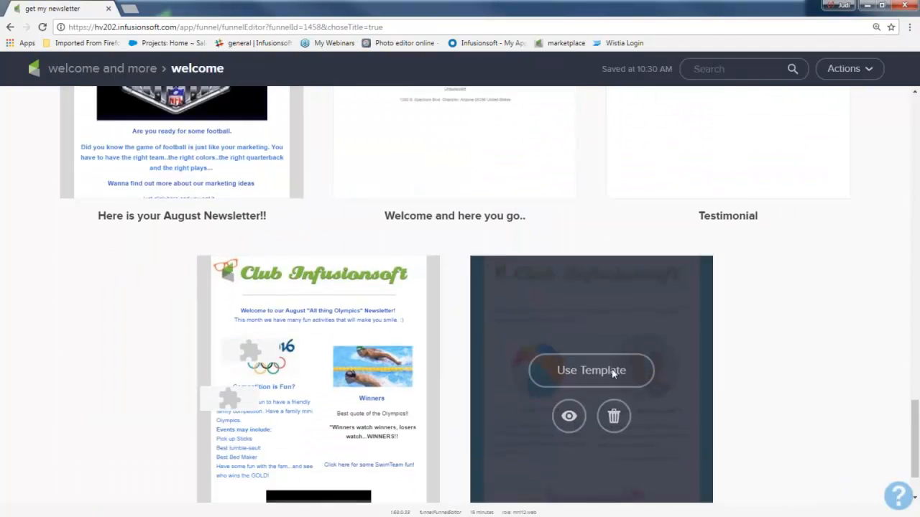
{"action": "scroll", "coordinate": [612, 368], "scroll_direction": "up", "scroll_amount": 7}
{"action": "scroll", "coordinate": [611, 368], "scroll_direction": "up", "scroll_amount": 7}
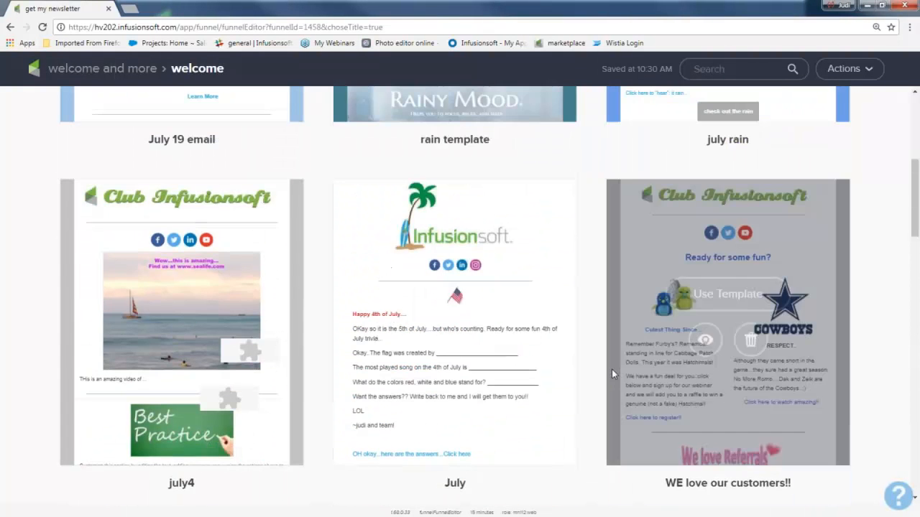
{"action": "scroll", "coordinate": [612, 370], "scroll_direction": "up", "scroll_amount": 1}
{"action": "scroll", "coordinate": [613, 370], "scroll_direction": "down", "scroll_amount": 4}
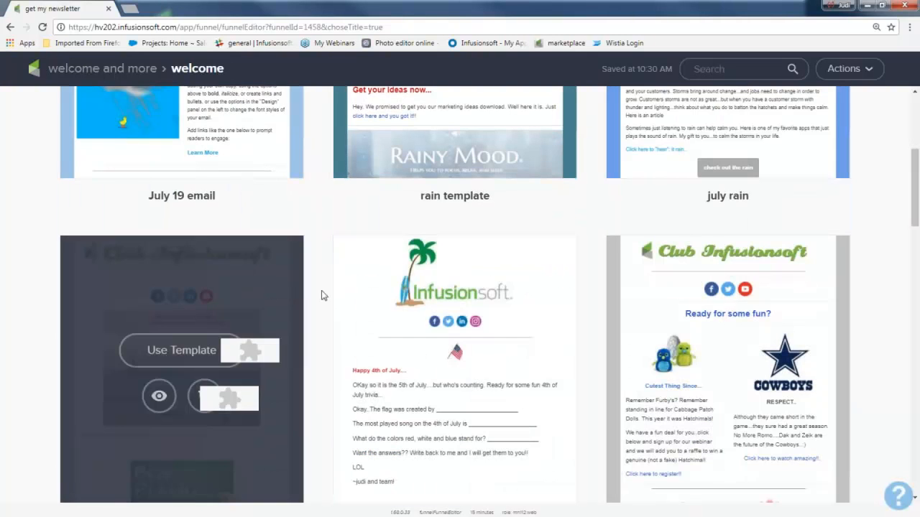
{"action": "scroll", "coordinate": [457, 335], "scroll_direction": "down", "scroll_amount": 10}
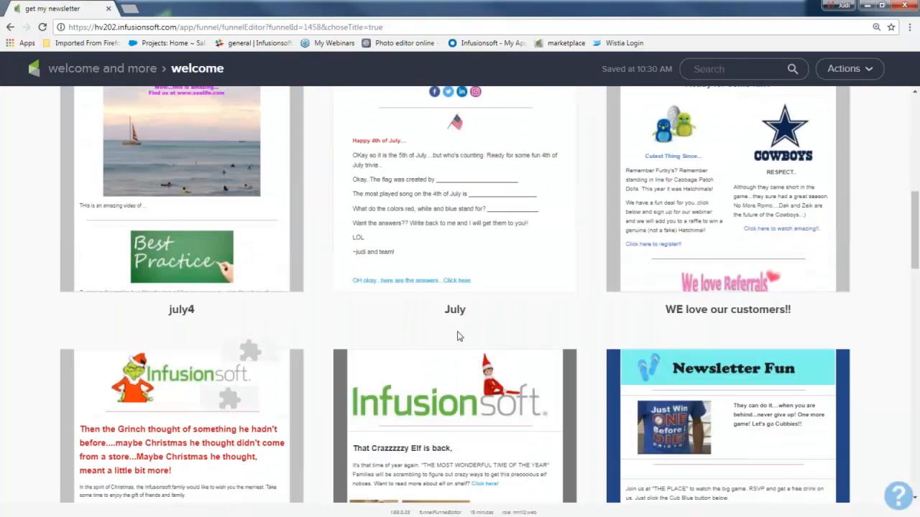
{"action": "scroll", "coordinate": [457, 336], "scroll_direction": "down", "scroll_amount": 3}
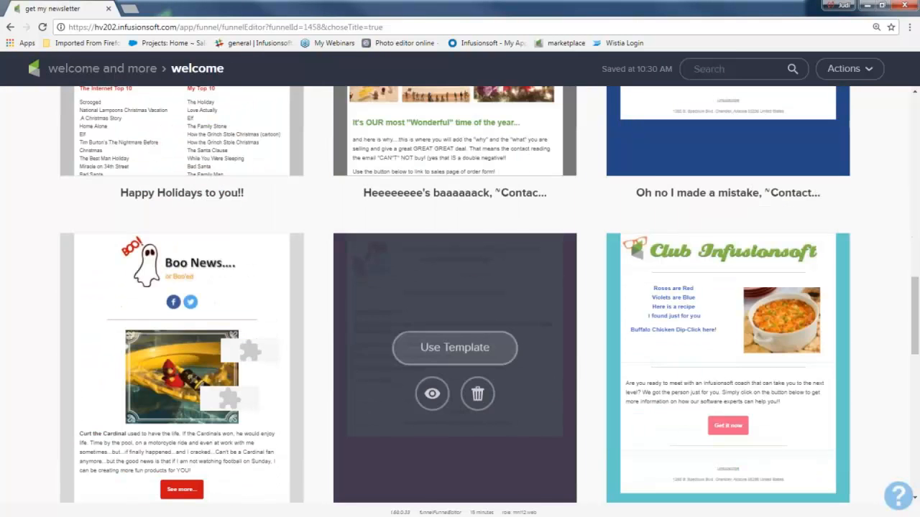
{"action": "scroll", "coordinate": [457, 336], "scroll_direction": "down", "scroll_amount": 4}
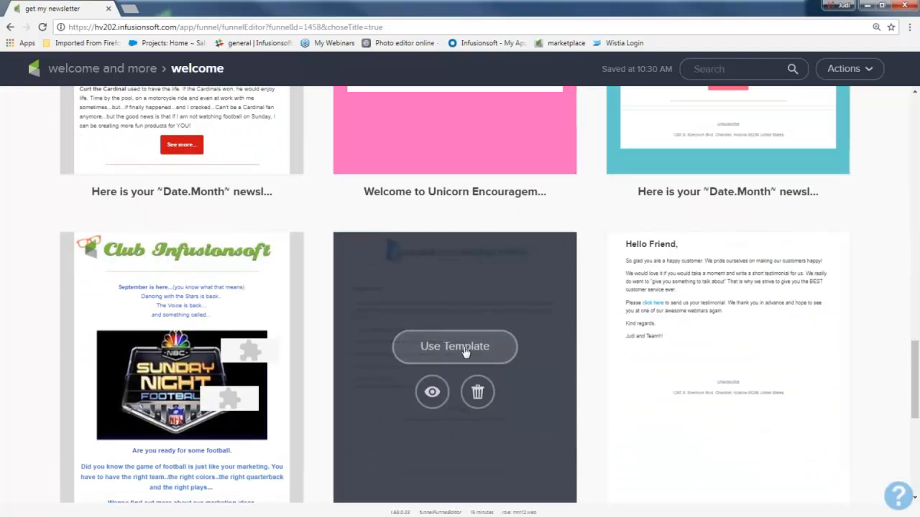
{"action": "left_click", "coordinate": [703, 346]}
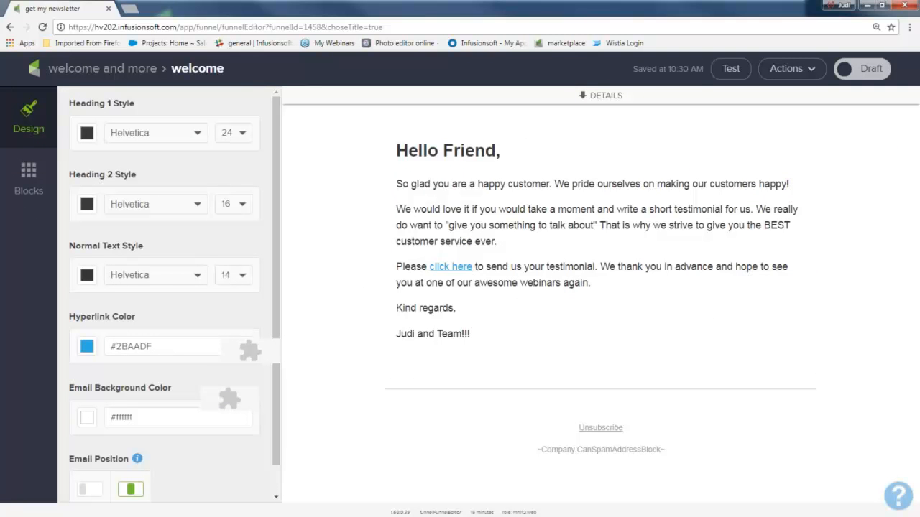
Step: Mark the welcome email as Ready and return to the "welcome and more" sequence
{"action": "left_click_drag", "start_coordinate": [511, 341], "coordinate": [385, 227]}
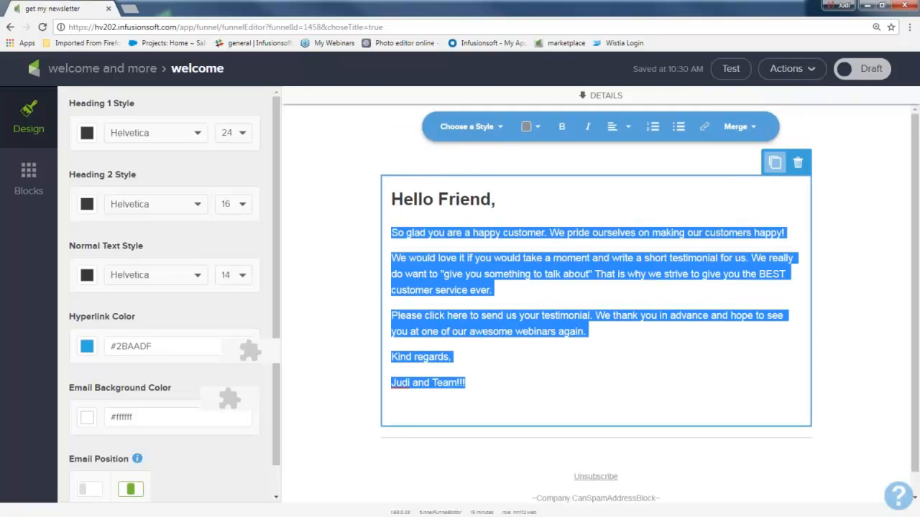
{"action": "left_click", "coordinate": [866, 69]}
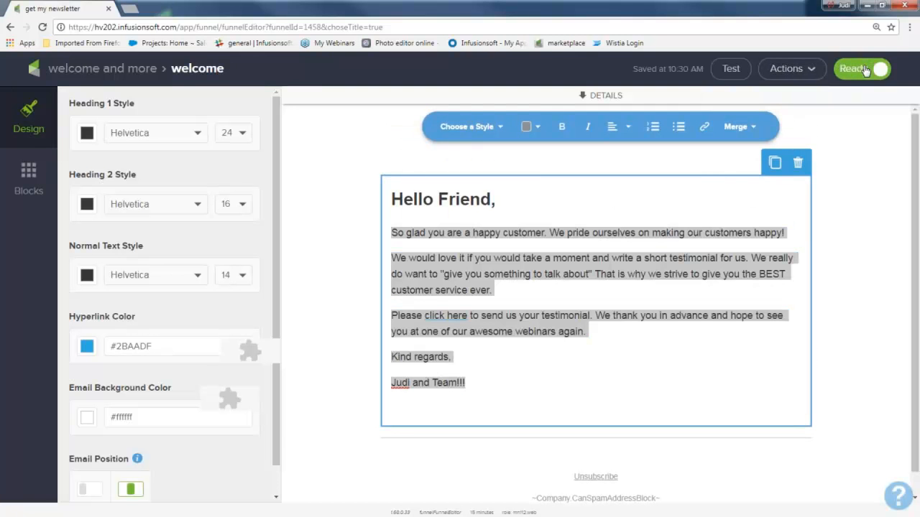
{"action": "left_click", "coordinate": [109, 75]}
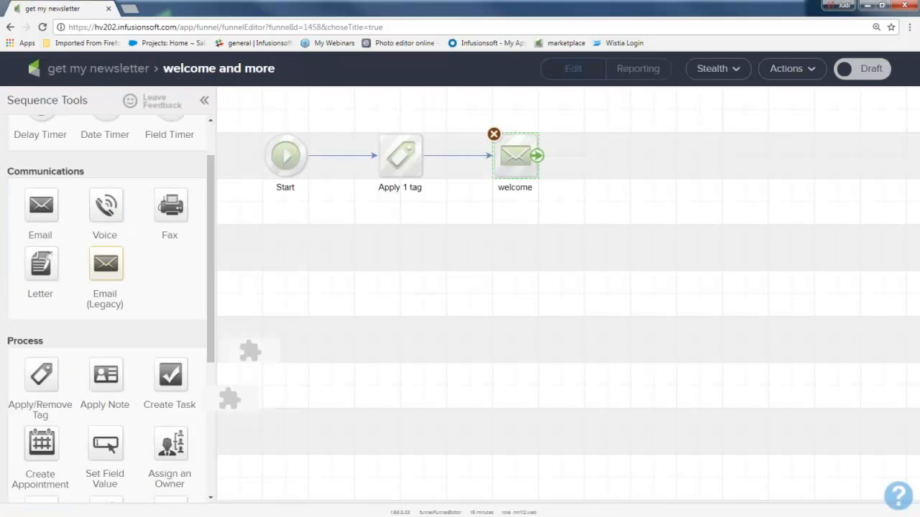
{"action": "left_click_drag", "start_coordinate": [473, 109], "coordinate": [553, 211]}
{"action": "left_click_drag", "start_coordinate": [468, 108], "coordinate": [544, 219]}
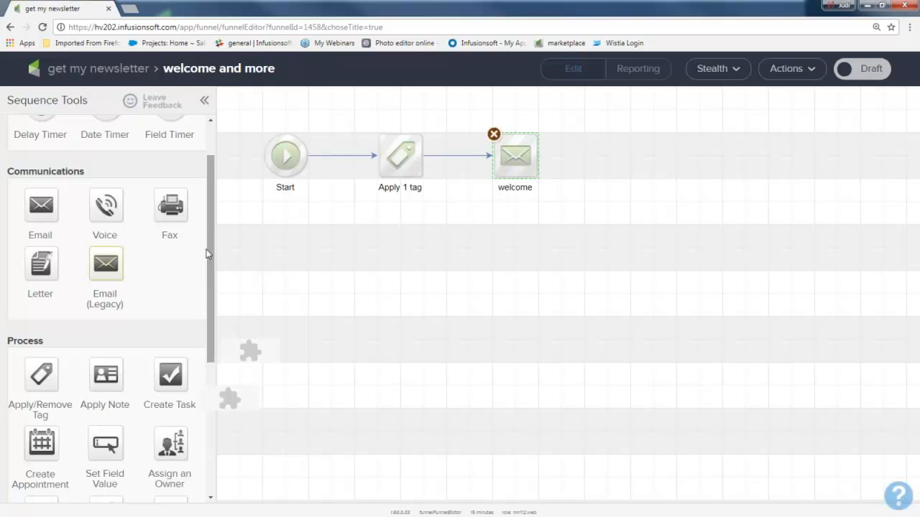
Step: Add a Delay Timer after the welcome email, set it to wait at least 2 days, and save it
{"action": "left_click_drag", "start_coordinate": [208, 247], "coordinate": [217, 204]}
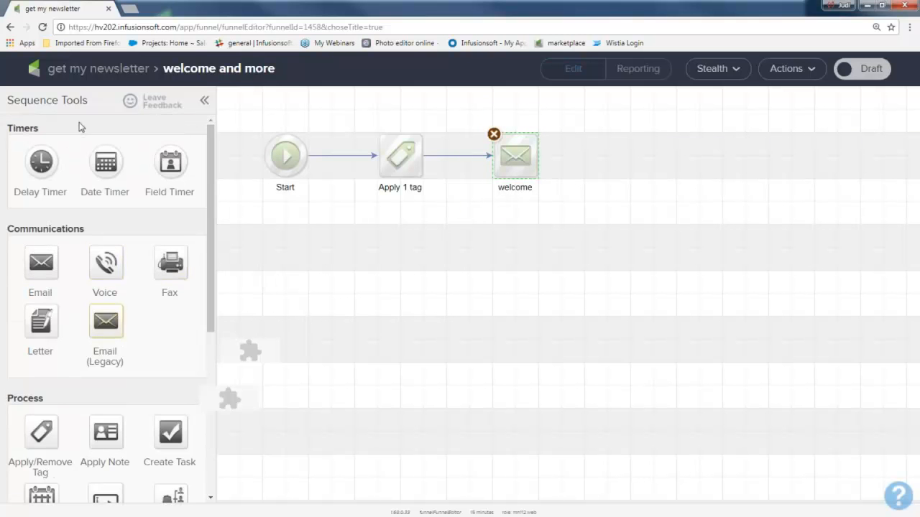
{"action": "left_click_drag", "start_coordinate": [60, 128], "coordinate": [607, 155]}
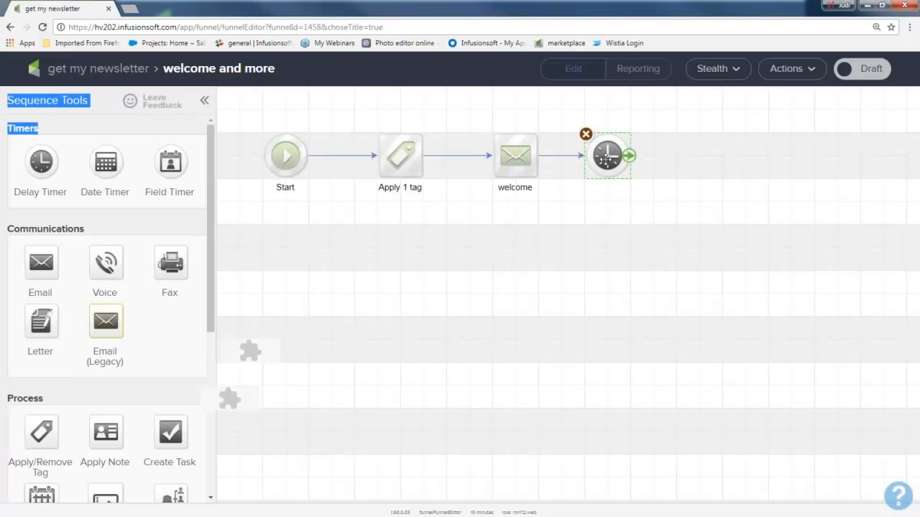
{"action": "double_click", "coordinate": [607, 156]}
{"action": "left_click", "coordinate": [224, 266]}
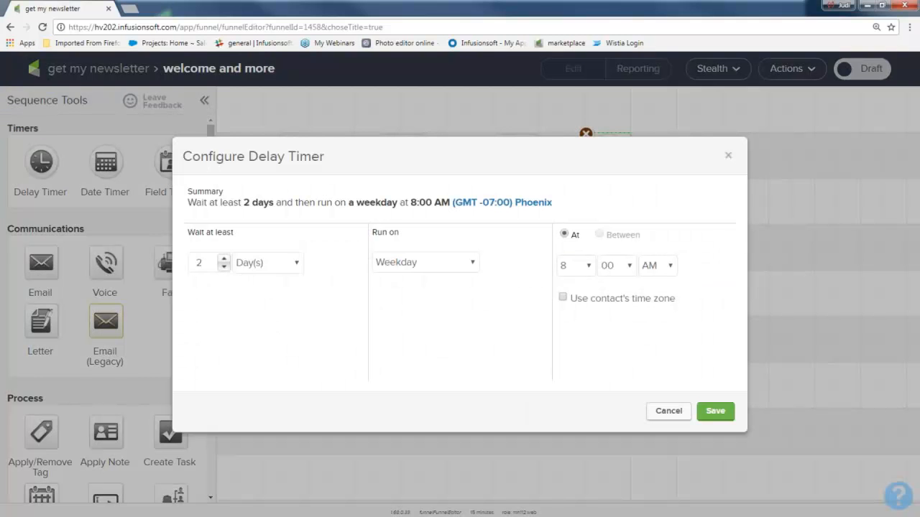
{"action": "left_click", "coordinate": [298, 264]}
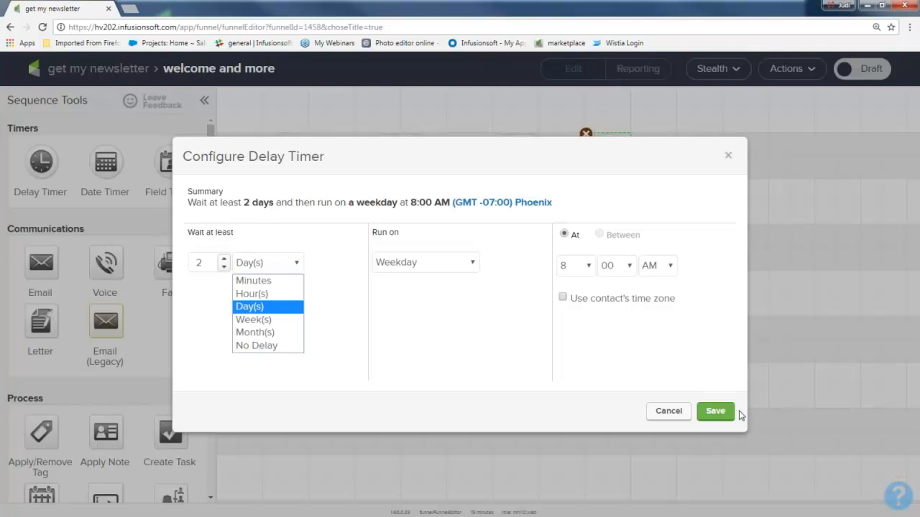
{"action": "left_click", "coordinate": [714, 411]}
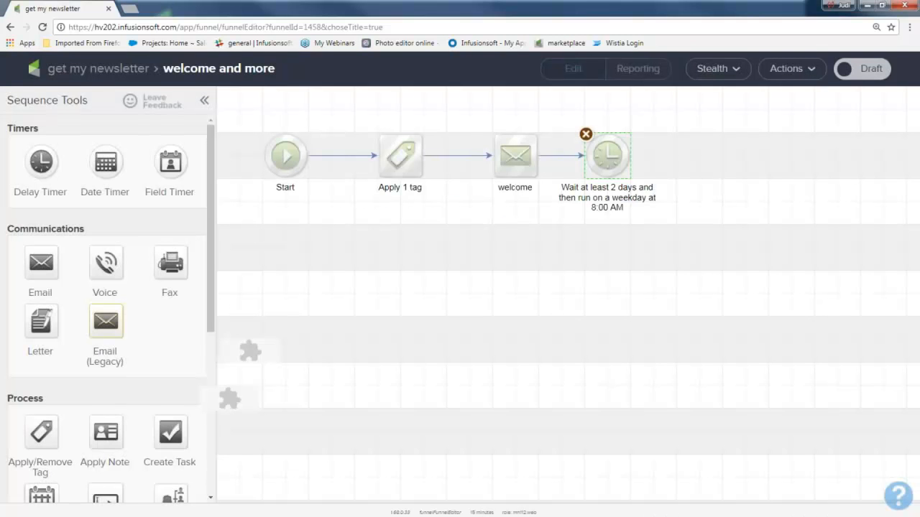
{"action": "mouse_move", "coordinate": [628, 156]}
{"action": "left_click_drag", "start_coordinate": [41, 260], "coordinate": [723, 156]}
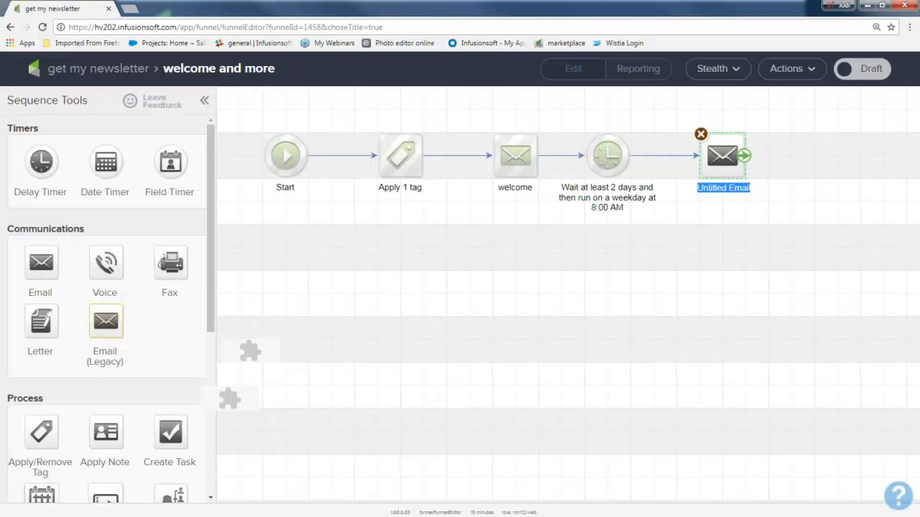
{"action": "left_click", "coordinate": [701, 133]}
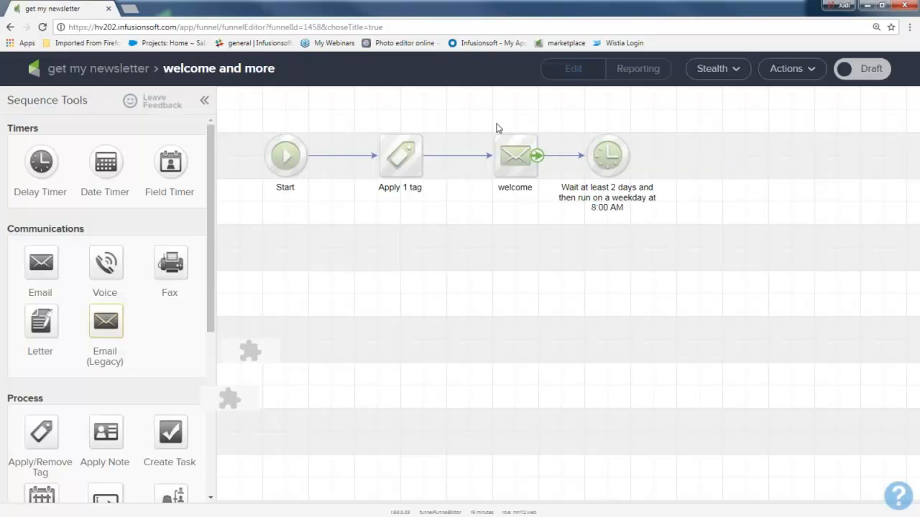
Step: Copy the welcome email, place the copy after the 2-day delay timer and connect the timer to it
{"action": "left_click_drag", "start_coordinate": [477, 113], "coordinate": [554, 216]}
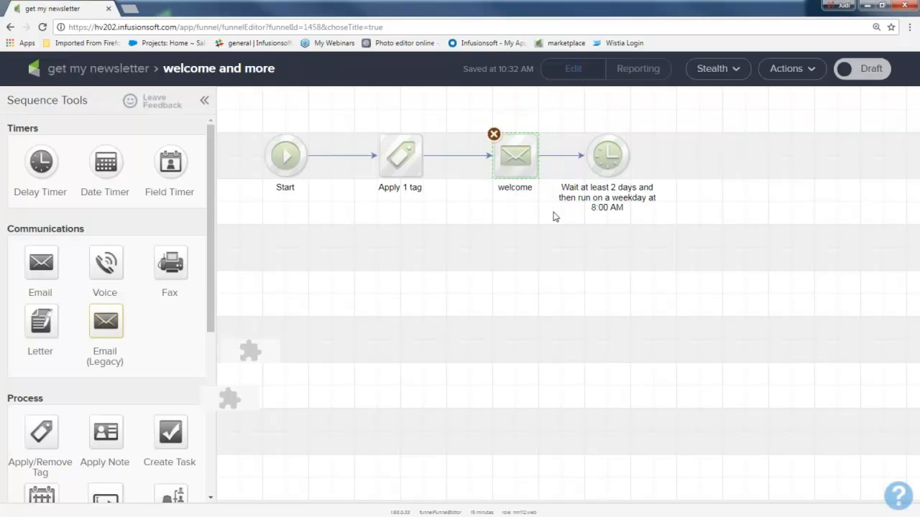
{"action": "right_click", "coordinate": [510, 157]}
{"action": "left_click", "coordinate": [536, 170]}
{"action": "left_click_drag", "start_coordinate": [536, 173], "coordinate": [708, 159]}
{"action": "left_click_drag", "start_coordinate": [630, 155], "coordinate": [722, 155]}
Step: Rename the copied email after the timer as "more great free stuff"
{"action": "double_click", "coordinate": [723, 188]}
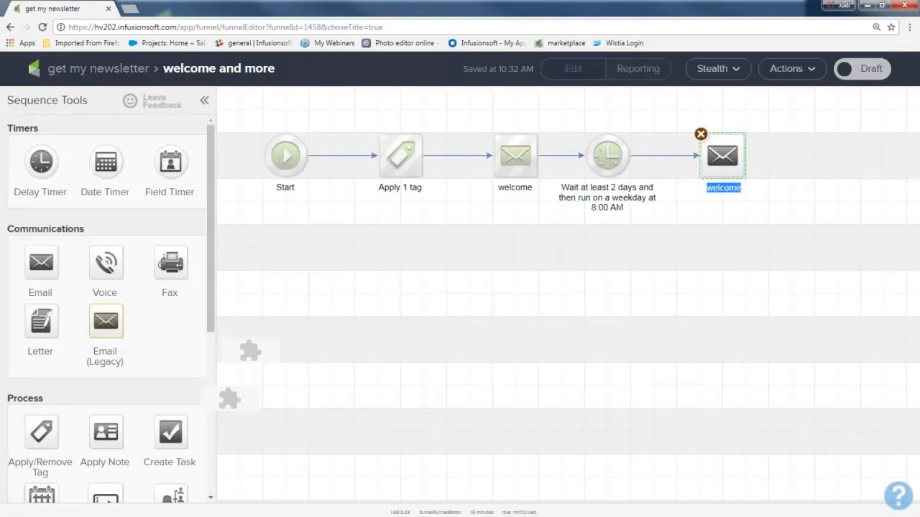
{"action": "type", "text": "more great free stuff"}
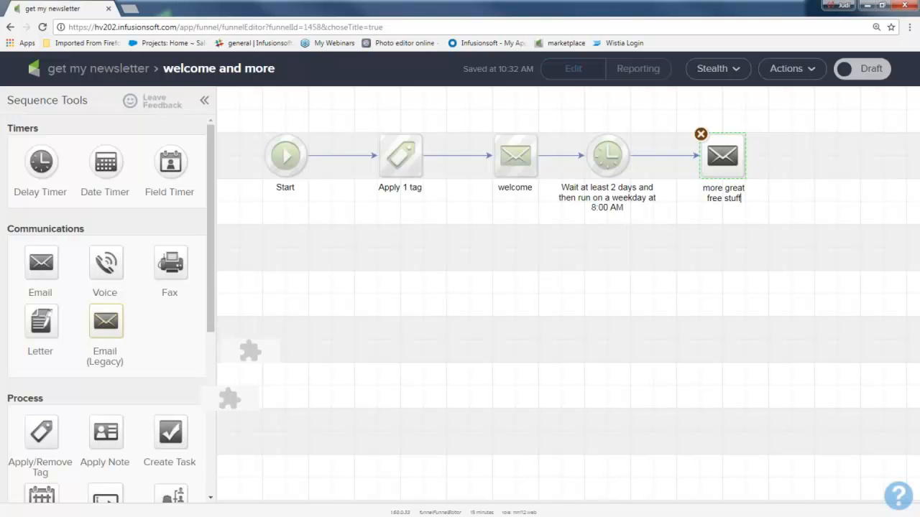
Step: Open the "more great free stuff" email, mark it as Ready and return to the sequence
{"action": "double_click", "coordinate": [725, 156]}
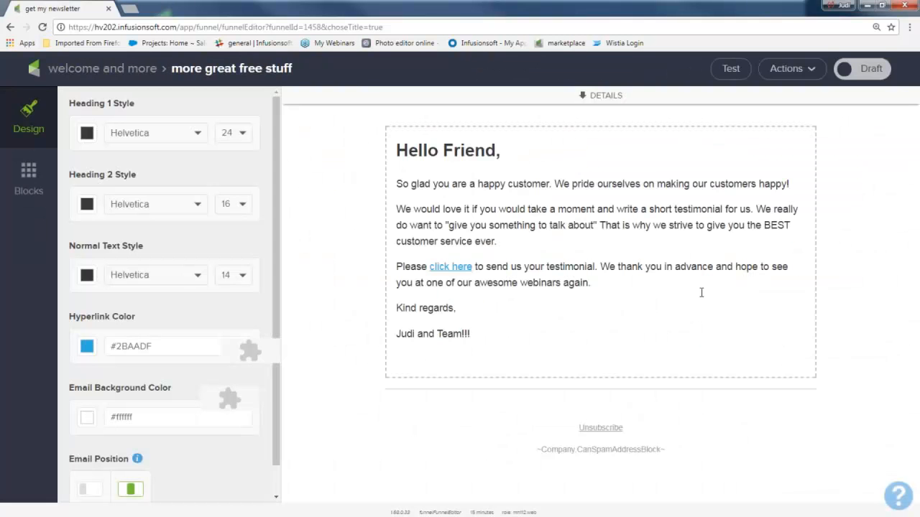
{"action": "left_click", "coordinate": [605, 286]}
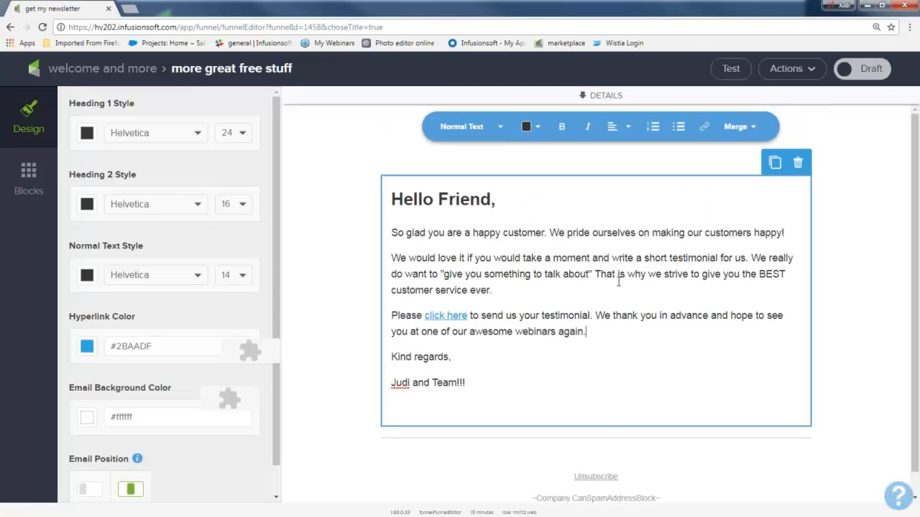
{"action": "left_click", "coordinate": [859, 69]}
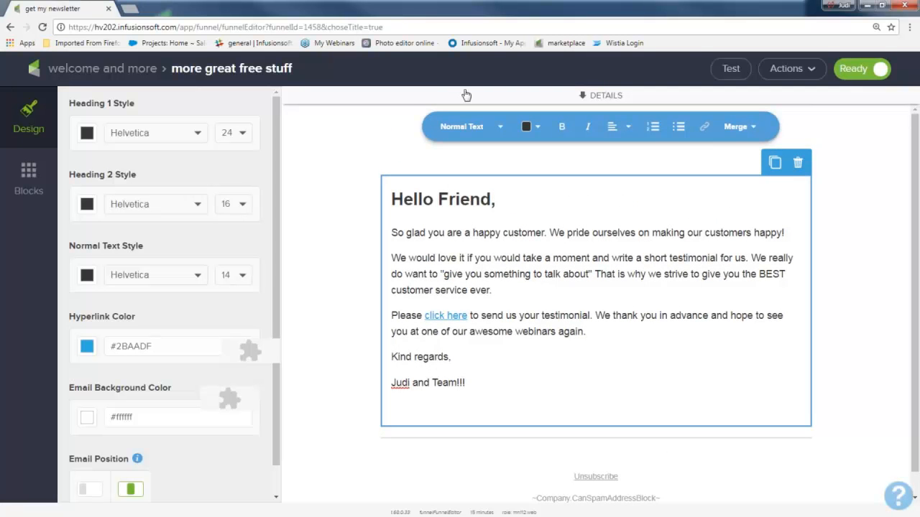
{"action": "left_click", "coordinate": [104, 69]}
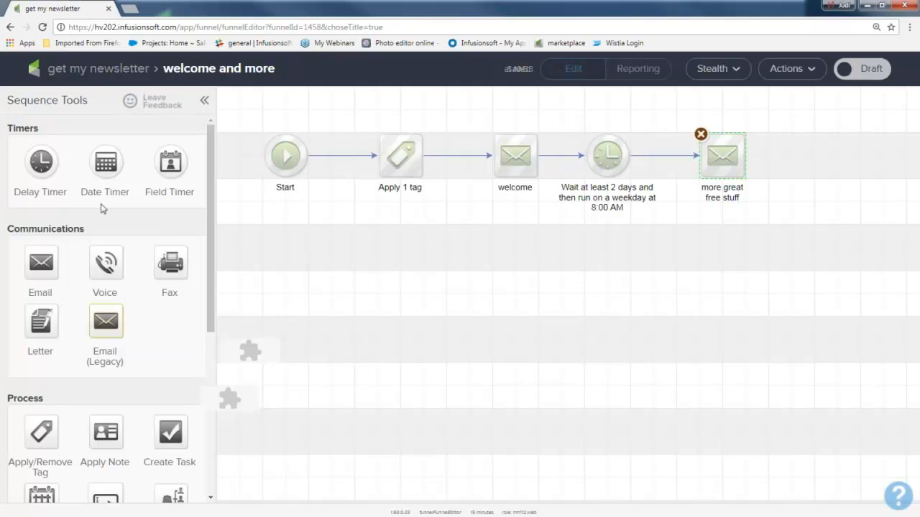
Step: Add a second Delay Timer after the "more great free stuff" email and save it with a wait of at least 3 days
{"action": "left_click_drag", "start_coordinate": [42, 158], "coordinate": [817, 157]}
{"action": "double_click", "coordinate": [838, 156]}
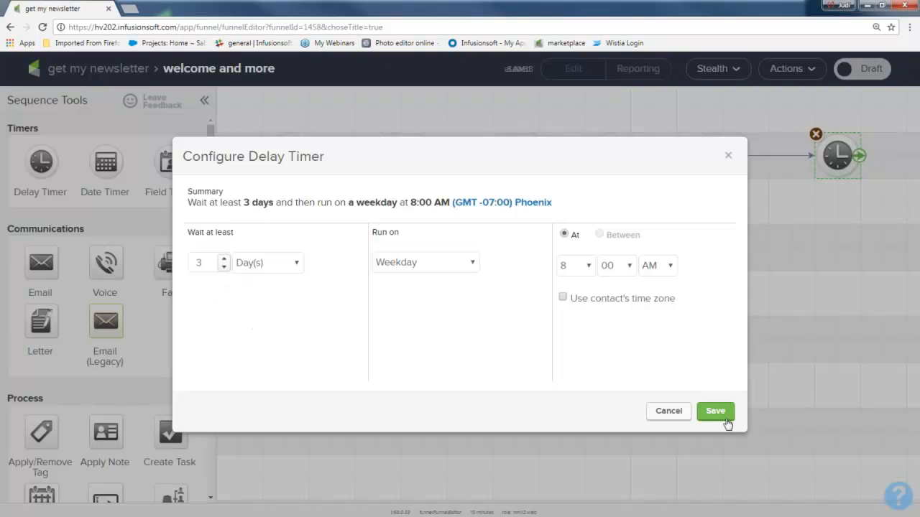
{"action": "left_click", "coordinate": [715, 412]}
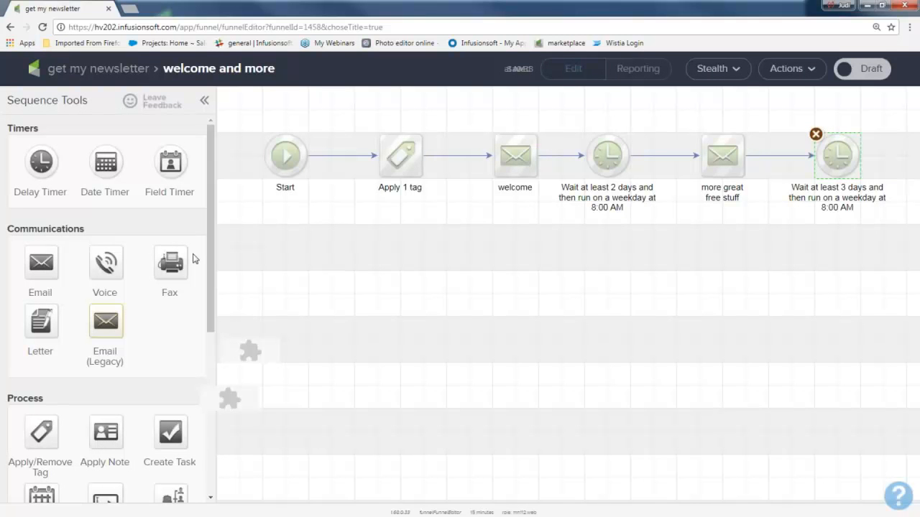
Step: Copy the "more great free stuff" email and place the copy below the 3-day delay timer
{"action": "right_click", "coordinate": [722, 161]}
{"action": "left_click", "coordinate": [769, 172]}
{"action": "left_click_drag", "start_coordinate": [742, 175], "coordinate": [833, 246]}
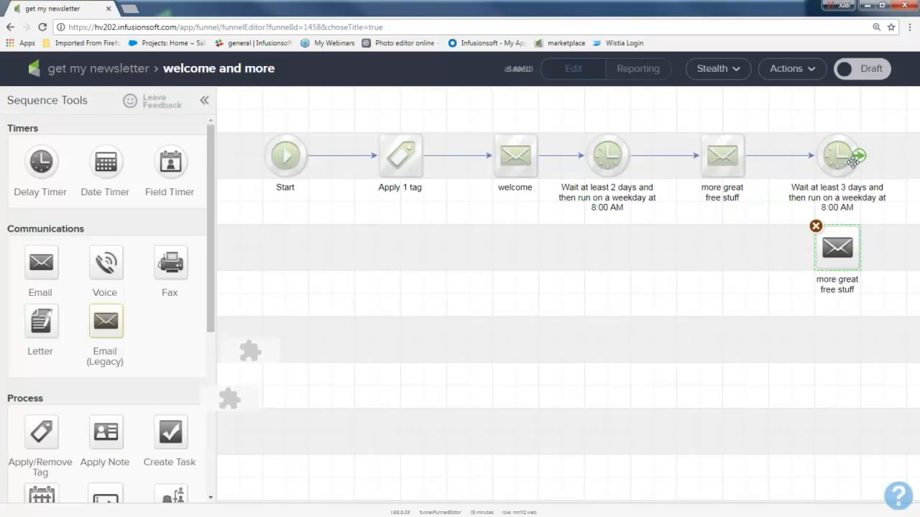
Step: Connect the 3-day delay timer to the copied email below it and rename that email "even more free stuff"
{"action": "left_click_drag", "start_coordinate": [856, 156], "coordinate": [845, 255]}
{"action": "double_click", "coordinate": [830, 283]}
{"action": "type", "text": "even "}
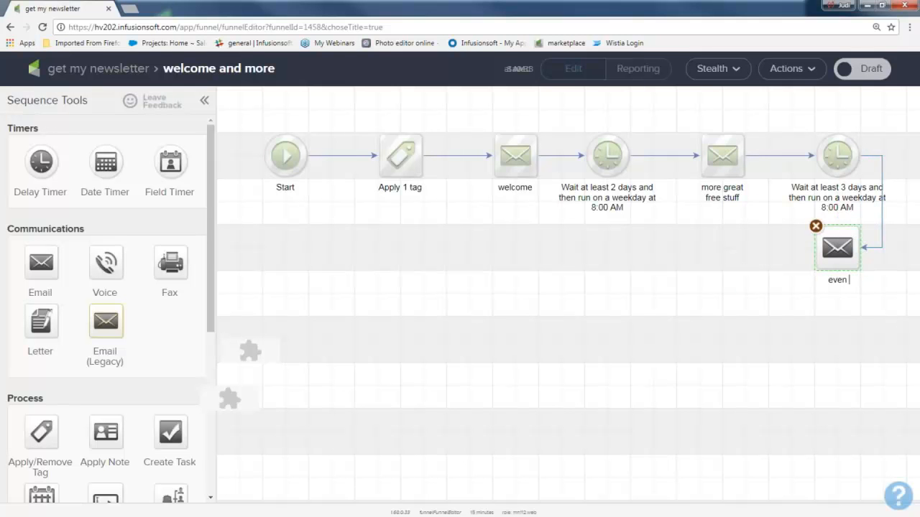
{"action": "type", "text": "more free stuff"}
Step: Open the "even more free stuff" email, mark it as Ready and return to the sequence
{"action": "double_click", "coordinate": [836, 250]}
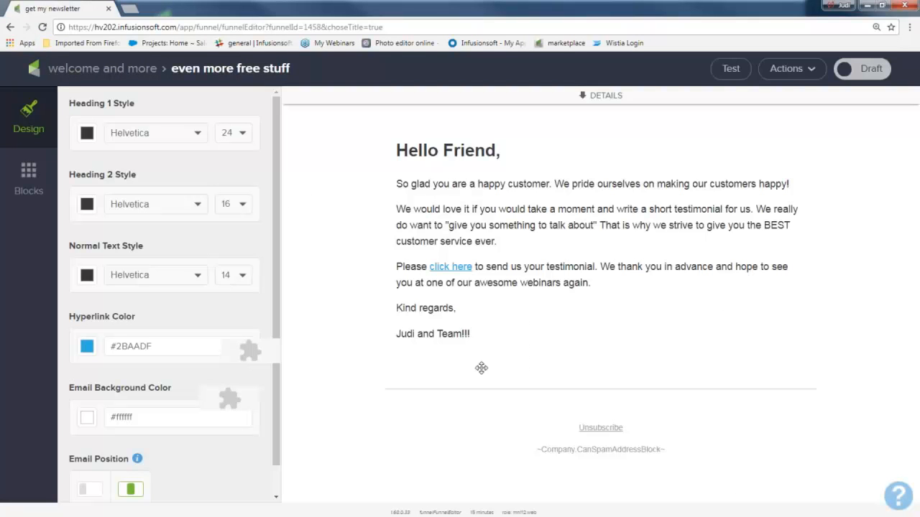
{"action": "left_click", "coordinate": [855, 66]}
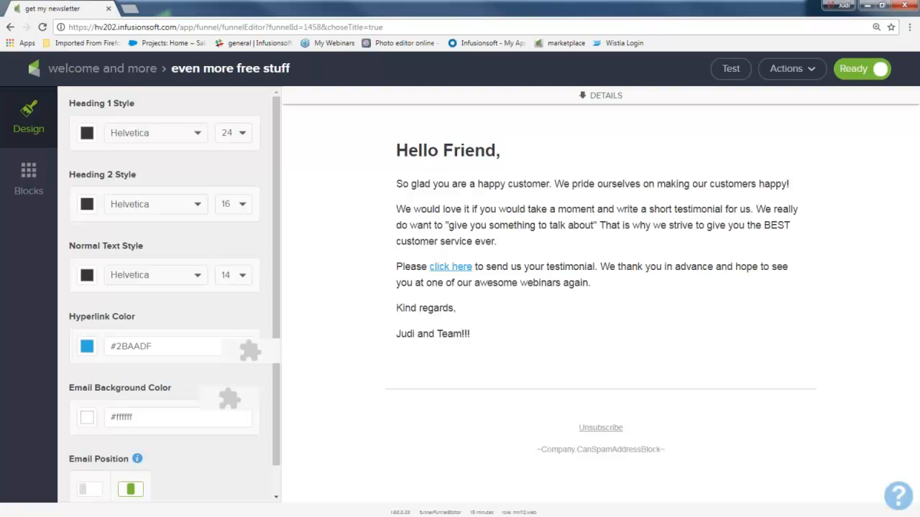
{"action": "left_click", "coordinate": [133, 71]}
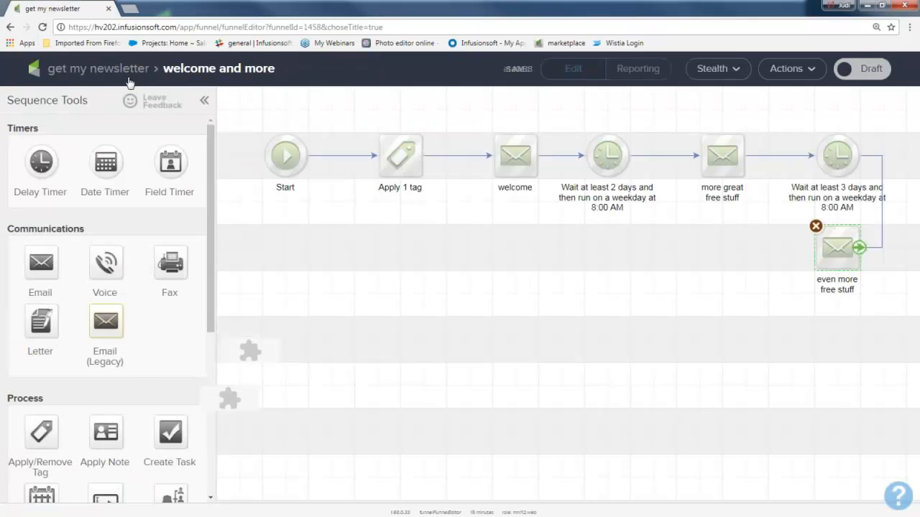
Step: Add a Delay Timer after the "even more free stuff" email and save it with a wait of at least 1 day
{"action": "left_click_drag", "start_coordinate": [43, 164], "coordinate": [709, 245]}
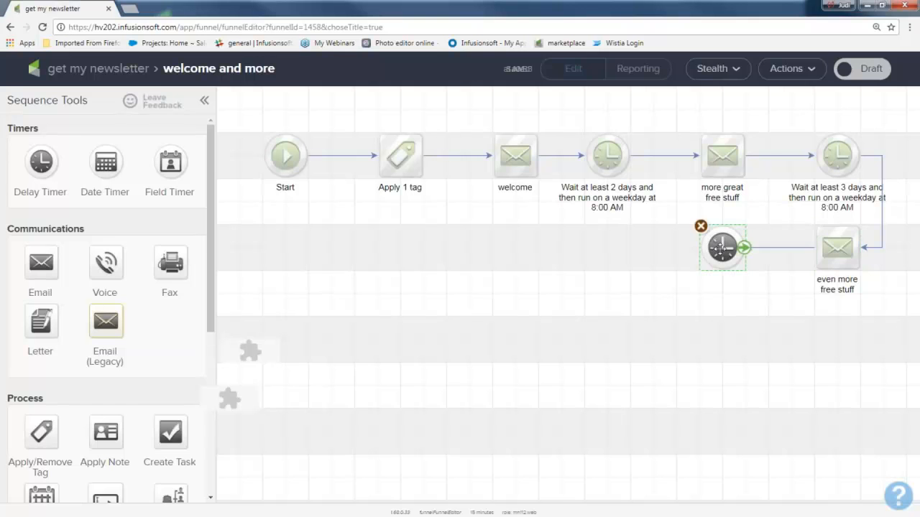
{"action": "double_click", "coordinate": [722, 248]}
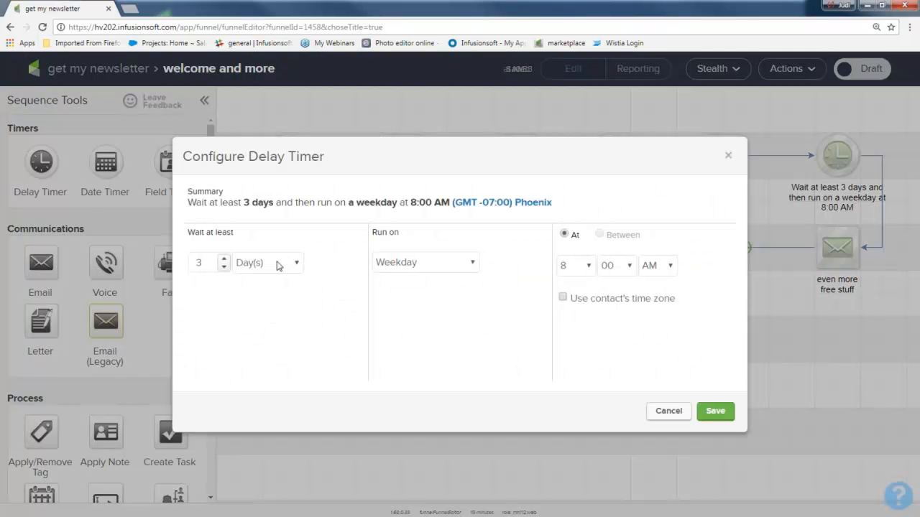
{"action": "double_click", "coordinate": [224, 266]}
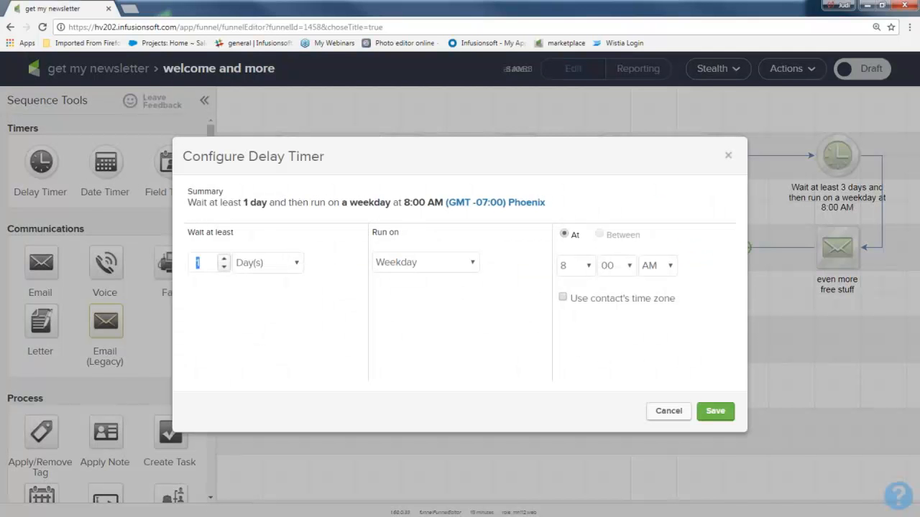
{"action": "left_click", "coordinate": [709, 410]}
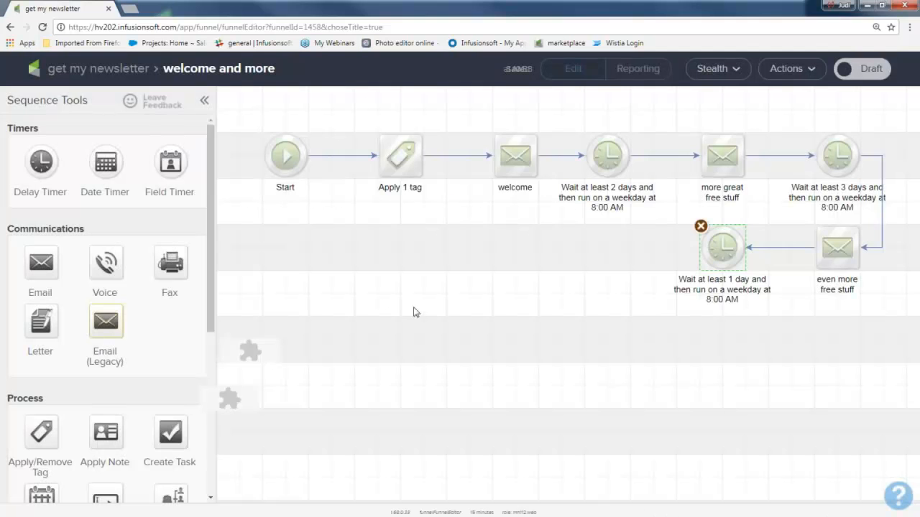
Step: Copy the "welcome" email, place the copy after the 1-day delay timer and rename it "offer 1 10% off"
{"action": "right_click", "coordinate": [514, 164]}
{"action": "left_click", "coordinate": [535, 181]}
{"action": "left_click_drag", "start_coordinate": [528, 177], "coordinate": [604, 253]}
{"action": "left_click", "coordinate": [608, 279]}
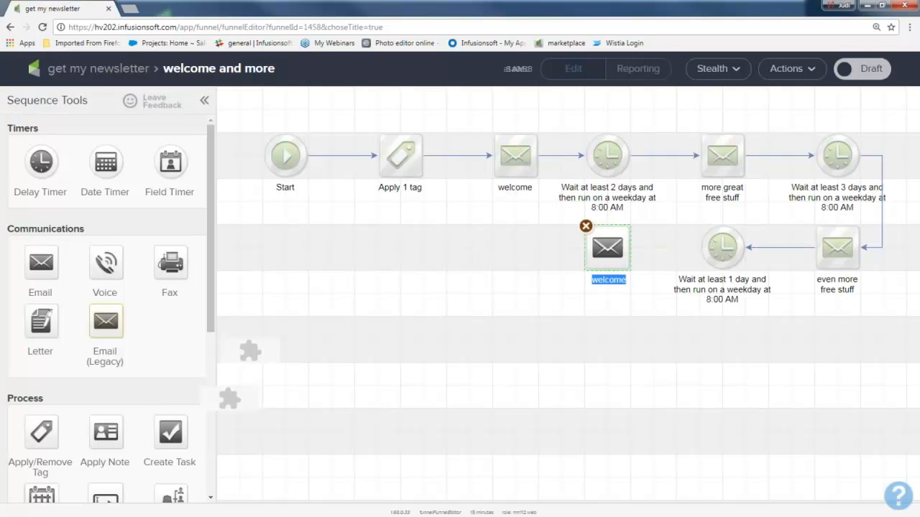
{"action": "type", "text": "offer 1 10% off"}
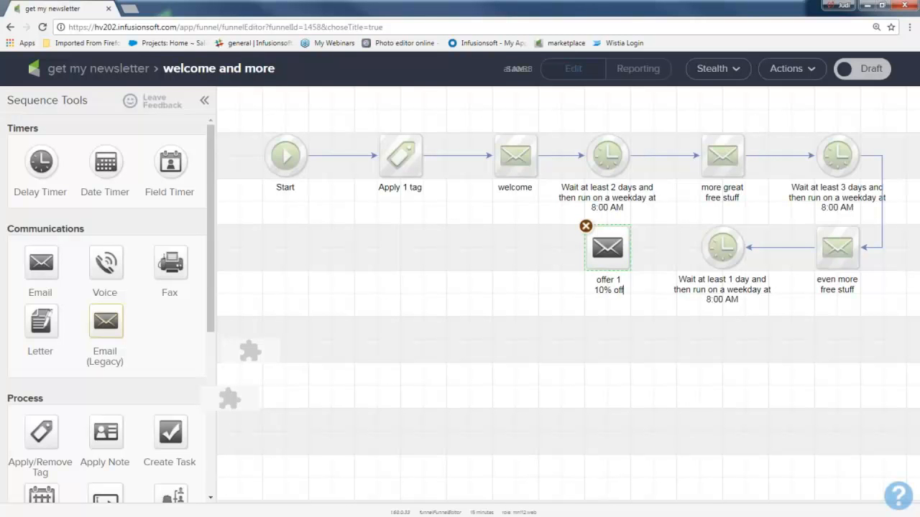
Step: Connect the 1-day delay timer to the "offer 1 10% off" email and mark that email as Ready
{"action": "left_click_drag", "start_coordinate": [726, 270], "coordinate": [606, 246]}
{"action": "double_click", "coordinate": [606, 246]}
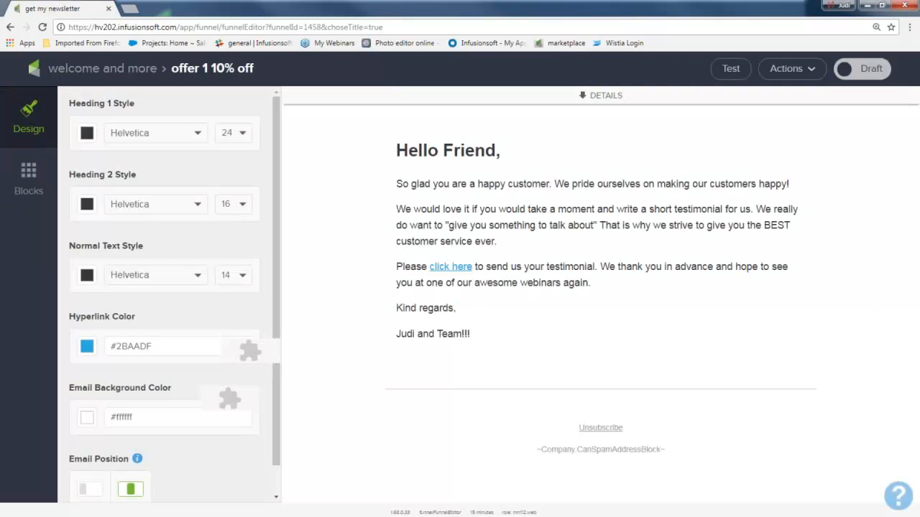
{"action": "left_click", "coordinate": [871, 73]}
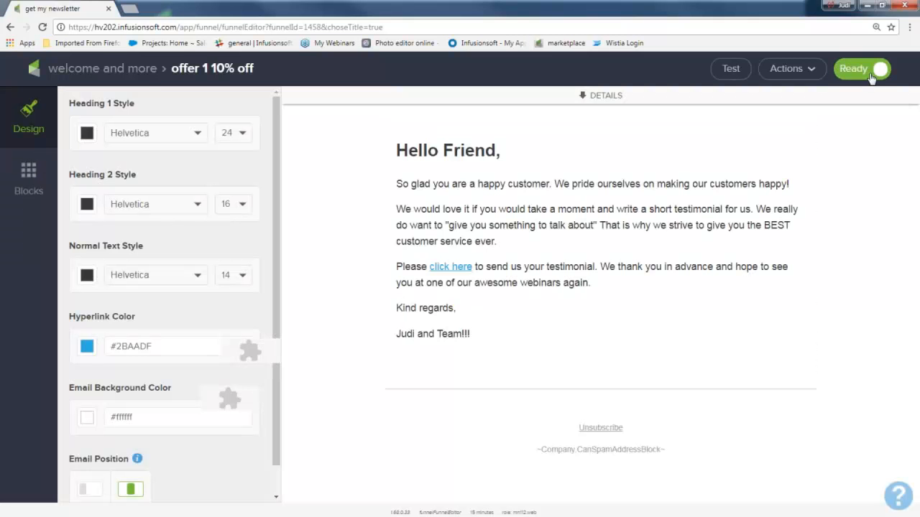
{"action": "left_click", "coordinate": [107, 72]}
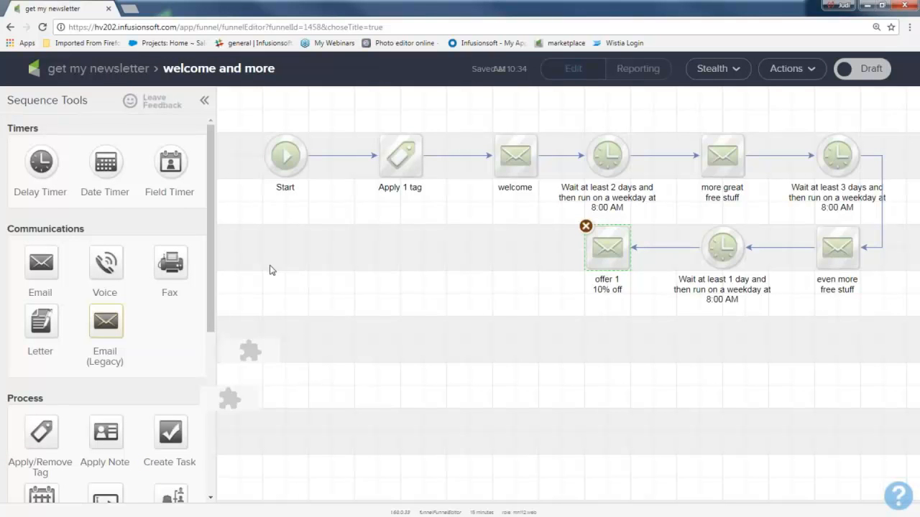
Step: Add a Delay Timer after the "offer 1 10% off" email and save it with a wait of at least 1 week
{"action": "left_click_drag", "start_coordinate": [41, 162], "coordinate": [478, 250]}
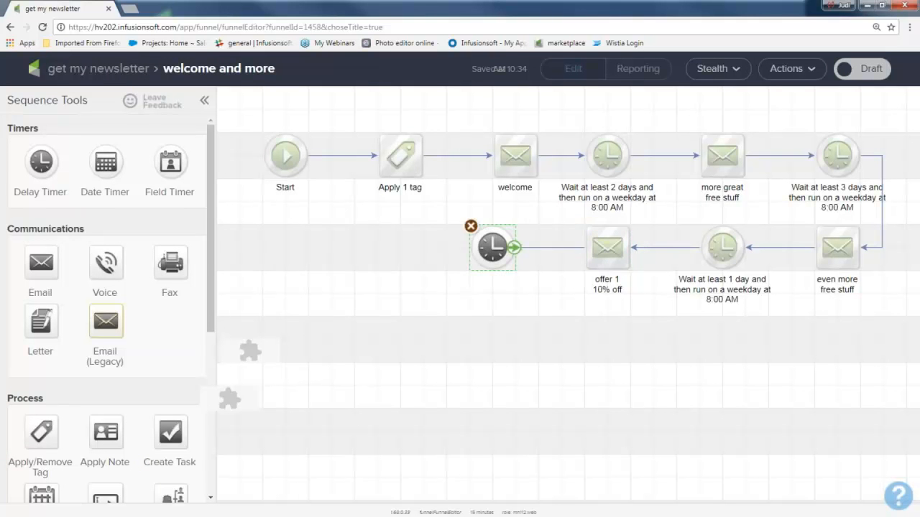
{"action": "double_click", "coordinate": [491, 253]}
{"action": "left_click", "coordinate": [225, 266]}
{"action": "left_click", "coordinate": [224, 266]}
{"action": "left_click", "coordinate": [300, 265]}
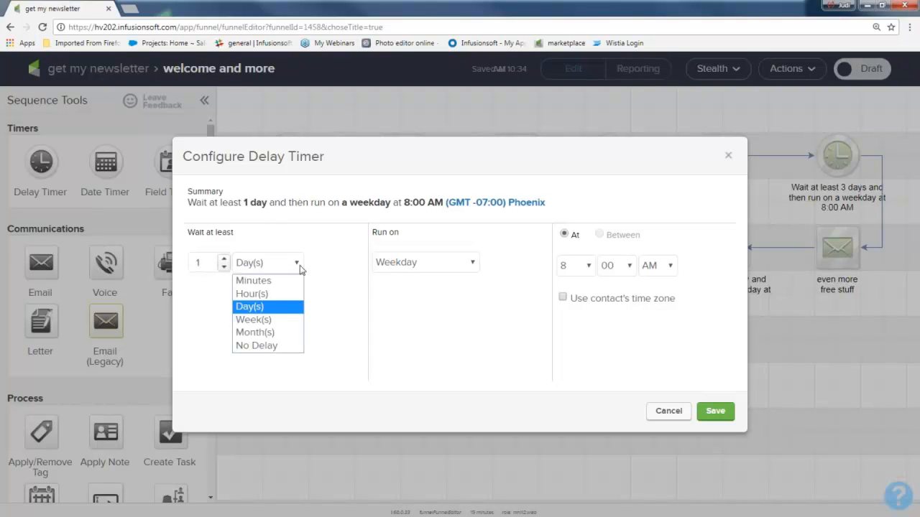
{"action": "left_click", "coordinate": [284, 321]}
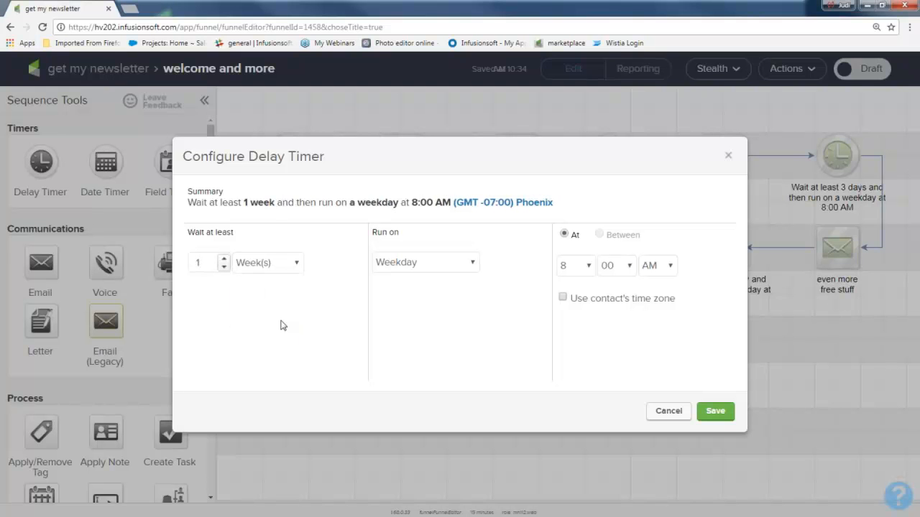
{"action": "left_click", "coordinate": [714, 416]}
Step: Copy the "offer 1 10% off" email and place the copy after the 1-week delay timer
{"action": "right_click", "coordinate": [609, 252]}
{"action": "left_click", "coordinate": [652, 267]}
{"action": "left_click_drag", "start_coordinate": [623, 265], "coordinate": [402, 286]}
Step: Rename the copied email "offer 2 20% off" and connect the 1-week delay timer to it
{"action": "double_click", "coordinate": [402, 286]}
{"action": "type", "text": "offer 2"}
{"action": "key", "text": "Return"}
{"action": "type", "text": "20%"}
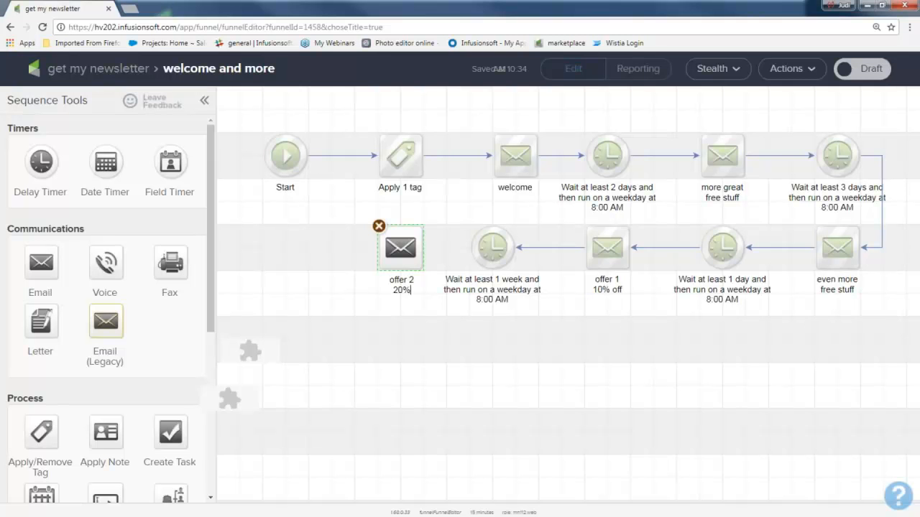
{"action": "type", "text": " off"}
{"action": "left_click_drag", "start_coordinate": [512, 249], "coordinate": [416, 252]}
{"action": "left_click", "coordinate": [390, 369]}
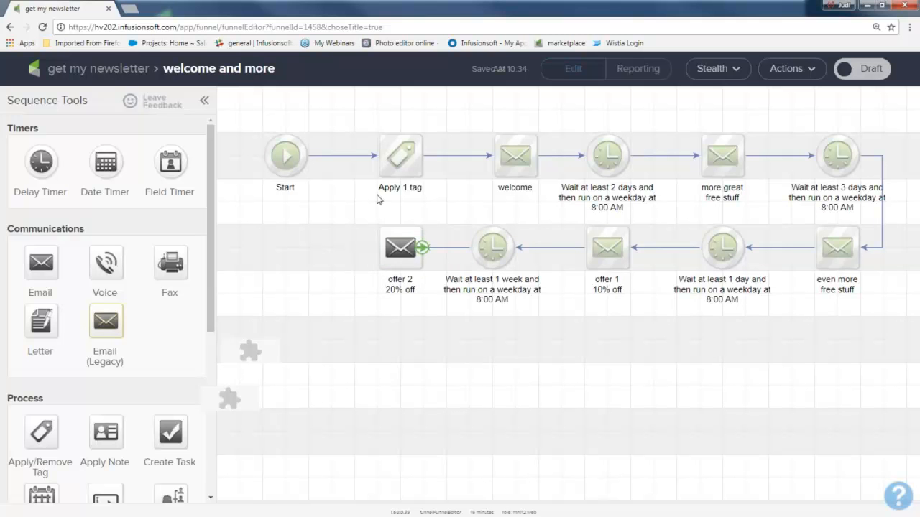
Step: Review the sequence element by element, from the applied tag through the emails and timers to the 1-week delay timer
{"action": "left_click_drag", "start_coordinate": [353, 122], "coordinate": [431, 202]}
{"action": "left_click_drag", "start_coordinate": [461, 123], "coordinate": [537, 208]}
{"action": "left_click_drag", "start_coordinate": [482, 117], "coordinate": [543, 210]}
{"action": "left_click_drag", "start_coordinate": [680, 114], "coordinate": [762, 215]}
{"action": "left_click_drag", "start_coordinate": [792, 124], "coordinate": [878, 198]}
{"action": "left_click_drag", "start_coordinate": [787, 198], "coordinate": [886, 318]}
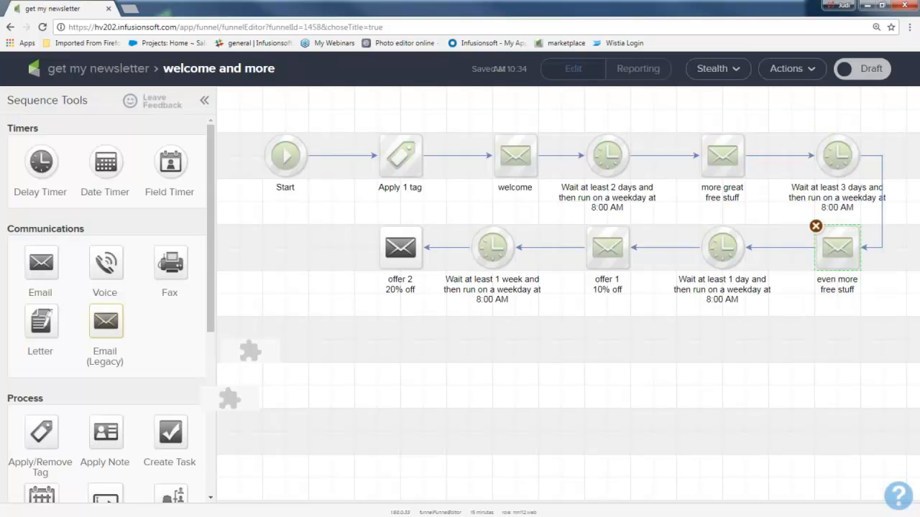
{"action": "left_click_drag", "start_coordinate": [682, 220], "coordinate": [759, 290]}
{"action": "left_click_drag", "start_coordinate": [565, 217], "coordinate": [643, 293]}
{"action": "left_click_drag", "start_coordinate": [461, 208], "coordinate": [532, 300]}
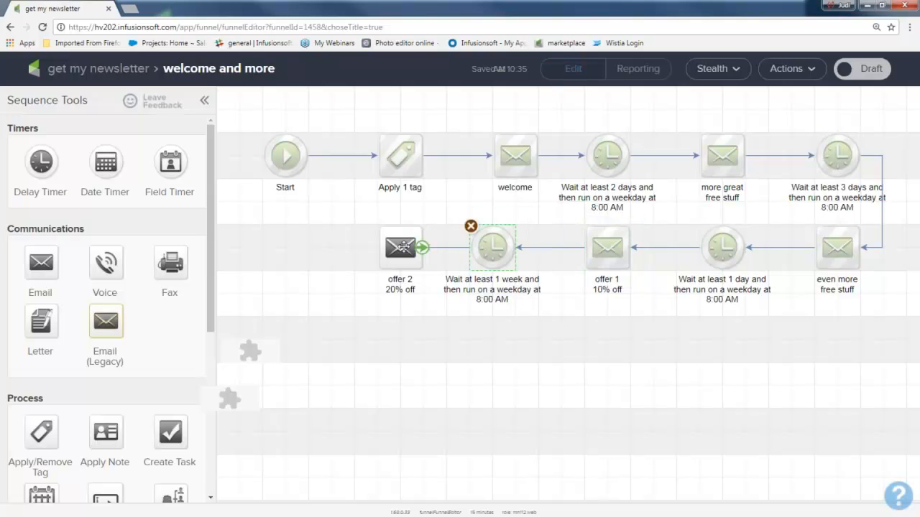
Step: Add a Delay Timer after the "offer 2 20% off" email and save it with a wait of at least 3 days
{"action": "left_click_drag", "start_coordinate": [43, 161], "coordinate": [280, 244]}
{"action": "double_click", "coordinate": [281, 250]}
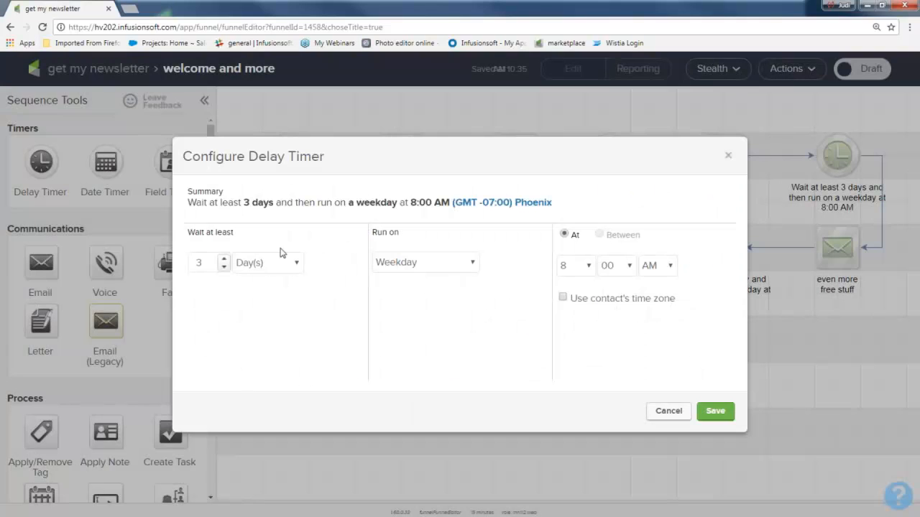
{"action": "left_click", "coordinate": [720, 412]}
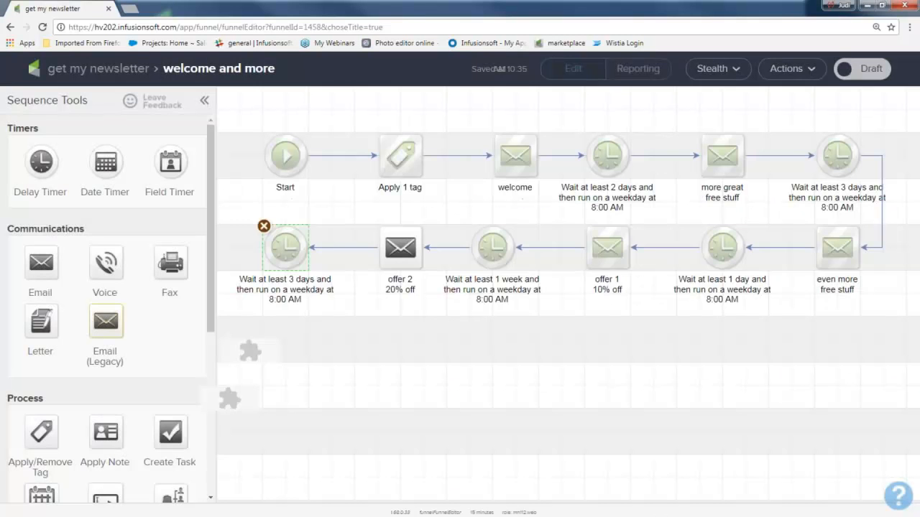
Step: Copy the "offer 2 20% off" email below the last 3-day delay timer and connect that timer to the copy
{"action": "mouse_move", "coordinate": [289, 251]}
{"action": "right_click", "coordinate": [390, 247]}
{"action": "left_click", "coordinate": [421, 259]}
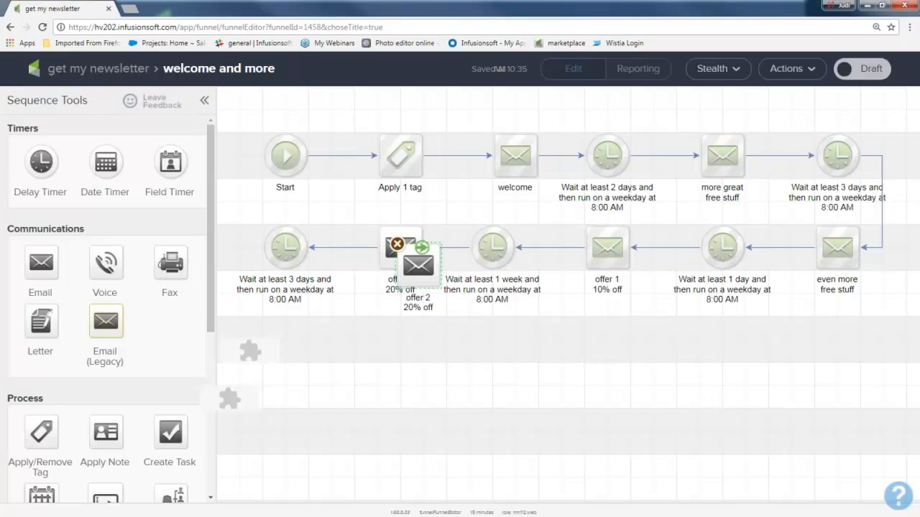
{"action": "left_click_drag", "start_coordinate": [408, 262], "coordinate": [308, 338]}
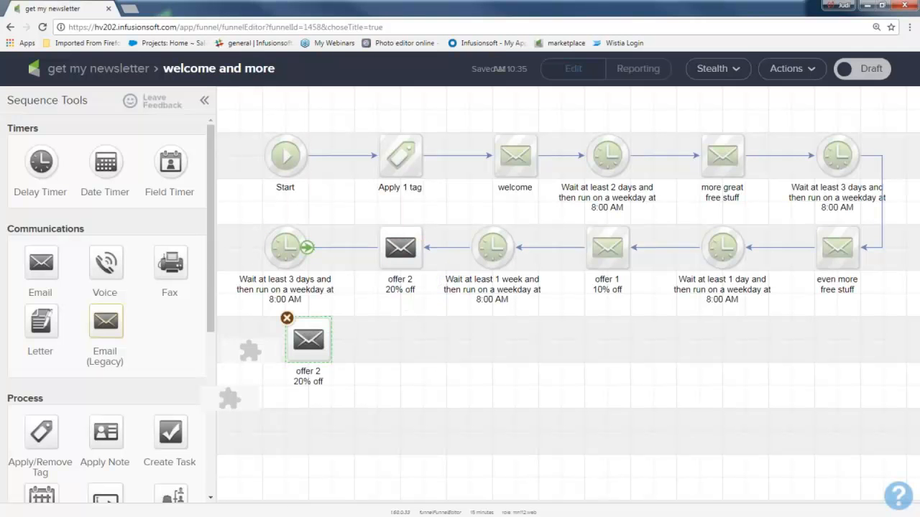
{"action": "left_click_drag", "start_coordinate": [305, 249], "coordinate": [320, 352]}
Step: Rename the copied email below the last delay timer as "3rd offer 40% off"
{"action": "double_click", "coordinate": [311, 373]}
{"action": "key", "text": "BackSpace"}
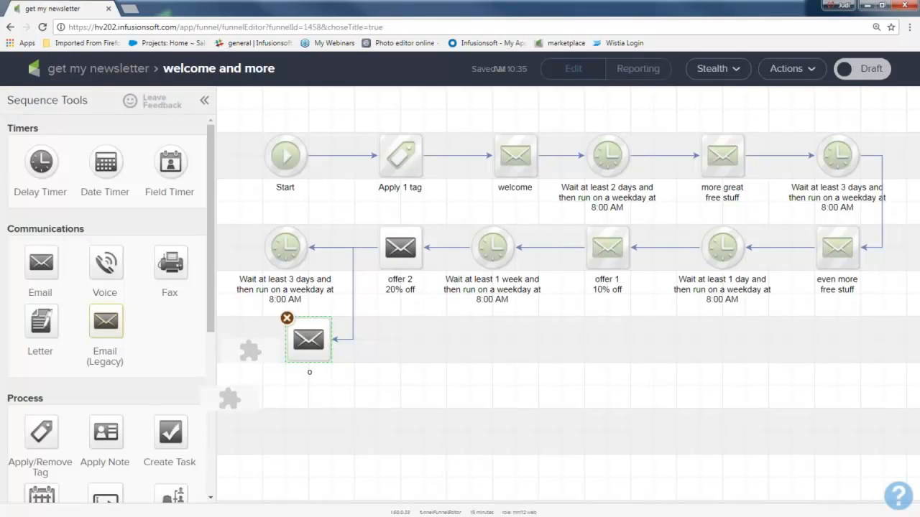
{"action": "type", "text": "3rd offer"}
{"action": "key", "text": "Return"}
{"action": "type", "text": "40% off"}
{"action": "left_click", "coordinate": [413, 338]}
Step: Open the "offer 2 20% off" email, mark it as Ready and return to the sequence
{"action": "double_click", "coordinate": [400, 247]}
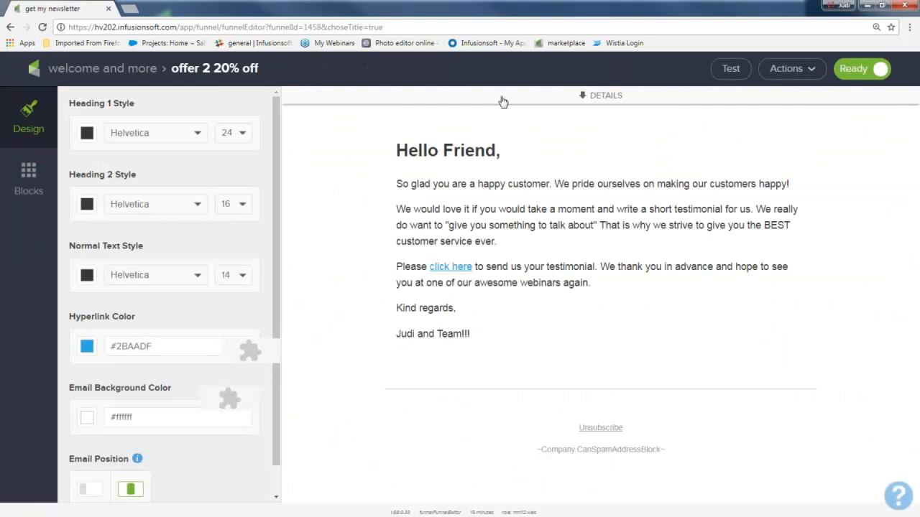
{"action": "left_click", "coordinate": [143, 70]}
{"action": "left_click_drag", "start_coordinate": [265, 299], "coordinate": [358, 400]}
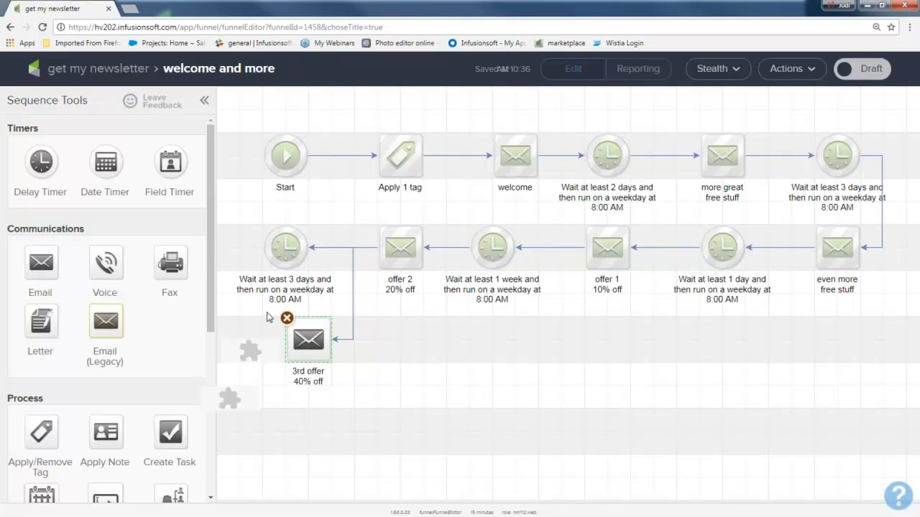
{"action": "left_click_drag", "start_coordinate": [266, 309], "coordinate": [348, 393]}
{"action": "left_click_drag", "start_coordinate": [259, 125], "coordinate": [919, 428]}
Step: Mark the "welcome and more" sequence as Ready and return to the "get my newsletter" campaign
{"action": "left_click", "coordinate": [861, 74]}
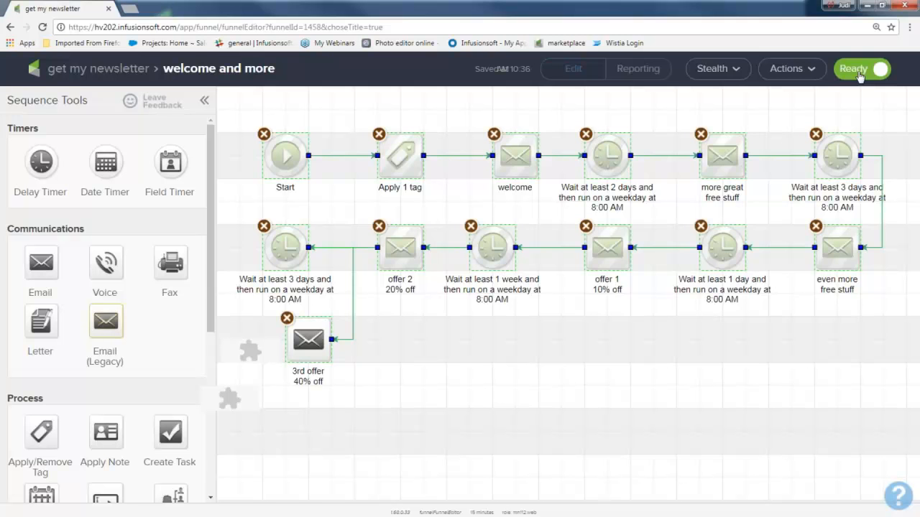
{"action": "left_click", "coordinate": [77, 75]}
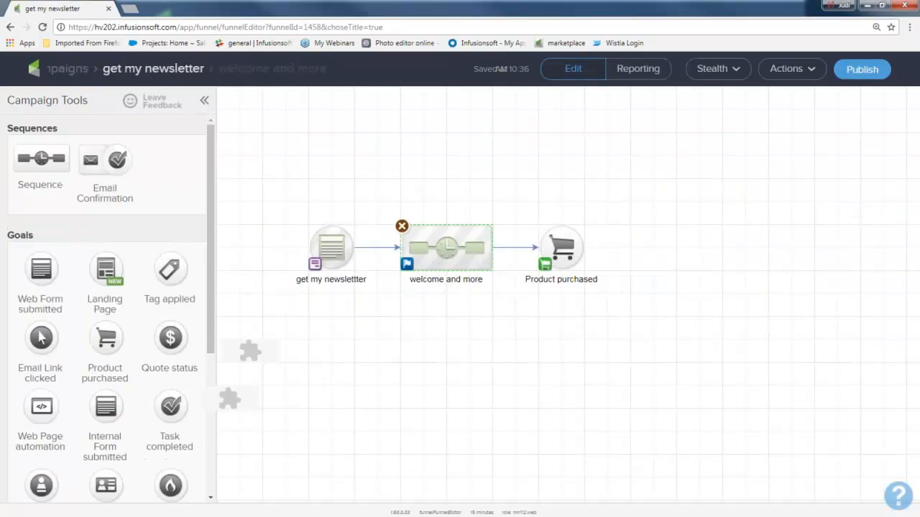
{"action": "left_click_drag", "start_coordinate": [283, 211], "coordinate": [370, 316]}
{"action": "left_click_drag", "start_coordinate": [386, 204], "coordinate": [508, 317]}
Step: Configure the "Product purchased" goal to trigger on Any Purchase and save it
{"action": "mouse_move", "coordinate": [583, 248]}
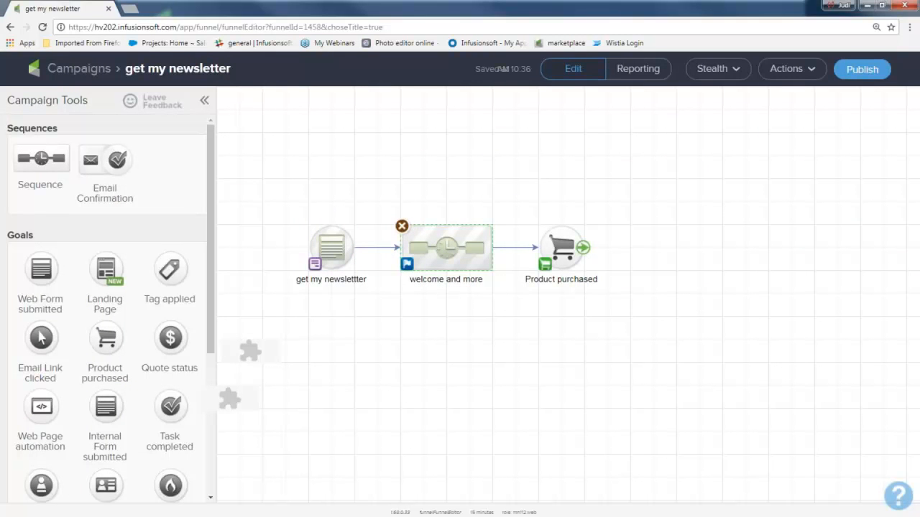
{"action": "double_click", "coordinate": [560, 248]}
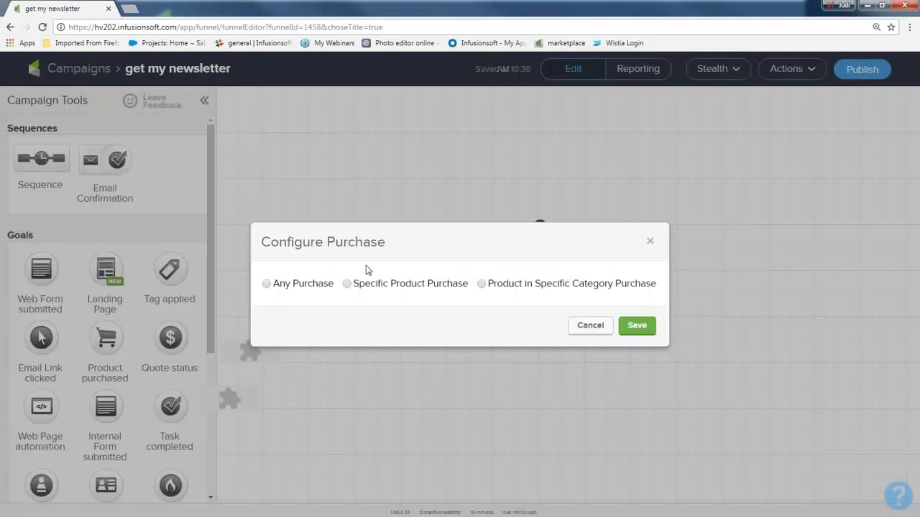
{"action": "left_click", "coordinate": [266, 284]}
{"action": "left_click", "coordinate": [636, 327]}
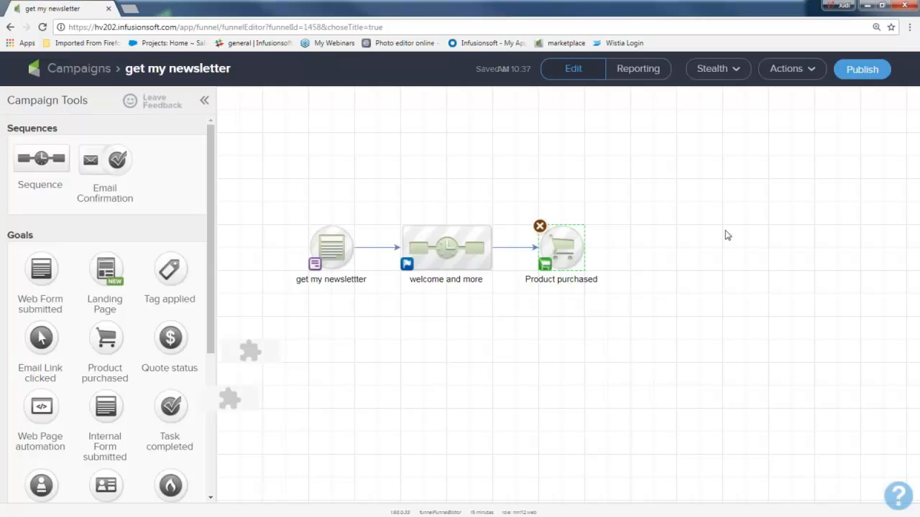
Step: Review the campaign checklist and publish the "get my newsletter" campaign
{"action": "left_click", "coordinate": [868, 71]}
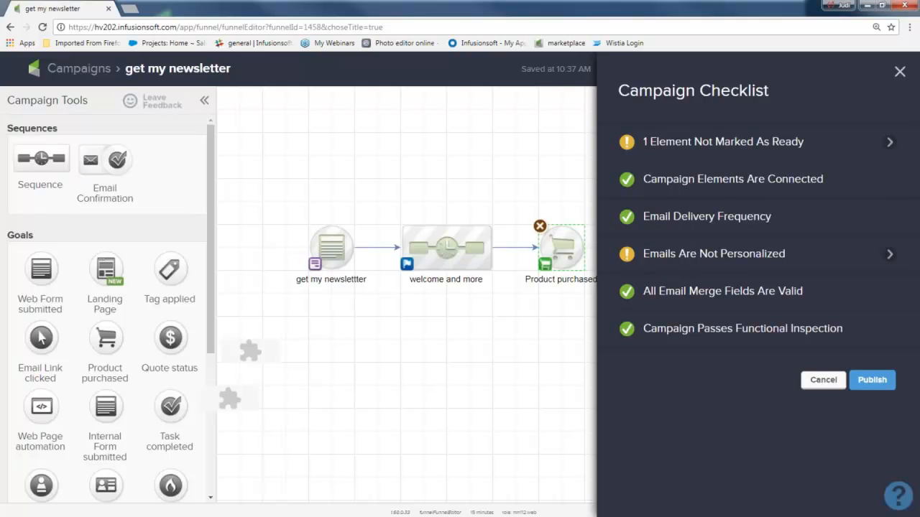
{"action": "mouse_move", "coordinate": [696, 147]}
{"action": "mouse_move", "coordinate": [741, 259]}
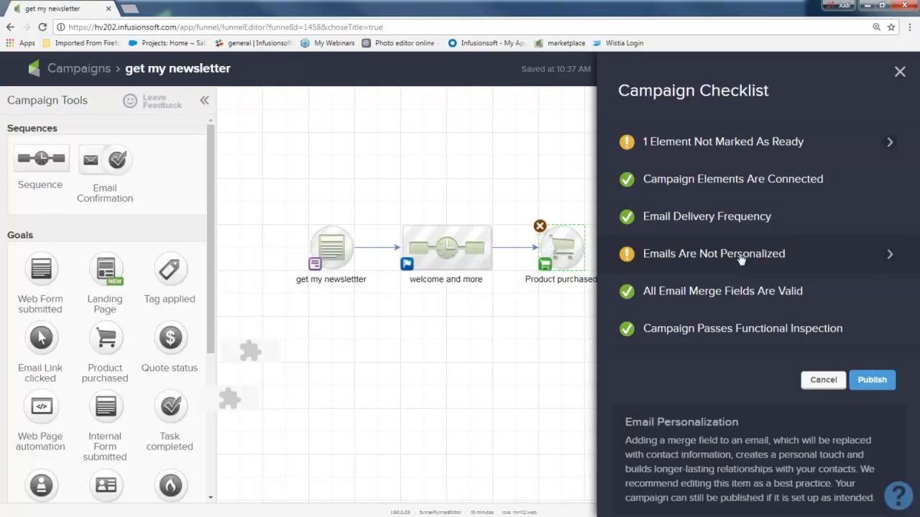
{"action": "left_click_drag", "start_coordinate": [851, 328], "coordinate": [749, 338]}
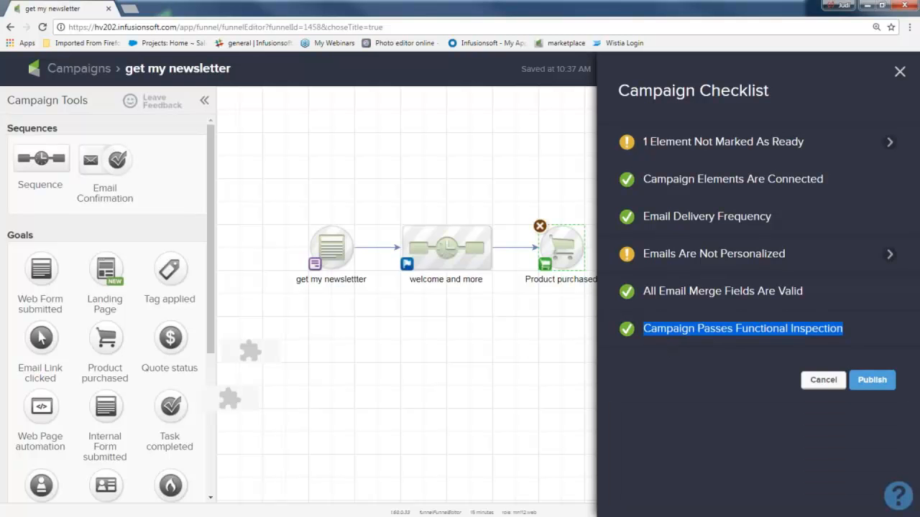
{"action": "left_click", "coordinate": [873, 381]}
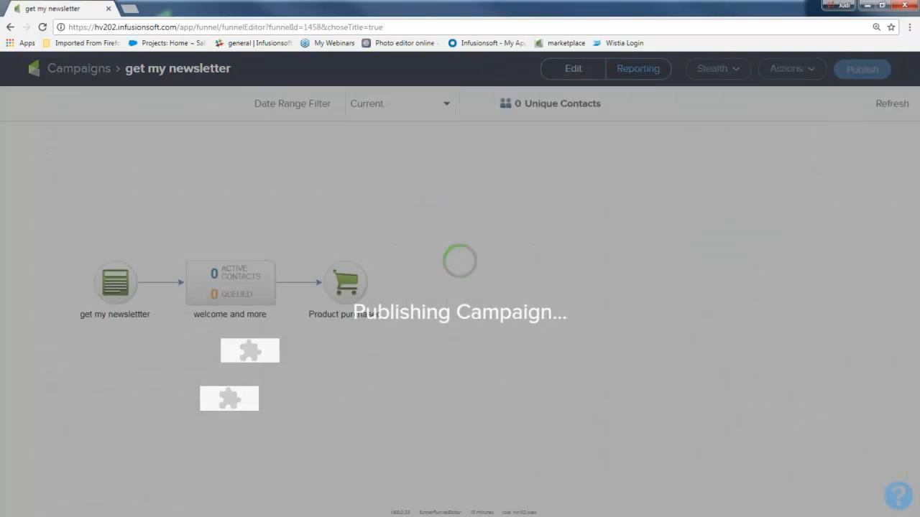
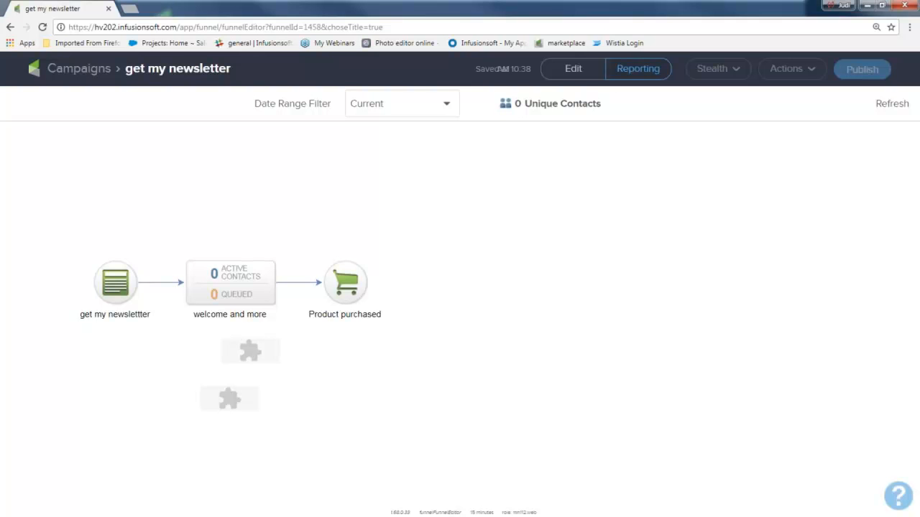
Step: Open the "get my newslettter" web form in the campaign and load its hosted version through the Pretty URL
{"action": "left_click", "coordinate": [576, 76]}
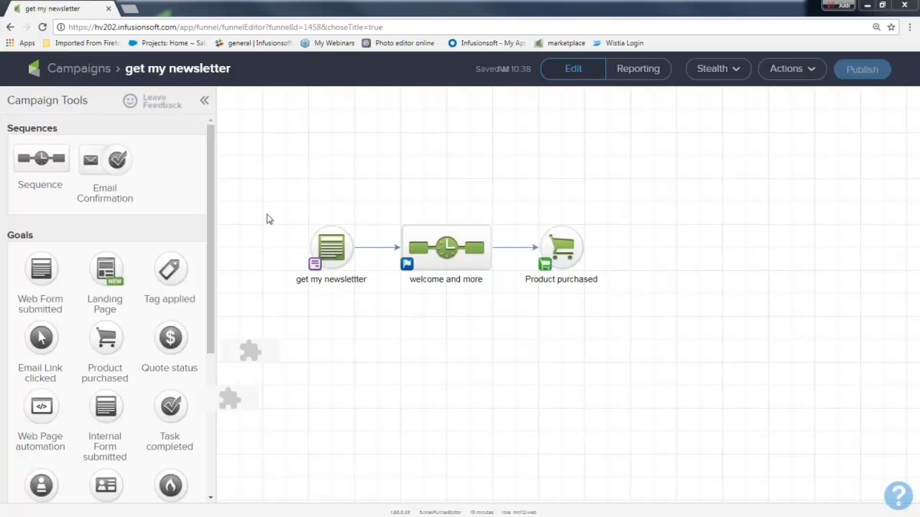
{"action": "double_click", "coordinate": [332, 250]}
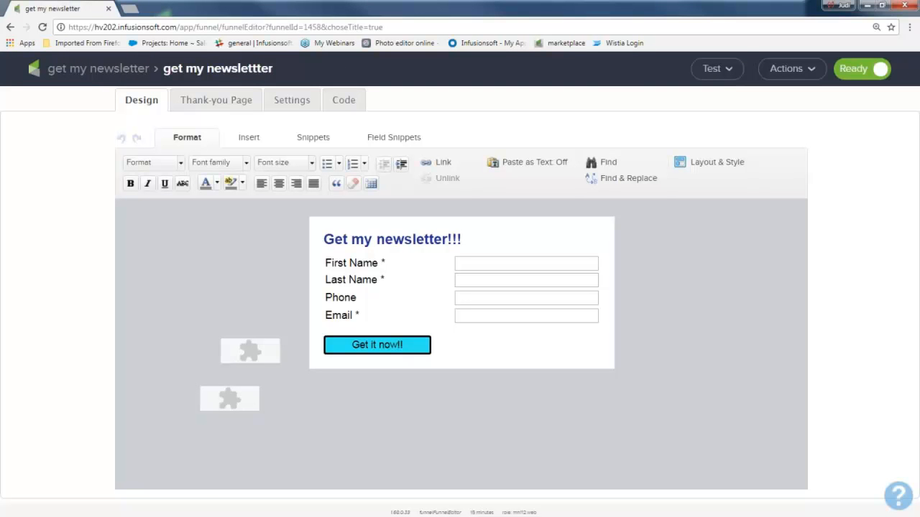
{"action": "left_click", "coordinate": [726, 69]}
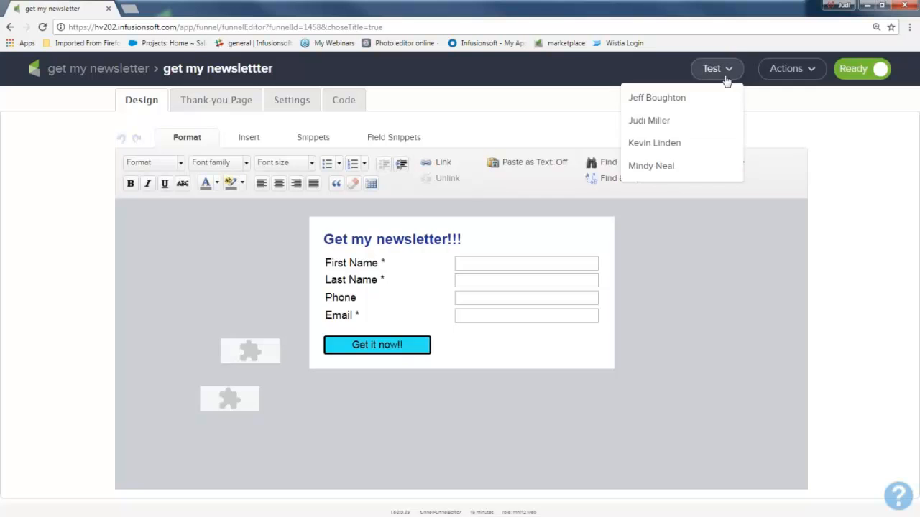
{"action": "left_click", "coordinate": [344, 100]}
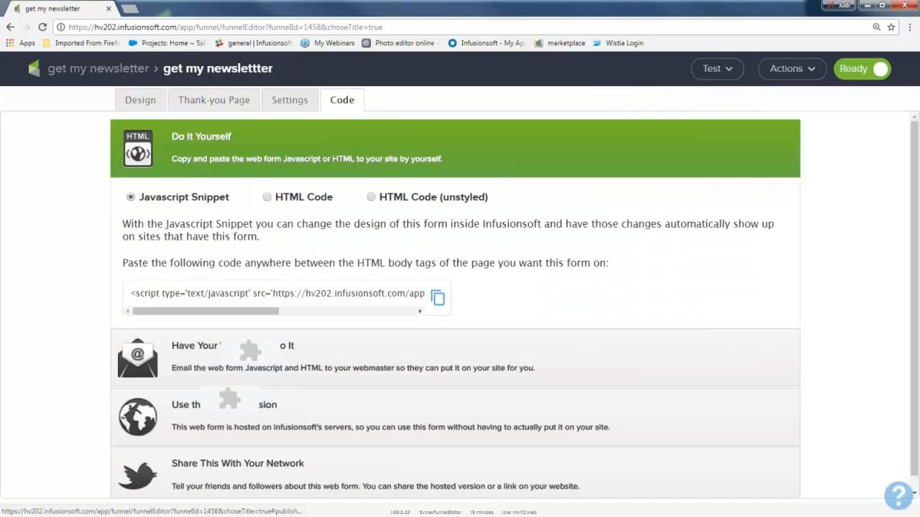
{"action": "left_click", "coordinate": [188, 409]}
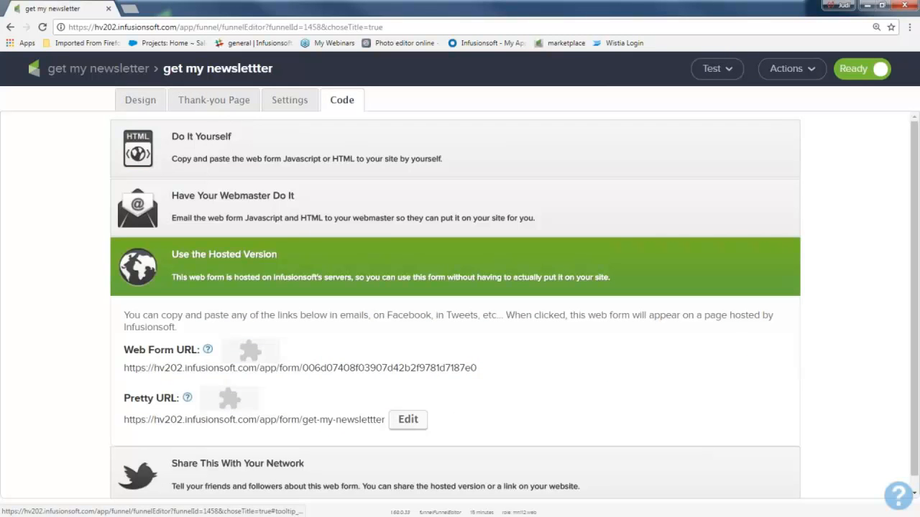
{"action": "left_click", "coordinate": [172, 423]}
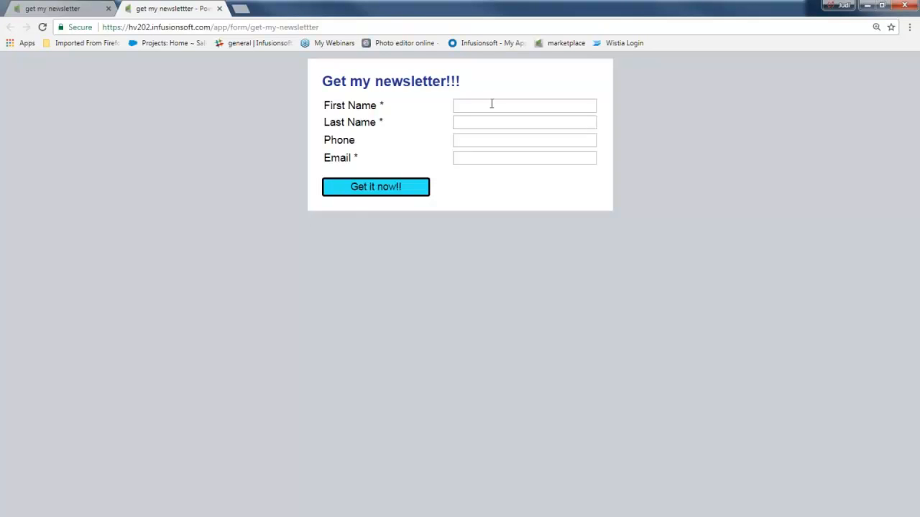
Step: Enter the contact's first name, last name and phone number in the hosted newsletter form
{"action": "left_click", "coordinate": [488, 106]}
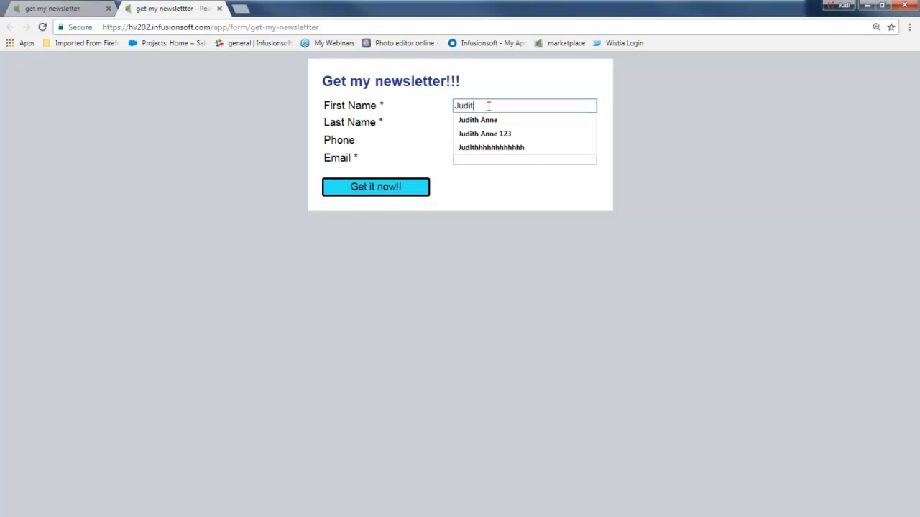
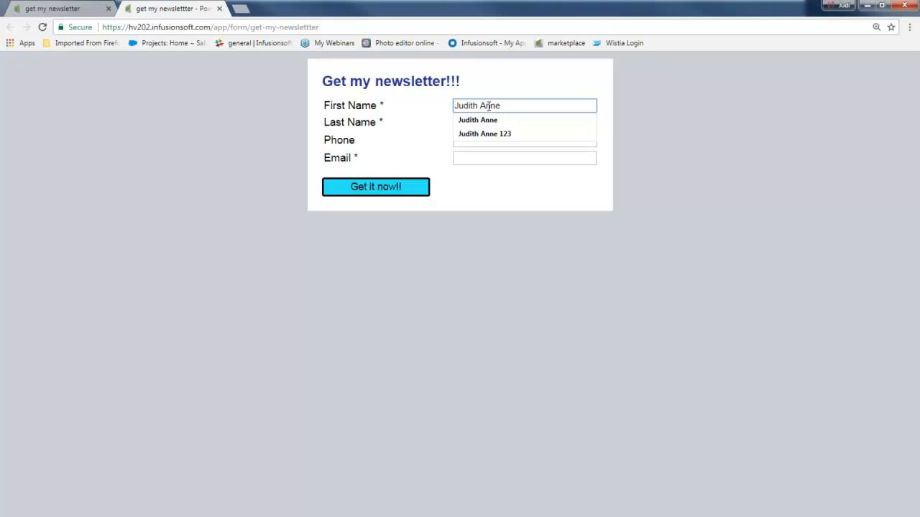
{"action": "key", "text": "Tab"}
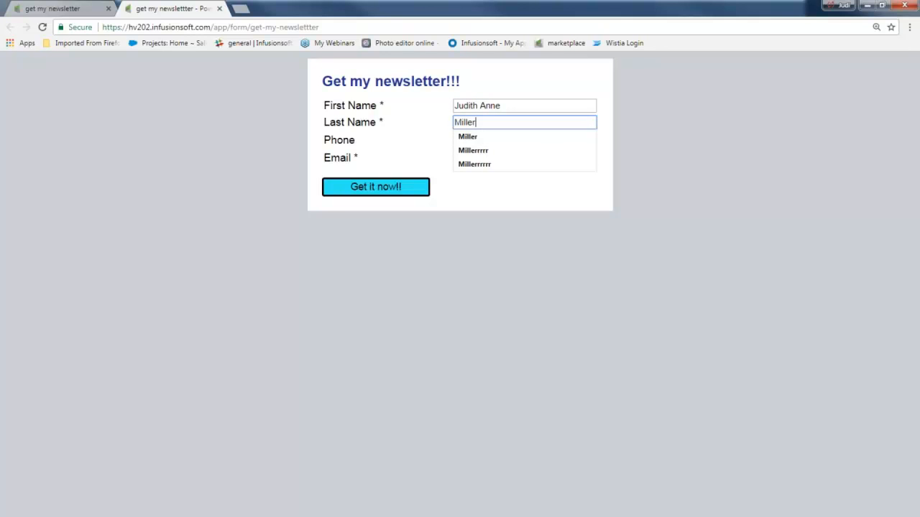
{"action": "left_click", "coordinate": [430, 145]}
{"action": "left_click", "coordinate": [490, 142]}
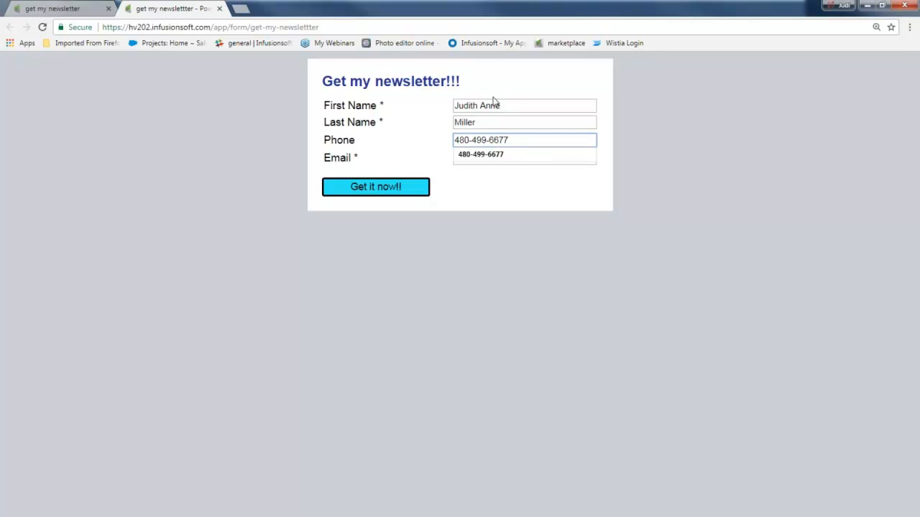
Step: Add extra letters to the end of the first name, fill in the contact's e-mail and submit the newsletter form
{"action": "left_click", "coordinate": [501, 106]}
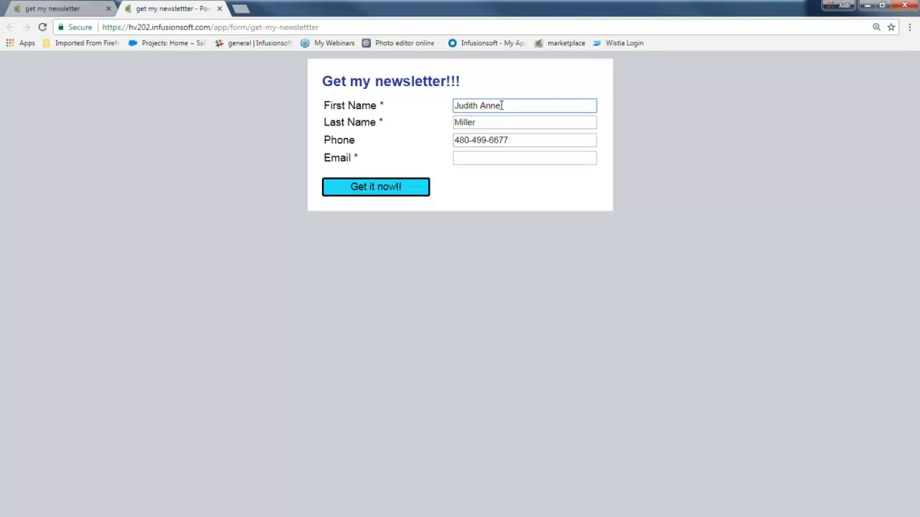
{"action": "type", "text": "eeee"}
{"action": "left_click", "coordinate": [524, 158]}
{"action": "type", "text": "hey"}
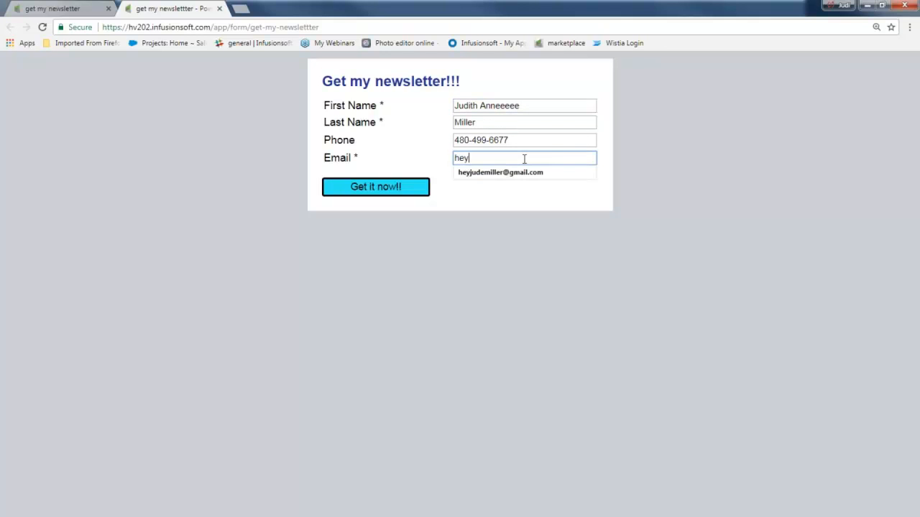
{"action": "left_click", "coordinate": [524, 172]}
{"action": "left_click", "coordinate": [360, 189]}
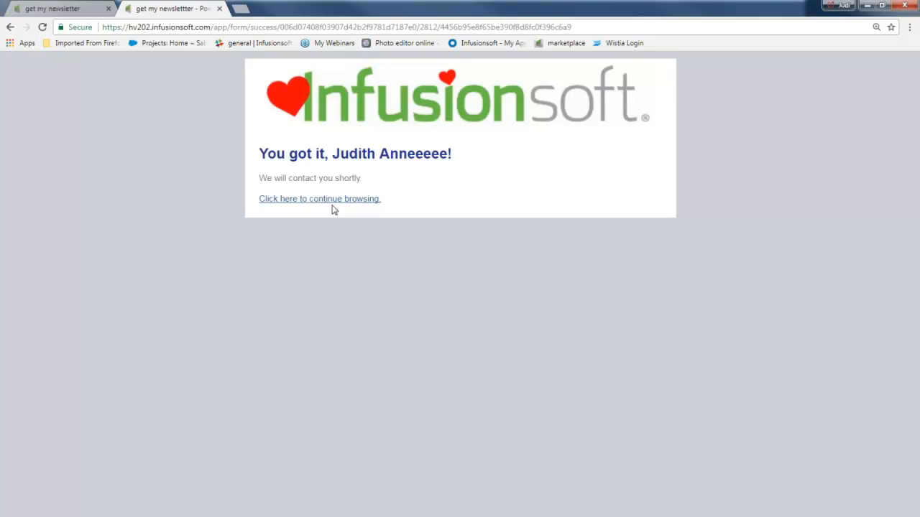
{"action": "left_click_drag", "start_coordinate": [333, 154], "coordinate": [449, 154]}
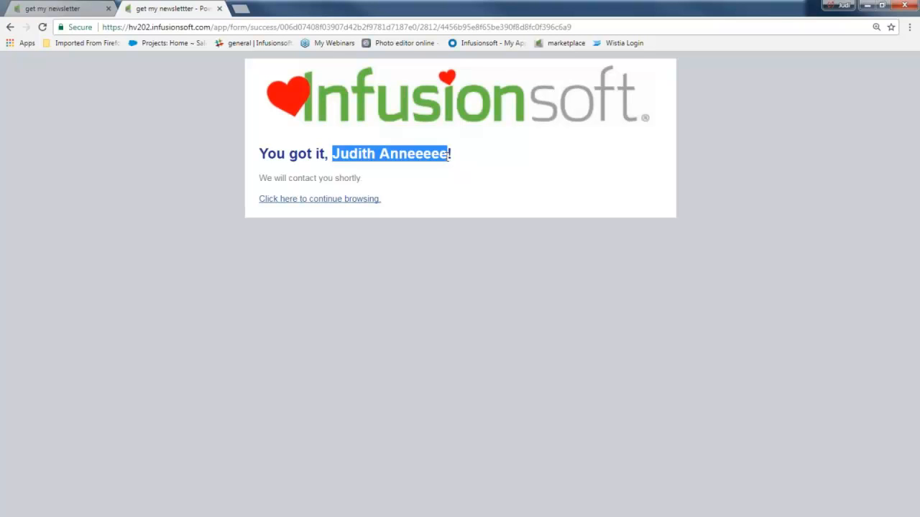
Step: Open the active contacts of the "get my newsletter" campaign and the test contact's record
{"action": "left_click", "coordinate": [54, 10]}
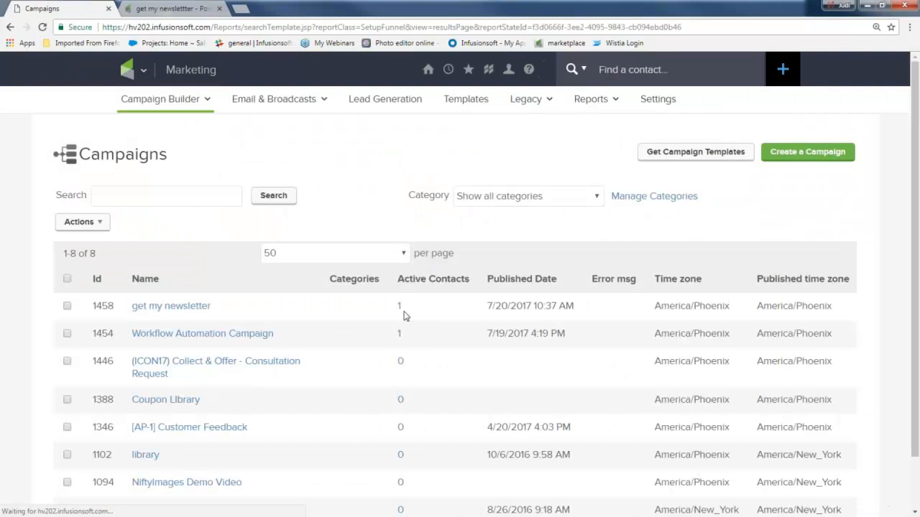
{"action": "left_click", "coordinate": [399, 310]}
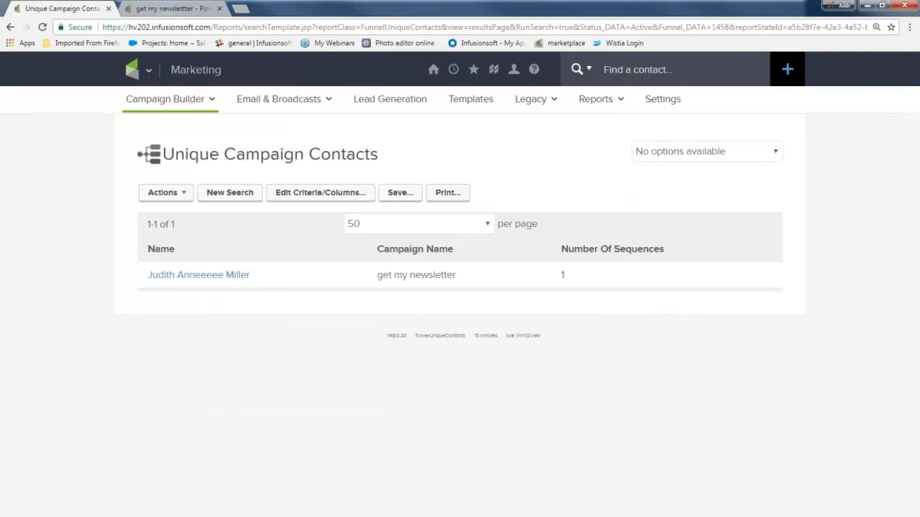
{"action": "left_click", "coordinate": [232, 278]}
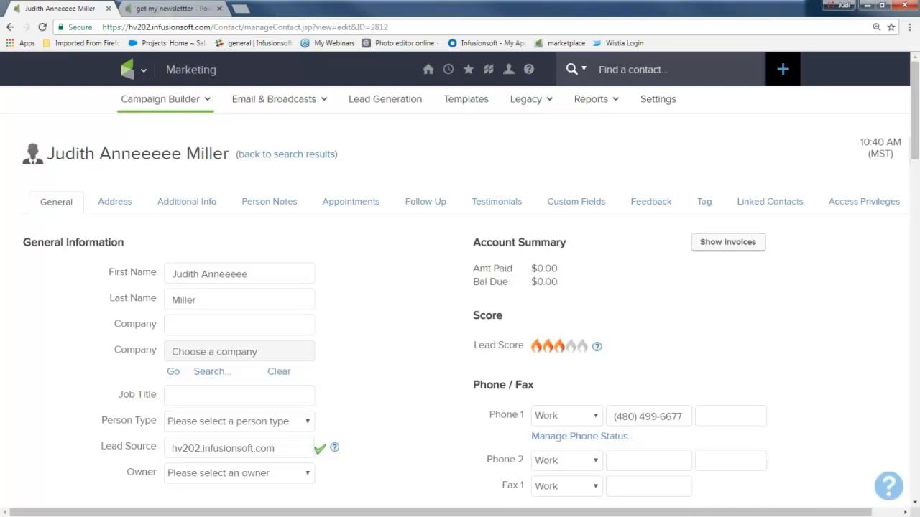
Step: Check the contact record's tags for the "New nl sign up" tag and its application date
{"action": "scroll", "coordinate": [396, 341], "scroll_direction": "down", "scroll_amount": 6}
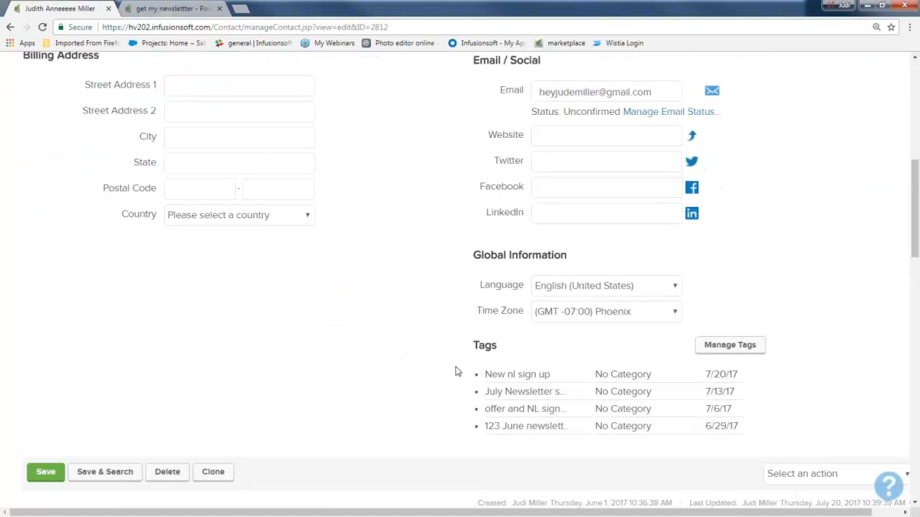
{"action": "left_click_drag", "start_coordinate": [486, 379], "coordinate": [560, 377]}
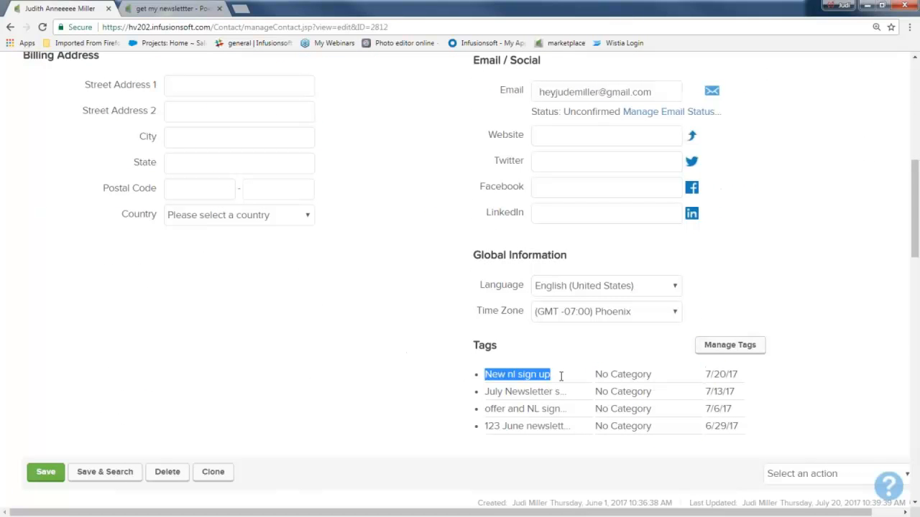
{"action": "left_click_drag", "start_coordinate": [703, 374], "coordinate": [756, 383]}
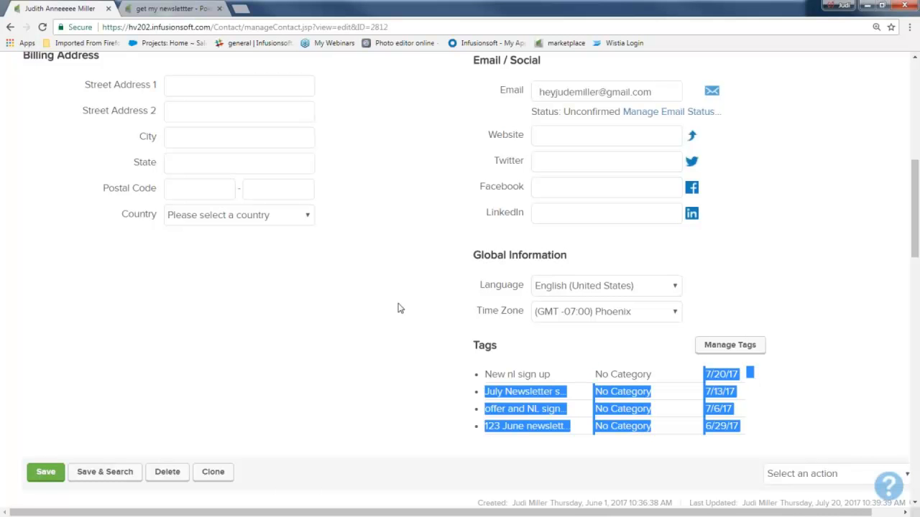
Step: Review the contact's active sequences and recent campaign history, checking the form submission, applied tag and "welcome" email with their times
{"action": "scroll", "coordinate": [247, 312], "scroll_direction": "down", "scroll_amount": 3}
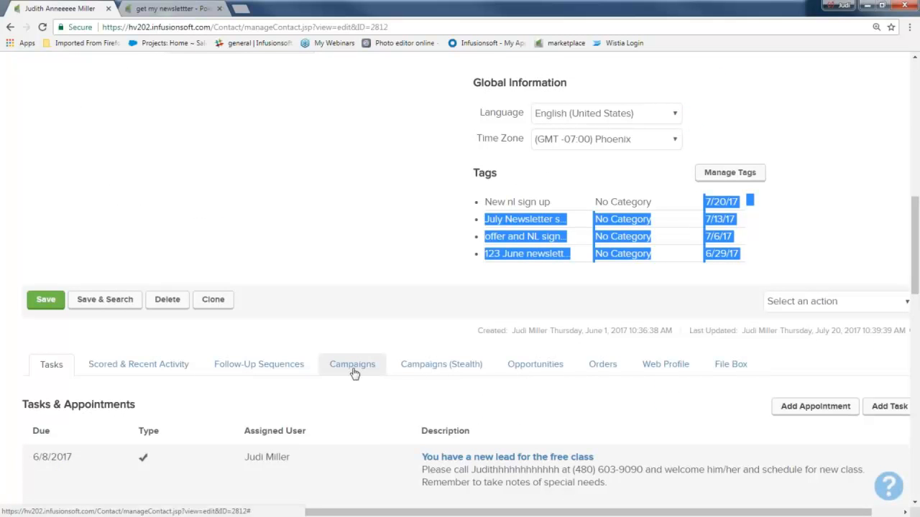
{"action": "left_click", "coordinate": [352, 367]}
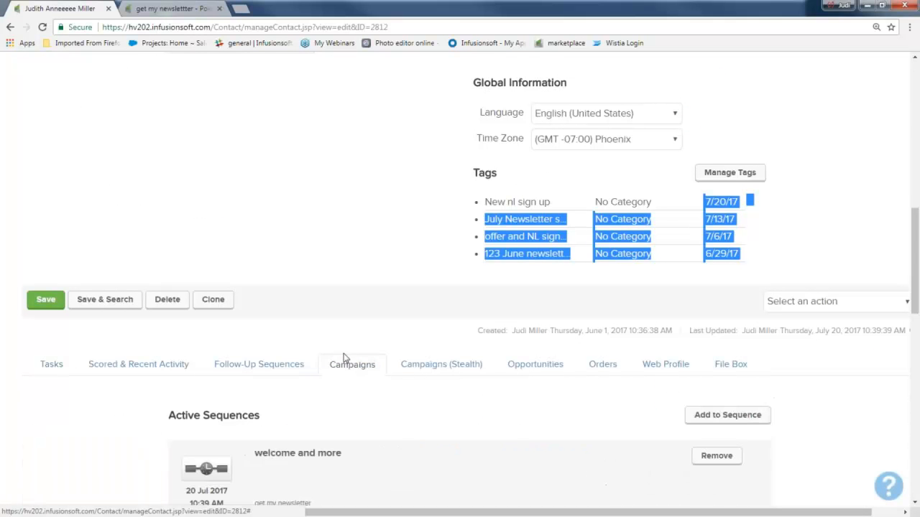
{"action": "scroll", "coordinate": [352, 367], "scroll_direction": "down", "scroll_amount": 1}
{"action": "scroll", "coordinate": [168, 328], "scroll_direction": "down", "scroll_amount": 3}
{"action": "left_click_drag", "start_coordinate": [168, 327], "coordinate": [306, 335]}
{"action": "scroll", "coordinate": [304, 345], "scroll_direction": "down", "scroll_amount": 2}
{"action": "left_click_drag", "start_coordinate": [250, 399], "coordinate": [350, 407]}
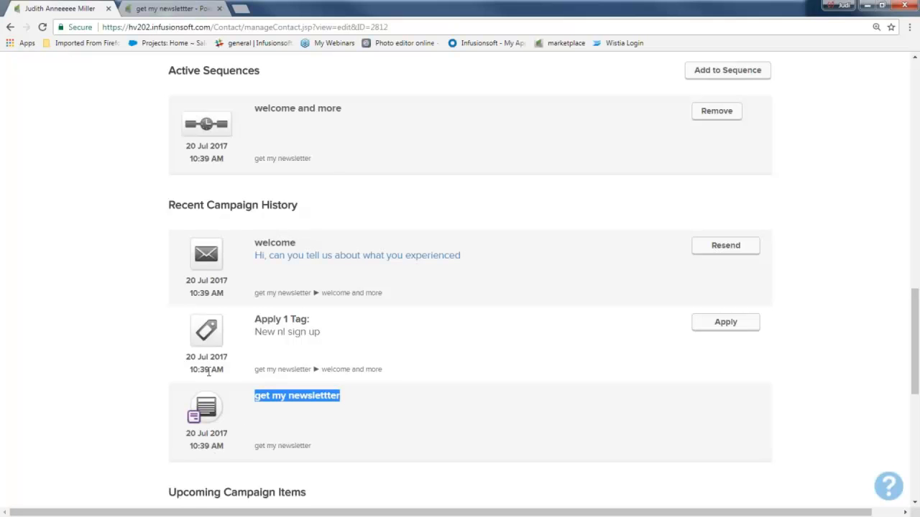
{"action": "left_click_drag", "start_coordinate": [190, 371], "coordinate": [228, 373]}
{"action": "left_click_drag", "start_coordinate": [252, 320], "coordinate": [332, 331]}
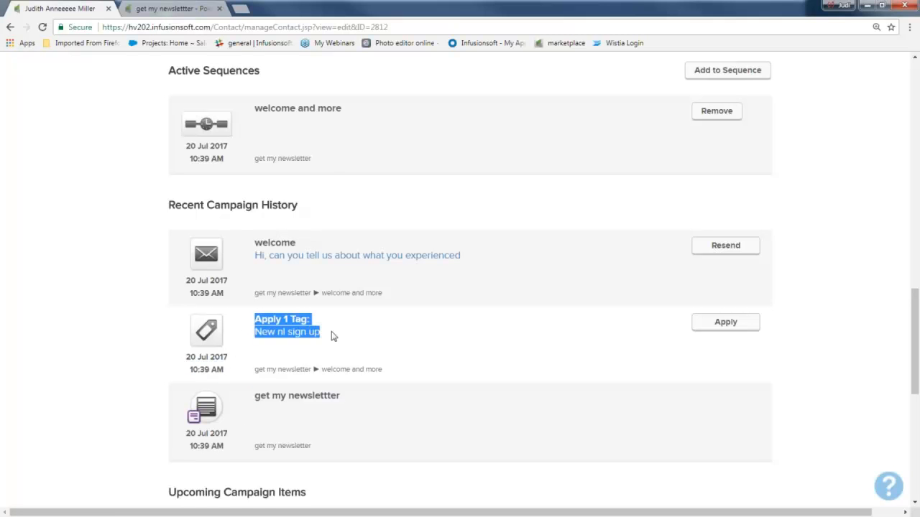
{"action": "left_click_drag", "start_coordinate": [184, 282], "coordinate": [228, 296]}
{"action": "left_click", "coordinate": [246, 249]}
{"action": "left_click_drag", "start_coordinate": [246, 249], "coordinate": [457, 256]}
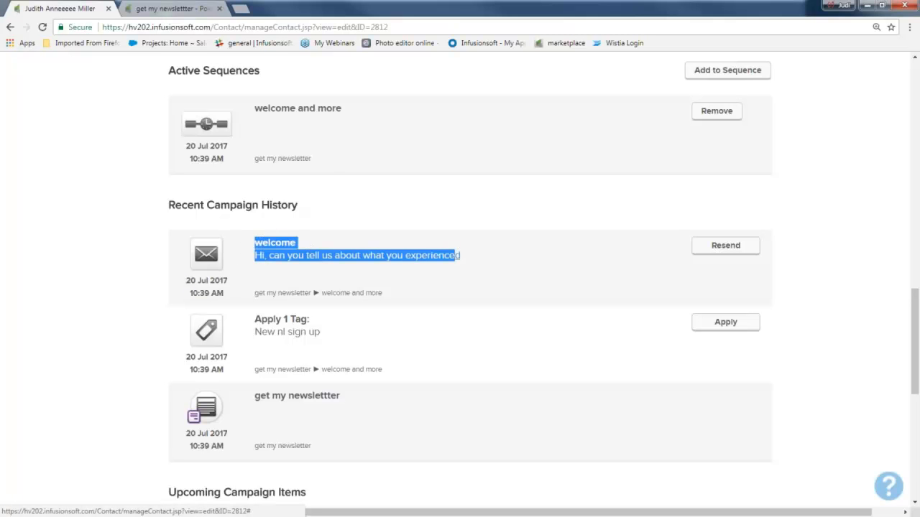
Step: Examine the contact's upcoming campaign items, from the free-content emails to both discount offers and the final timer
{"action": "scroll", "coordinate": [308, 278], "scroll_direction": "down", "scroll_amount": 2}
{"action": "scroll", "coordinate": [152, 156], "scroll_direction": "down", "scroll_amount": 4}
{"action": "left_click_drag", "start_coordinate": [154, 149], "coordinate": [302, 150]}
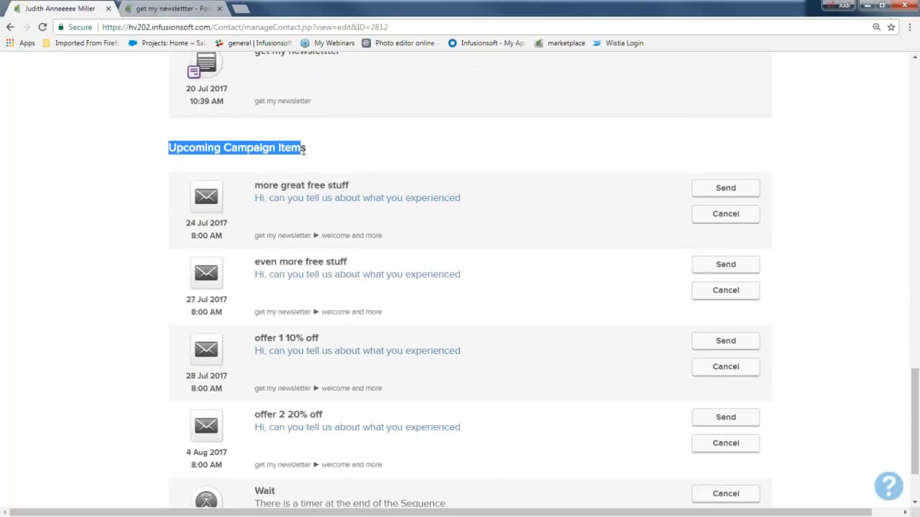
{"action": "left_click_drag", "start_coordinate": [254, 185], "coordinate": [345, 186]}
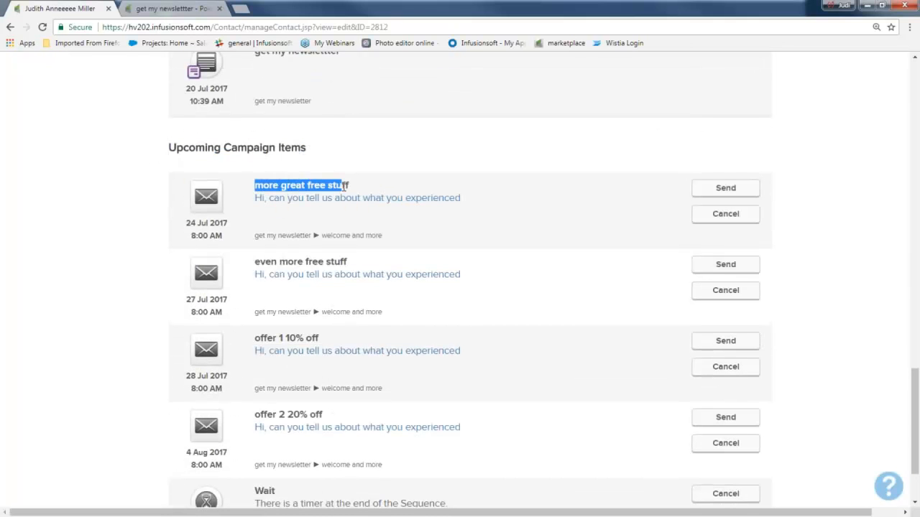
{"action": "left_click_drag", "start_coordinate": [254, 261], "coordinate": [353, 279]}
{"action": "left_click_drag", "start_coordinate": [260, 337], "coordinate": [331, 343]}
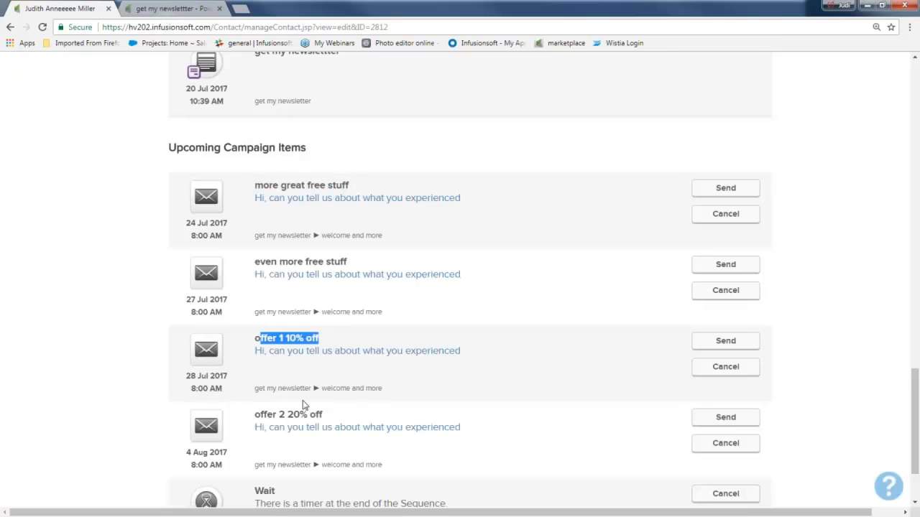
{"action": "left_click_drag", "start_coordinate": [254, 415], "coordinate": [343, 429]}
{"action": "scroll", "coordinate": [343, 429], "scroll_direction": "down", "scroll_amount": 3}
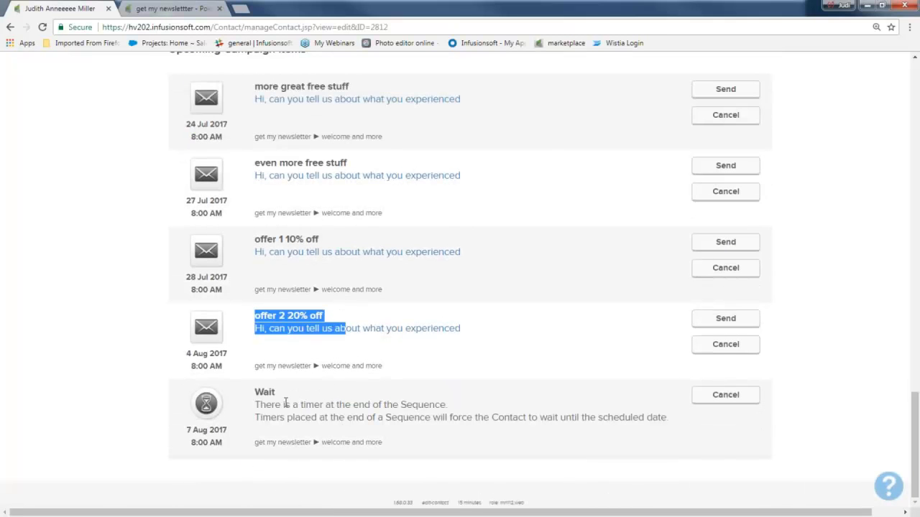
Step: Return to the campaign list and open the "welcome and more" sequence of the "get my newsletter" campaign
{"action": "scroll", "coordinate": [324, 405], "scroll_direction": "up", "scroll_amount": 15}
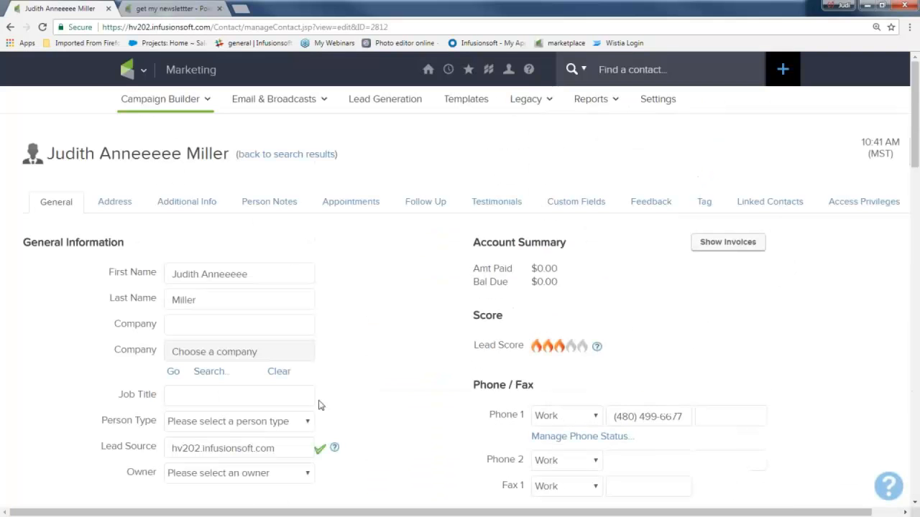
{"action": "mouse_move", "coordinate": [139, 77]}
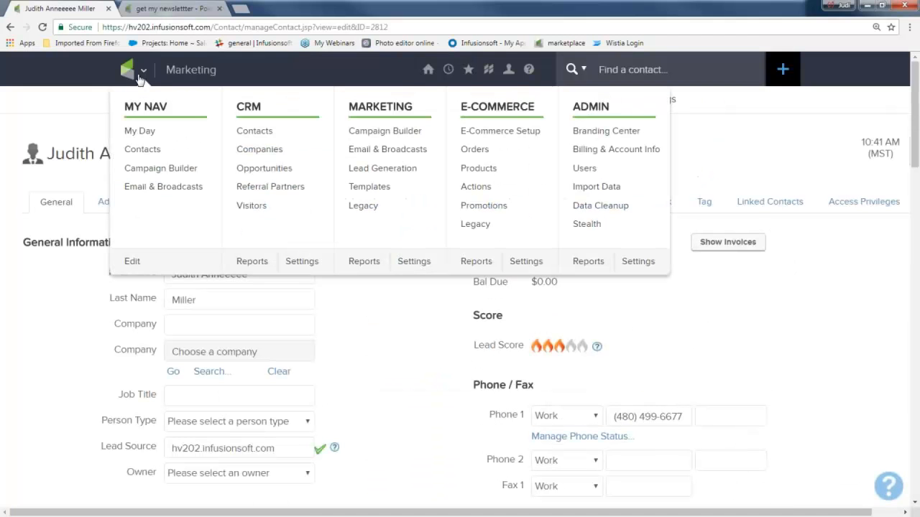
{"action": "left_click", "coordinate": [350, 138]}
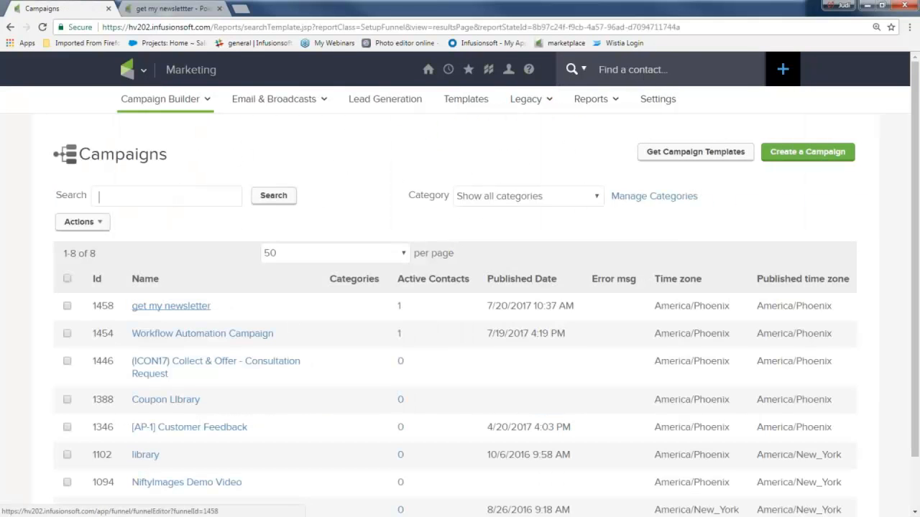
{"action": "left_click", "coordinate": [171, 305]}
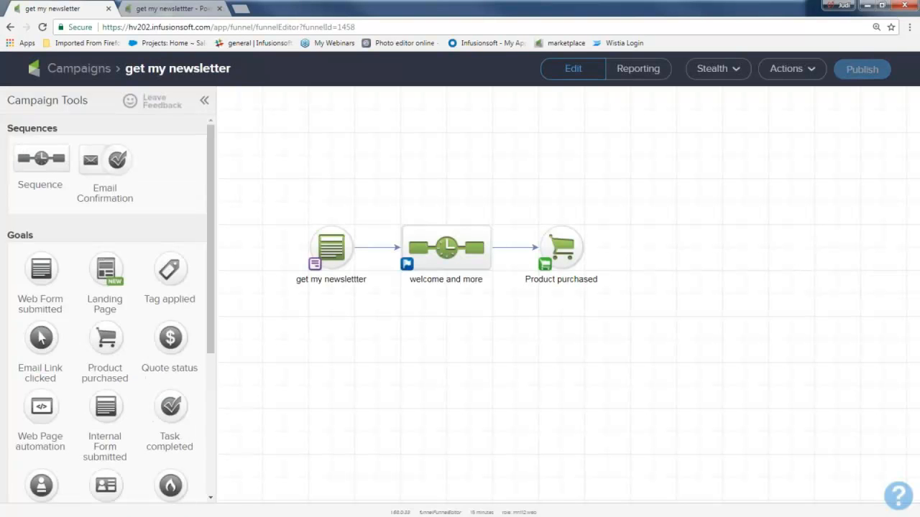
{"action": "double_click", "coordinate": [444, 260]}
Step: Review each element of the "welcome and more" sequence in order, from the applied tag and welcome email to the third offer
{"action": "left_click_drag", "start_coordinate": [357, 118], "coordinate": [435, 202]}
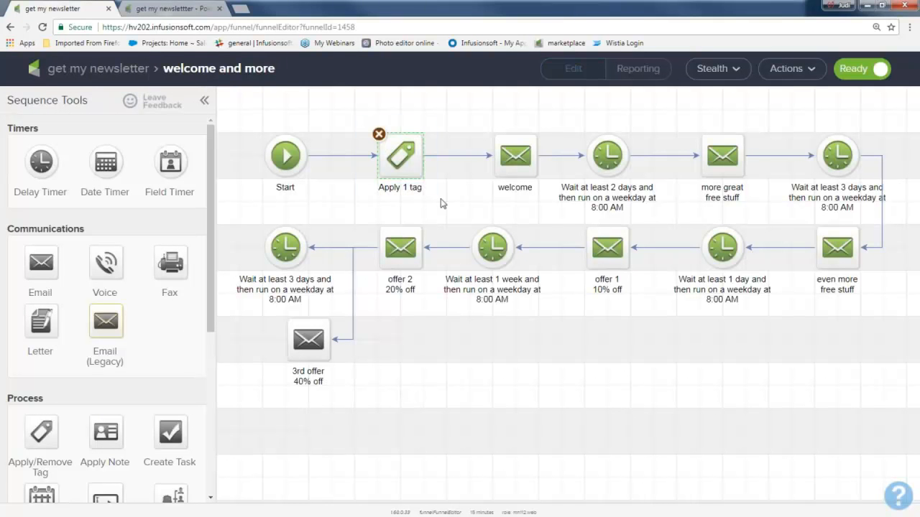
{"action": "left_click_drag", "start_coordinate": [471, 127], "coordinate": [524, 198]}
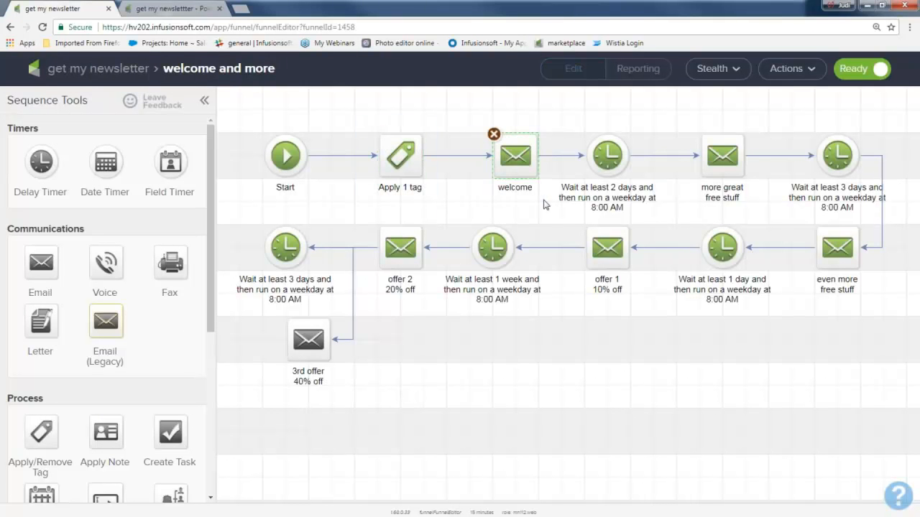
{"action": "left_click_drag", "start_coordinate": [577, 116], "coordinate": [639, 198]}
{"action": "left_click_drag", "start_coordinate": [684, 125], "coordinate": [753, 204]}
{"action": "left_click_drag", "start_coordinate": [796, 128], "coordinate": [862, 201]}
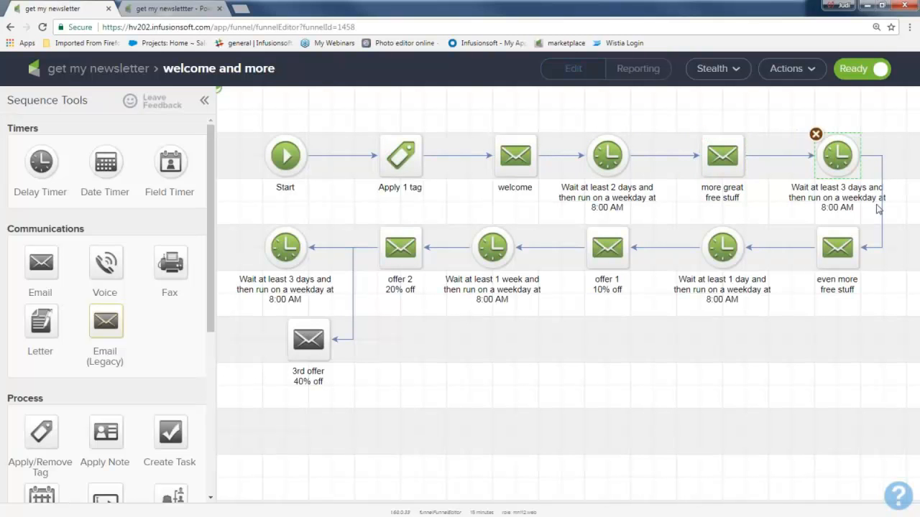
{"action": "left_click_drag", "start_coordinate": [803, 212], "coordinate": [879, 316]}
{"action": "left_click_drag", "start_coordinate": [569, 217], "coordinate": [648, 320]}
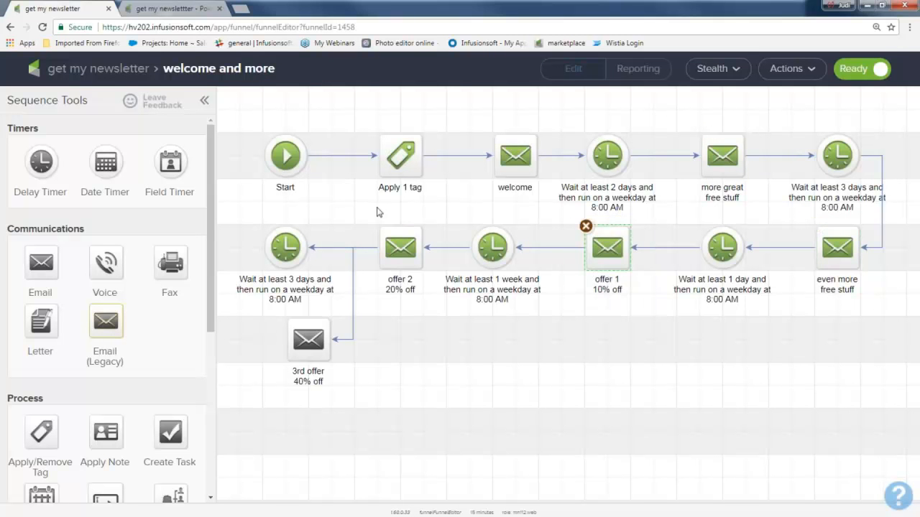
{"action": "left_click_drag", "start_coordinate": [368, 204], "coordinate": [440, 315]}
{"action": "left_click_drag", "start_coordinate": [280, 300], "coordinate": [323, 371]}
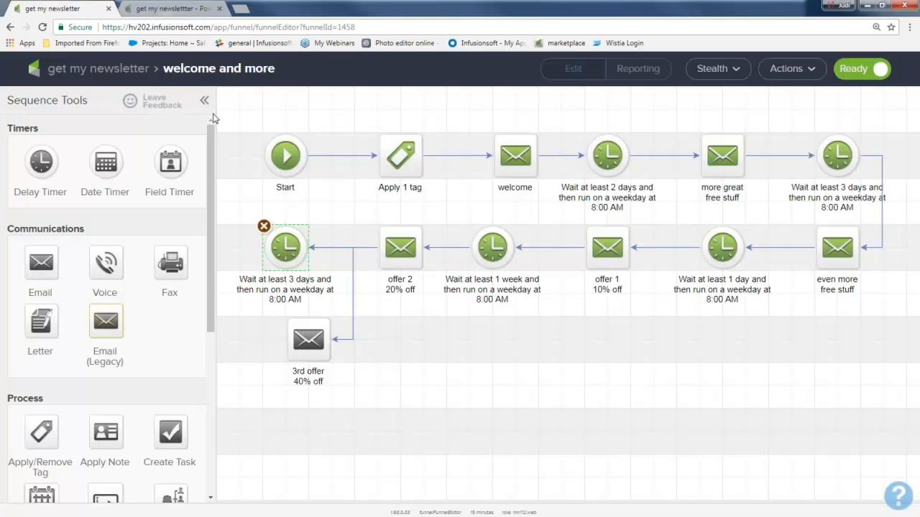
Step: Return to the campaign overview and move the whole flow up and to the left on the canvas
{"action": "left_click", "coordinate": [86, 69]}
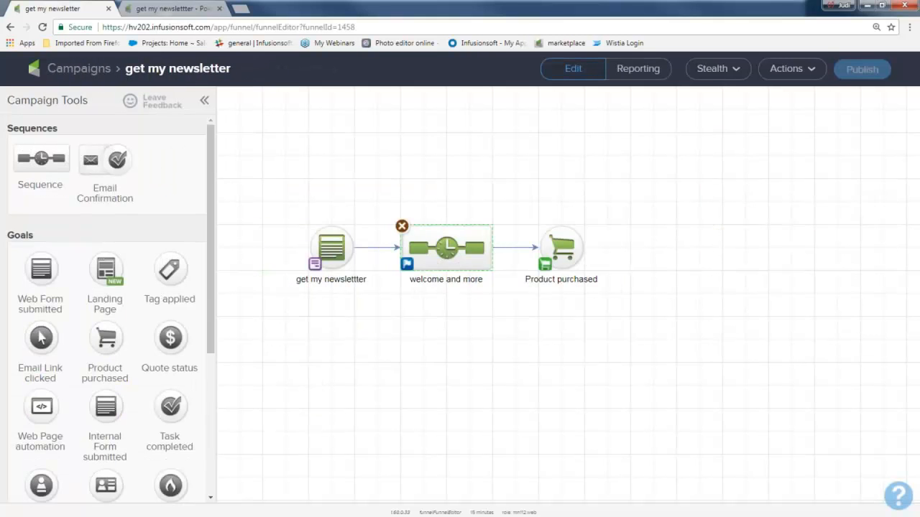
{"action": "left_click_drag", "start_coordinate": [371, 191], "coordinate": [509, 322]}
{"action": "key", "text": "ctrl+plus"}
{"action": "key", "text": "ctrl+plus"}
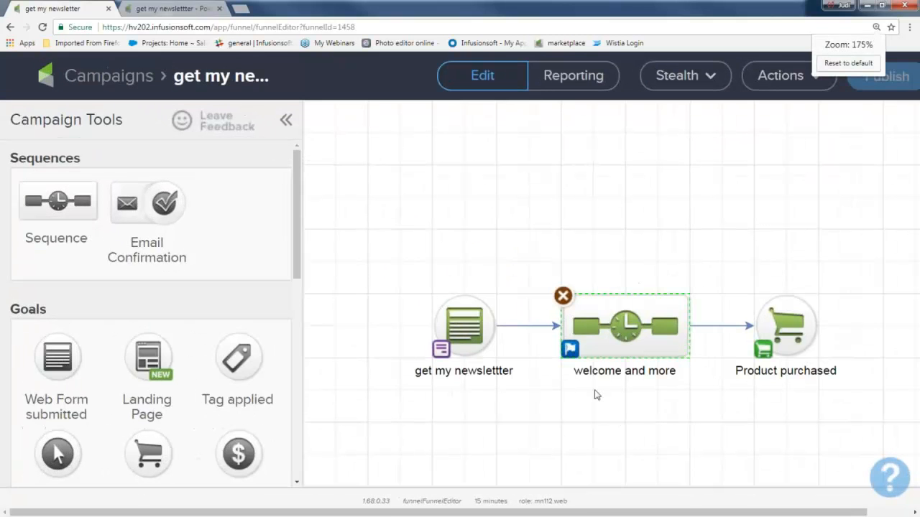
{"action": "left_click_drag", "start_coordinate": [369, 222], "coordinate": [862, 460]}
{"action": "left_click_drag", "start_coordinate": [633, 326], "coordinate": [569, 228]}
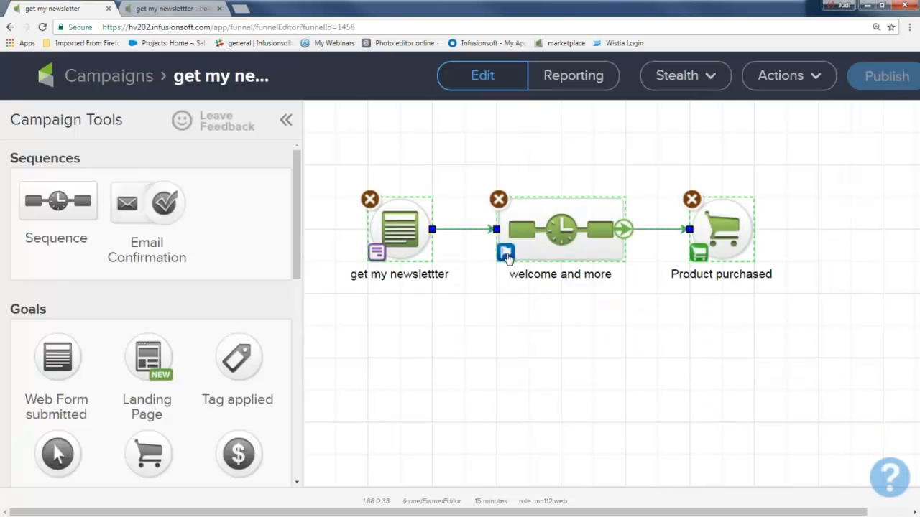
Step: Set the "welcome and more" sequence to stop immediately when a goal is achieved and save the setting
{"action": "left_click", "coordinate": [506, 254]}
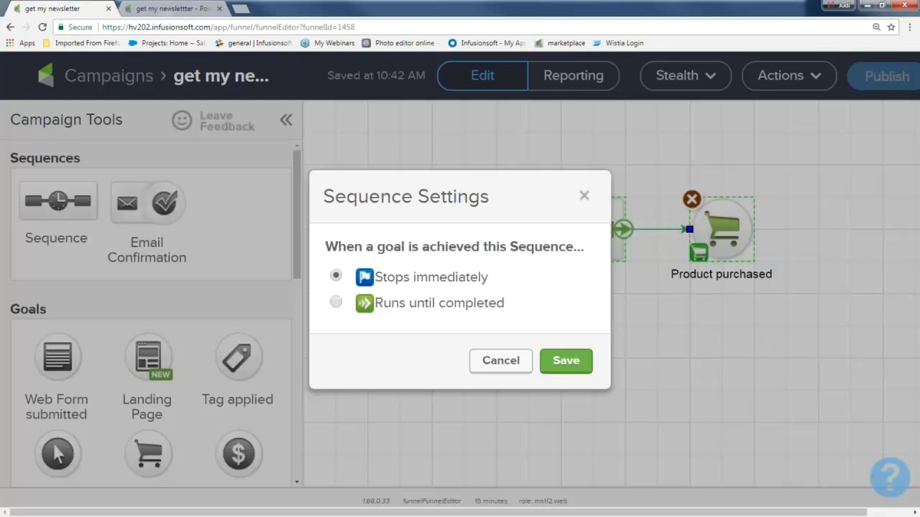
{"action": "left_click", "coordinate": [335, 303]}
{"action": "left_click", "coordinate": [335, 276]}
{"action": "left_click", "coordinate": [566, 360]}
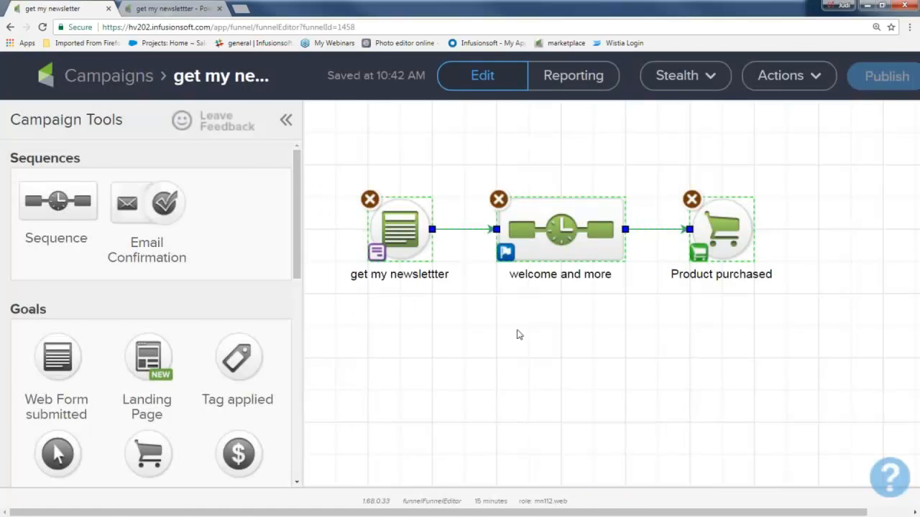
Step: Add a sequence after the "Product purchased" goal, connect them, and name the sequence "welcome and deliver product"
{"action": "key", "text": "ctrl+minus"}
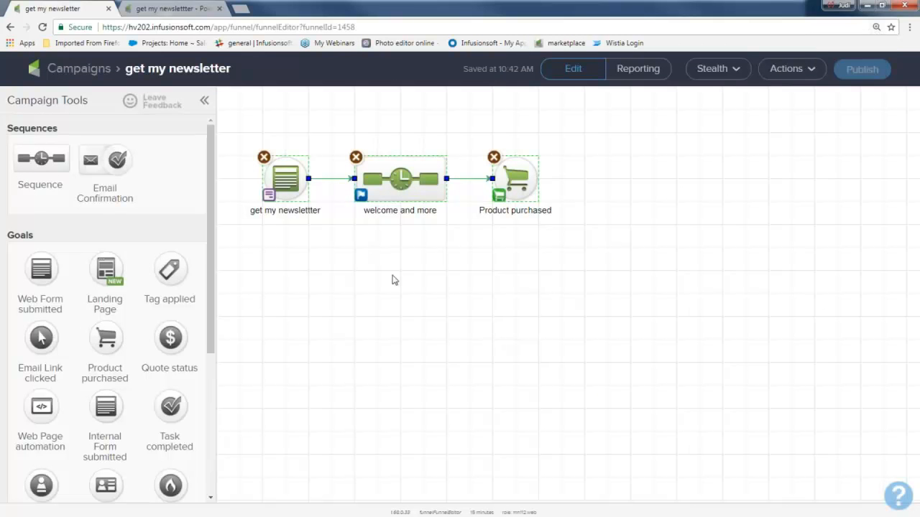
{"action": "left_click_drag", "start_coordinate": [475, 175], "coordinate": [567, 252]}
{"action": "left_click", "coordinate": [403, 402]}
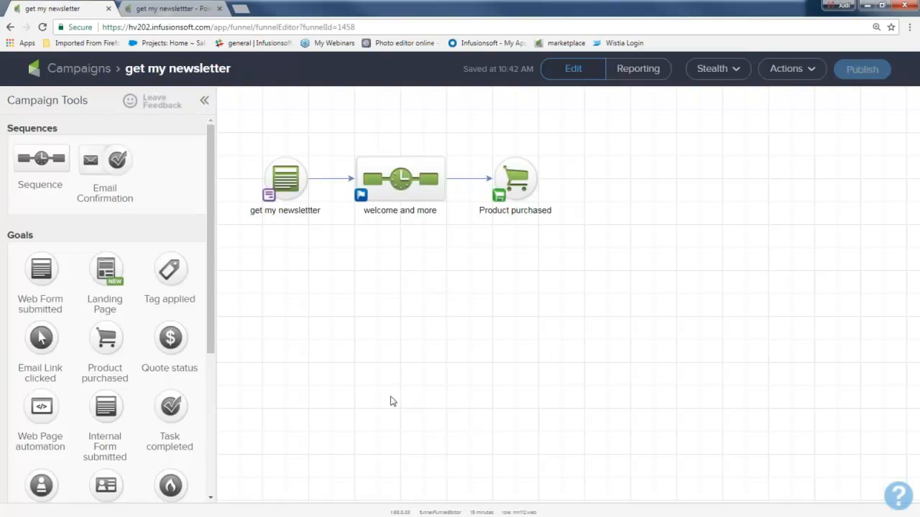
{"action": "left_click_drag", "start_coordinate": [52, 159], "coordinate": [600, 180]}
{"action": "left_click_drag", "start_coordinate": [546, 184], "coordinate": [625, 179]}
{"action": "type", "text": "welcome and deliver product"}
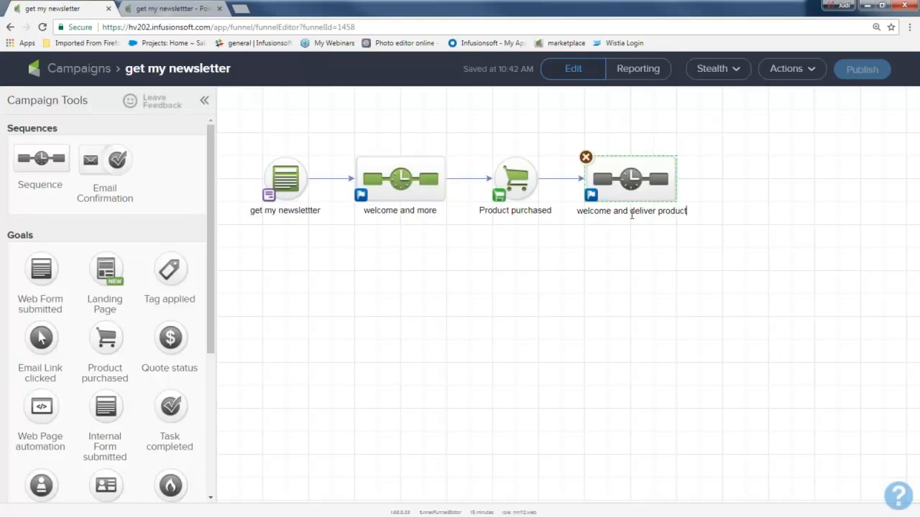
Step: Inside the "welcome and deliver product" sequence, add a delay timer after Start that waits at least 5 minutes
{"action": "double_click", "coordinate": [651, 170]}
{"action": "left_click_drag", "start_coordinate": [41, 162], "coordinate": [374, 173]}
{"action": "double_click", "coordinate": [372, 155]}
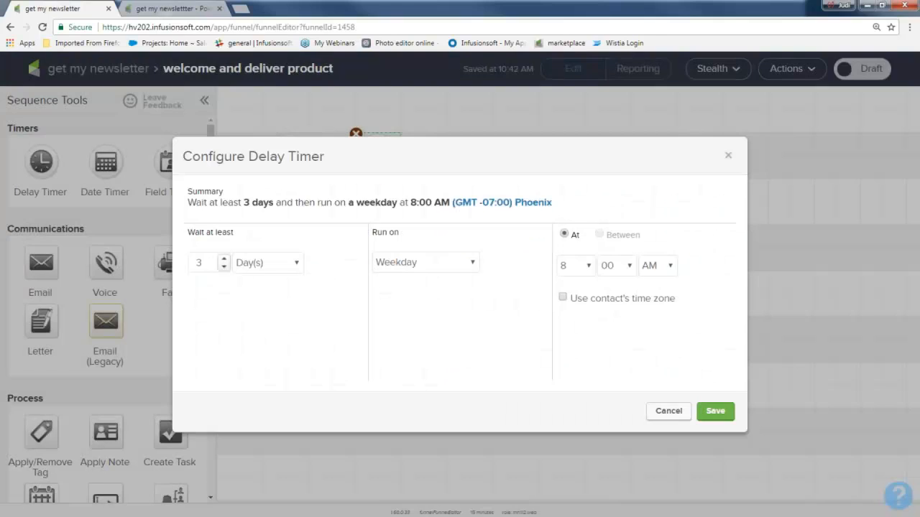
{"action": "left_click", "coordinate": [295, 263]}
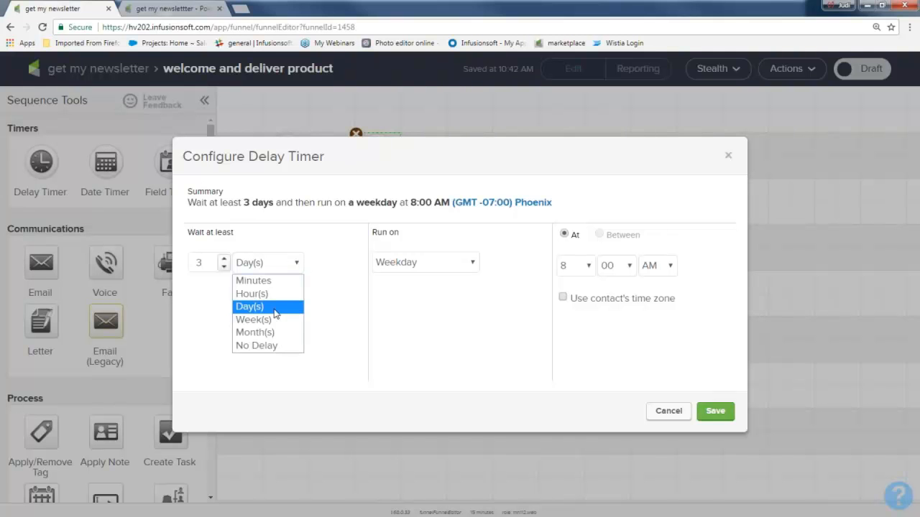
{"action": "left_click", "coordinate": [263, 280]}
{"action": "left_click", "coordinate": [223, 268]}
{"action": "left_click", "coordinate": [223, 269]}
{"action": "left_click", "coordinate": [223, 260]}
{"action": "type", "text": "5"}
{"action": "left_click", "coordinate": [722, 412]}
Step: Add an email after the 5-minute timer and name it "product delivery"
{"action": "left_click_drag", "start_coordinate": [44, 245], "coordinate": [471, 151]}
{"action": "type", "text": "product delivery"}
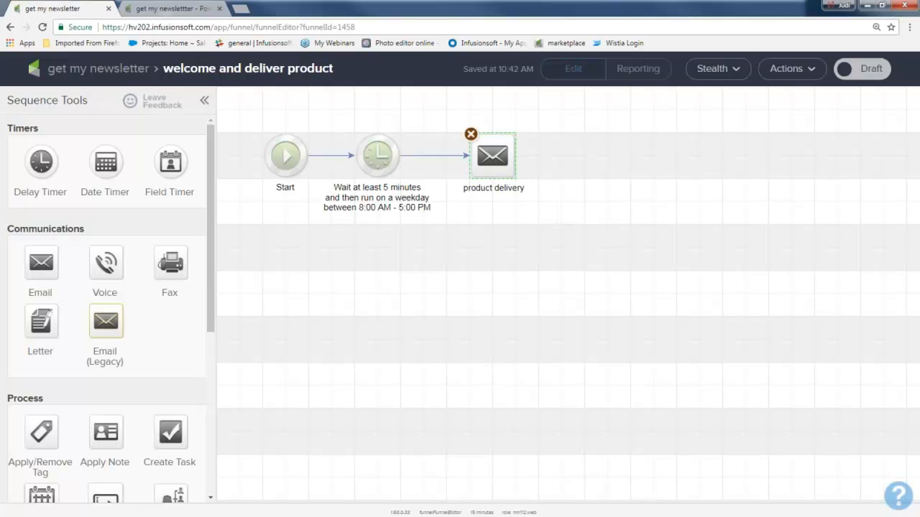
Step: Return to the campaign overview and review the flow from the newsletter form through to the product delivery sequence
{"action": "left_click", "coordinate": [108, 69]}
{"action": "left_click_drag", "start_coordinate": [235, 140], "coordinate": [320, 235]}
{"action": "left_click_drag", "start_coordinate": [323, 136], "coordinate": [461, 237]}
{"action": "left_click_drag", "start_coordinate": [472, 138], "coordinate": [555, 232]}
{"action": "left_click_drag", "start_coordinate": [556, 141], "coordinate": [687, 232]}
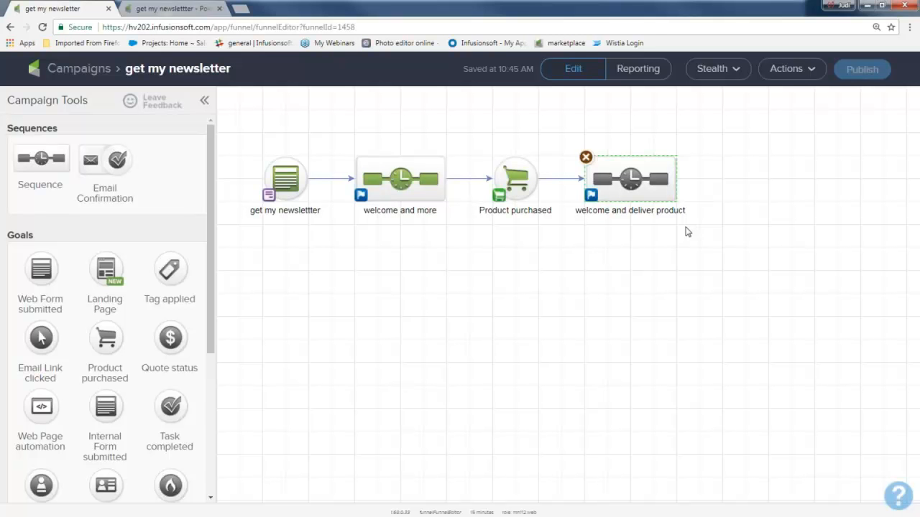
Step: Mark the "welcome and deliver product" sequence as ready and go back to the campaign overview
{"action": "double_click", "coordinate": [632, 183]}
{"action": "left_click", "coordinate": [869, 71]}
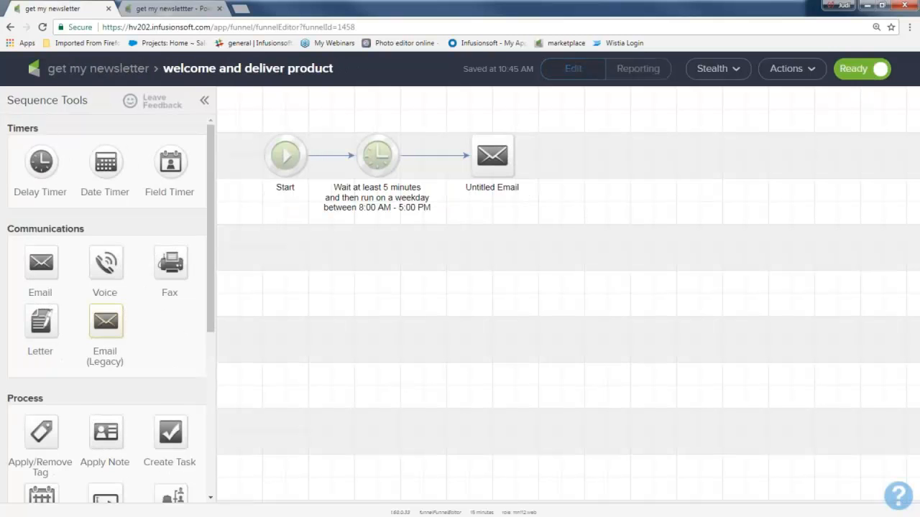
{"action": "left_click", "coordinate": [131, 72]}
Step: Publish the "get my newsletter" campaign from its checklist and return to the editing view
{"action": "left_click", "coordinate": [857, 72]}
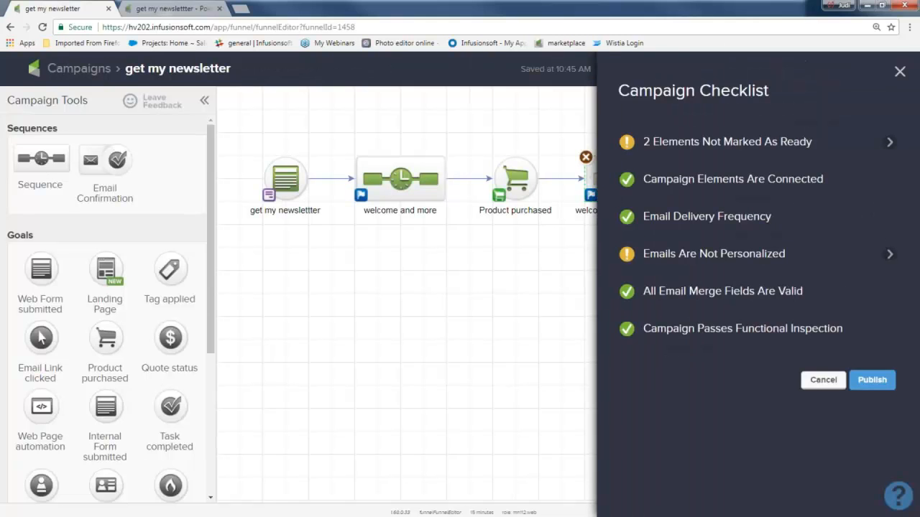
{"action": "left_click", "coordinate": [873, 380]}
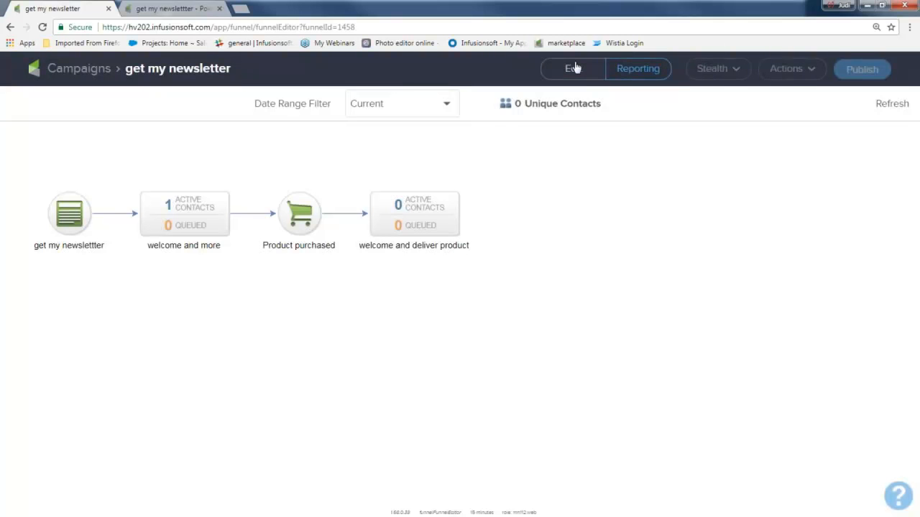
{"action": "left_click", "coordinate": [573, 68]}
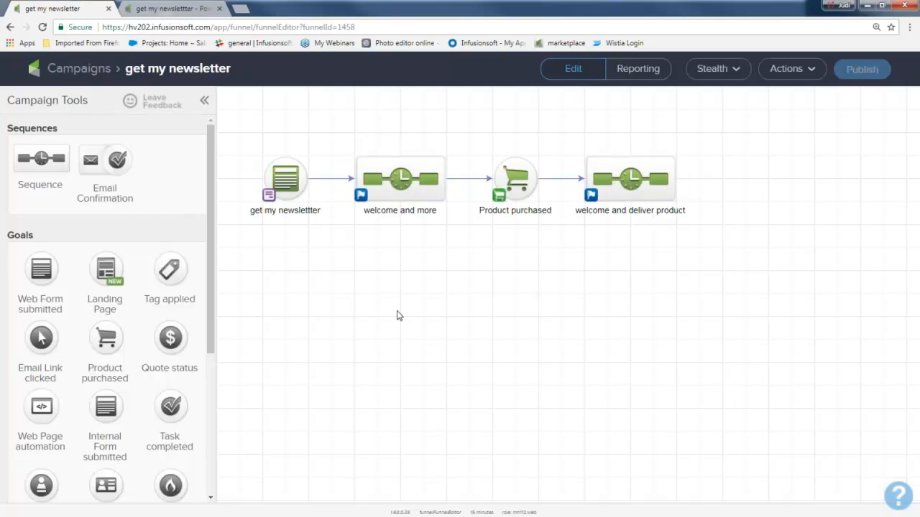
Step: Leave the campaign editor and open the CRM contact list
{"action": "left_click_drag", "start_coordinate": [234, 132], "coordinate": [331, 248]}
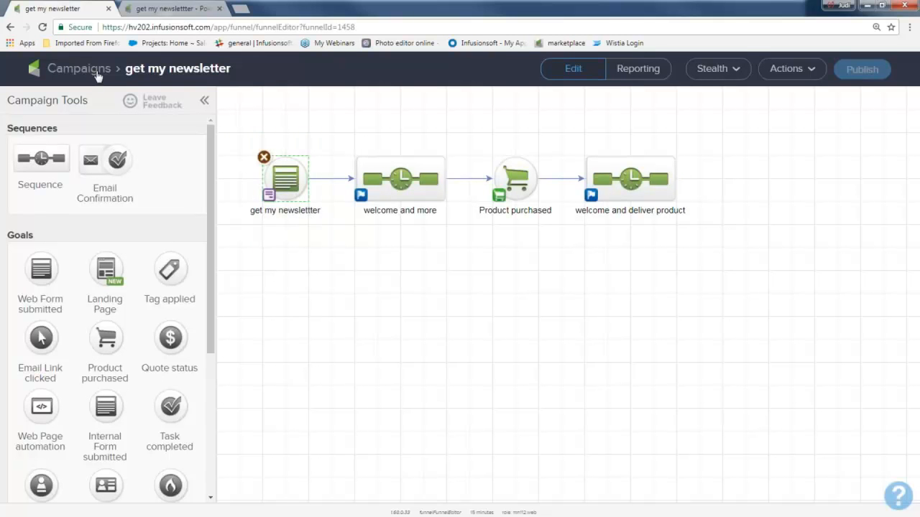
{"action": "left_click", "coordinate": [96, 71]}
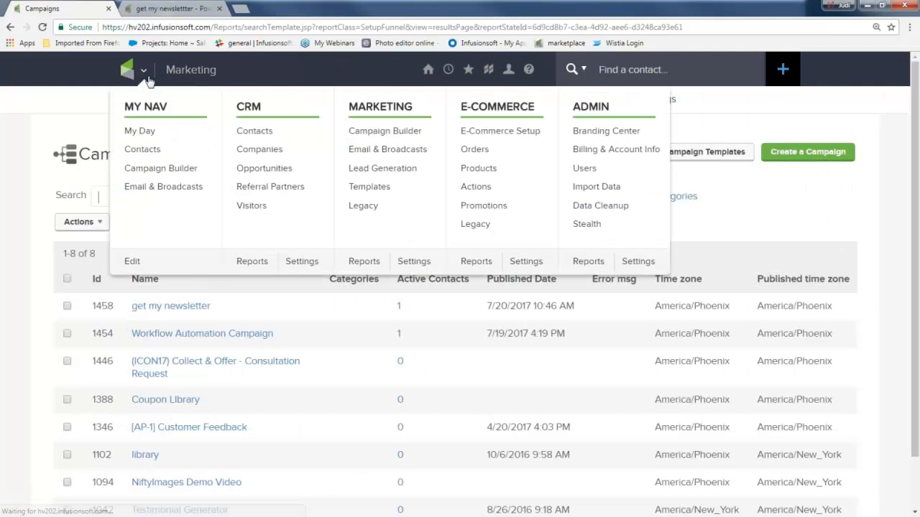
{"action": "left_click", "coordinate": [144, 76]}
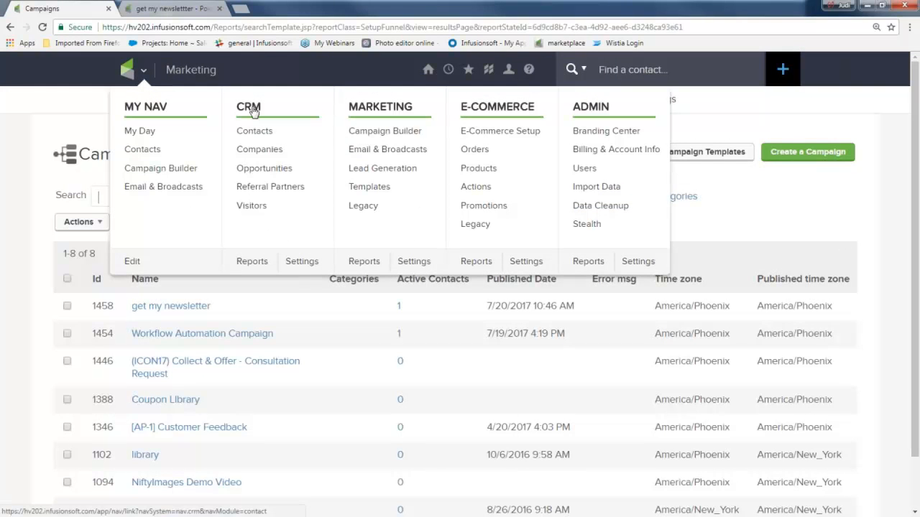
{"action": "left_click", "coordinate": [257, 135]}
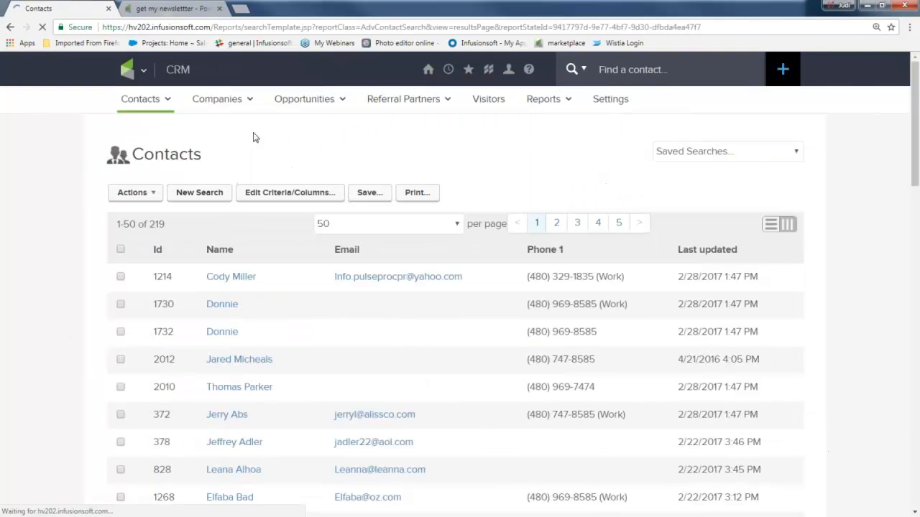
Step: Select five contacts in the list, from the sixth through the tenth row
{"action": "scroll", "coordinate": [61, 343], "scroll_direction": "down", "scroll_amount": 2}
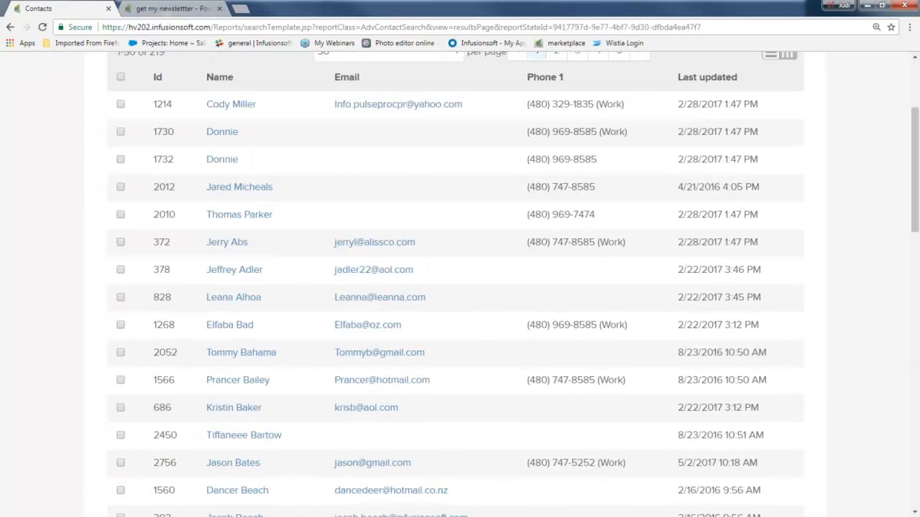
{"action": "left_click", "coordinate": [121, 277]}
{"action": "left_click", "coordinate": [120, 353]}
{"action": "scroll", "coordinate": [121, 357], "scroll_direction": "up", "scroll_amount": 3}
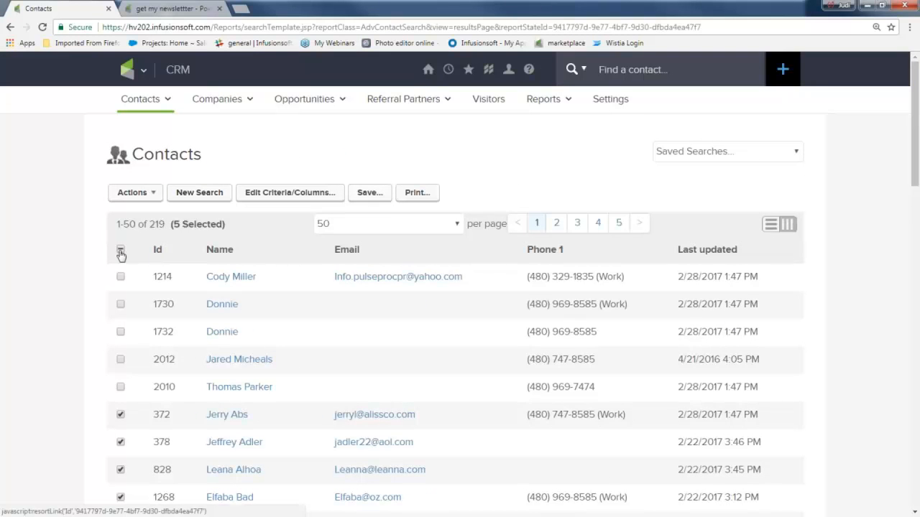
{"action": "scroll", "coordinate": [133, 352], "scroll_direction": "down", "scroll_amount": 3}
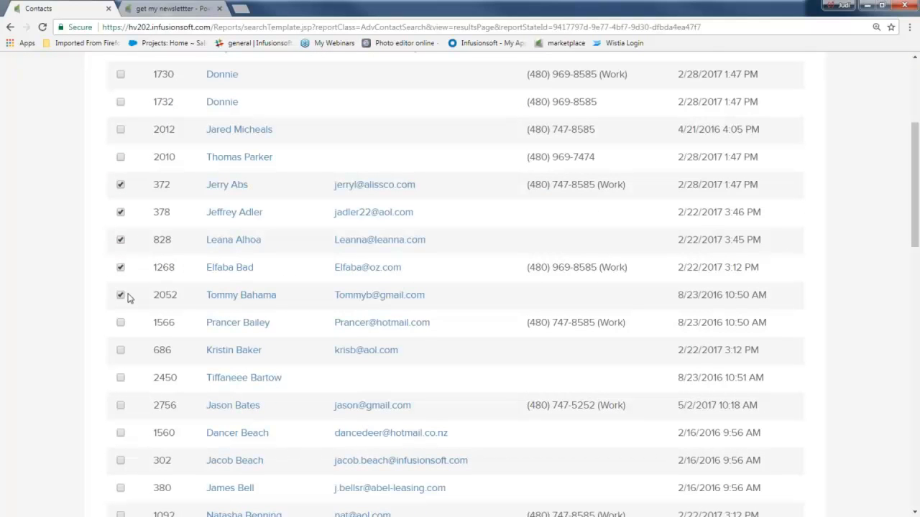
{"action": "scroll", "coordinate": [129, 298], "scroll_direction": "up", "scroll_amount": 3}
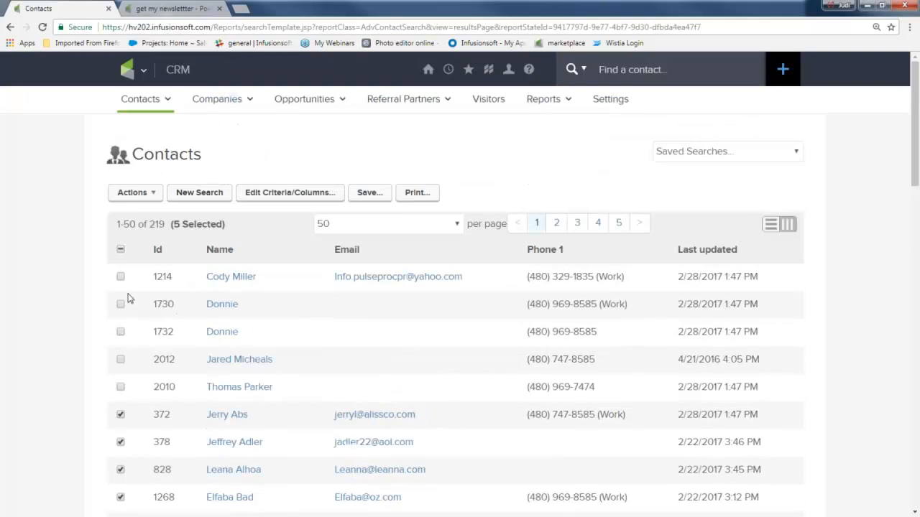
Step: Open the Start/Stop a Campaign Sequence action for the selected contacts
{"action": "left_click", "coordinate": [143, 197]}
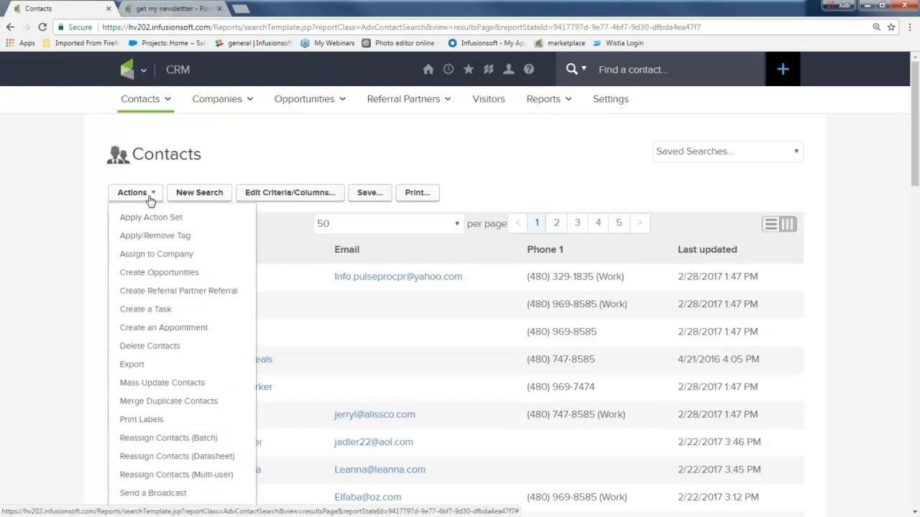
{"action": "scroll", "coordinate": [160, 237], "scroll_direction": "down", "scroll_amount": 3}
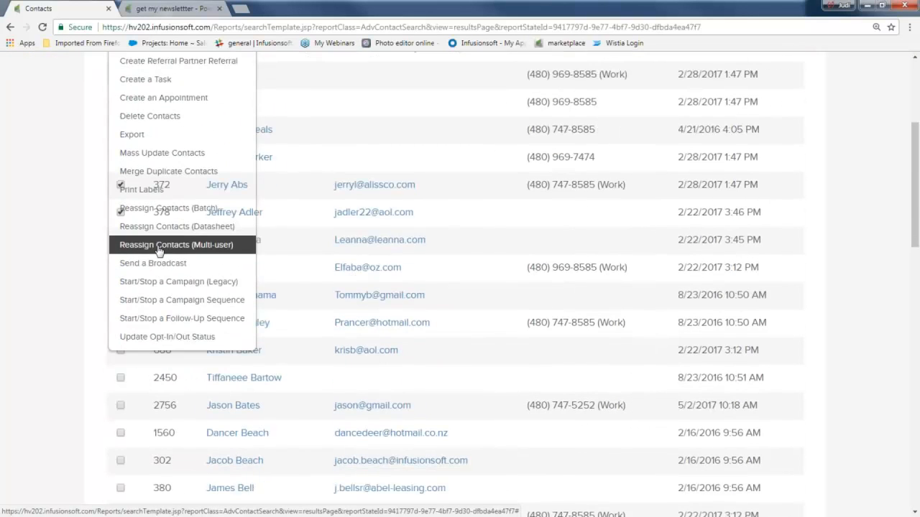
{"action": "left_click", "coordinate": [187, 300]}
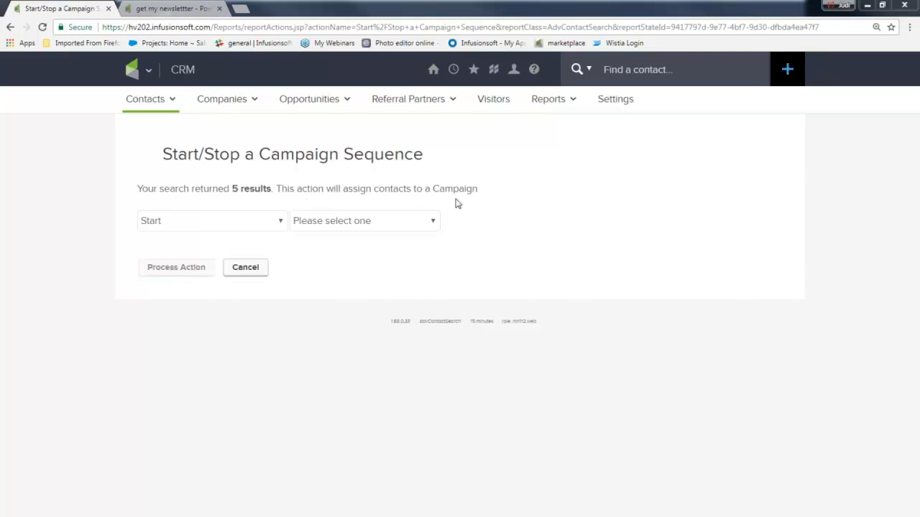
Step: Configure the action to start the "welcome and more" sequence of the "get my newsletter" campaign for the selected contacts
{"action": "left_click", "coordinate": [284, 224]}
{"action": "left_click", "coordinate": [251, 221]}
{"action": "left_click", "coordinate": [333, 227]}
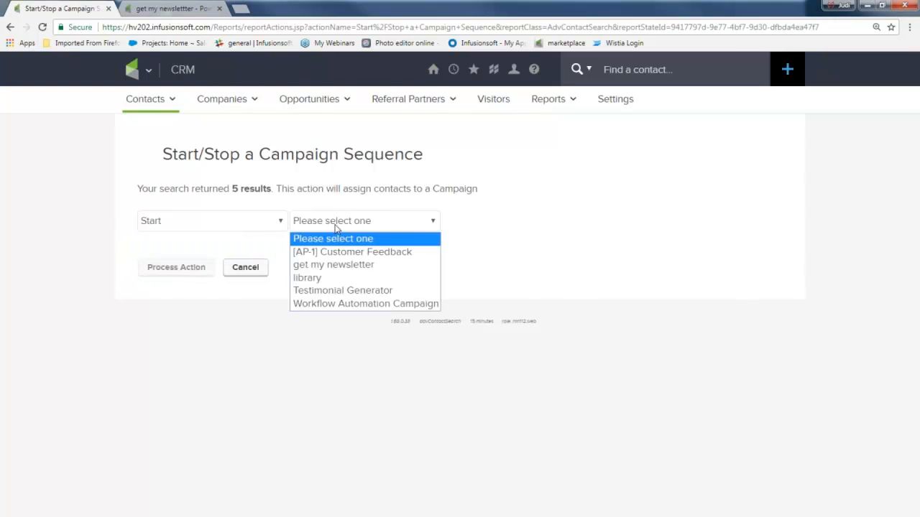
{"action": "left_click", "coordinate": [335, 266]}
{"action": "left_click", "coordinate": [517, 228]}
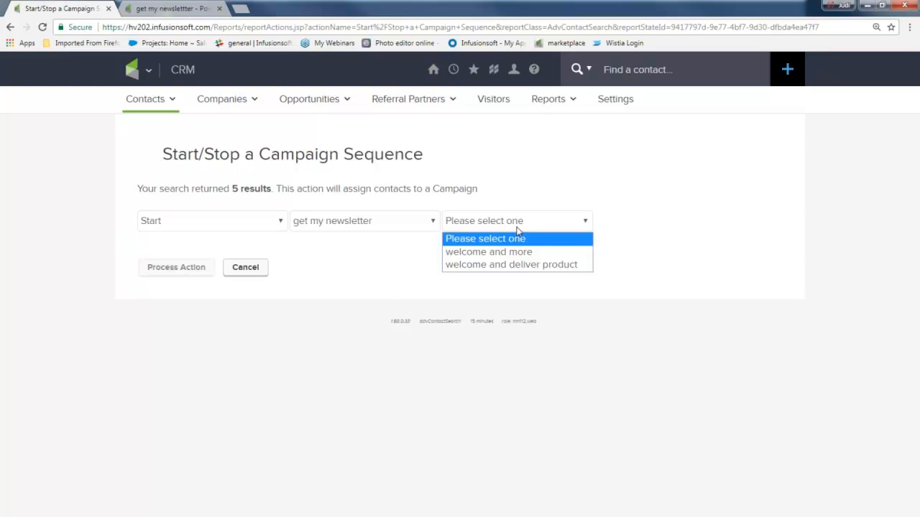
{"action": "left_click", "coordinate": [522, 251]}
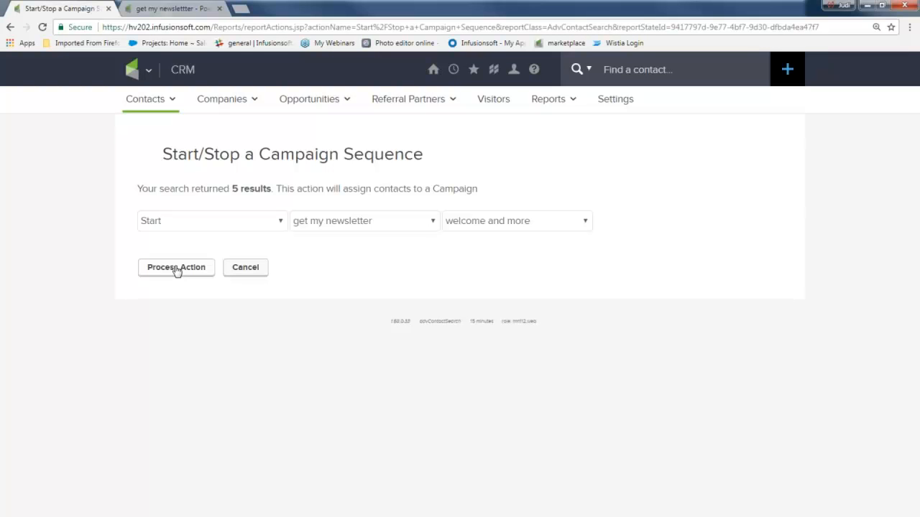
{"action": "left_click", "coordinate": [282, 227]}
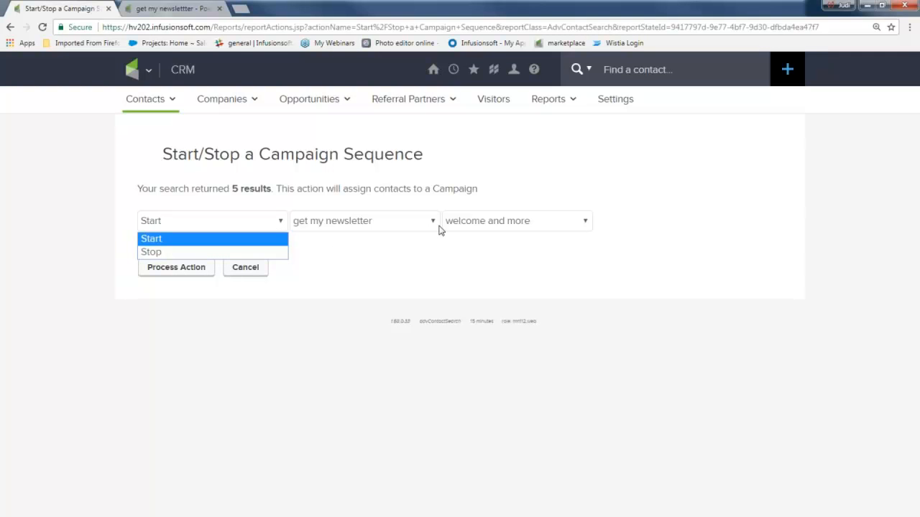
{"action": "key", "text": "Down"}
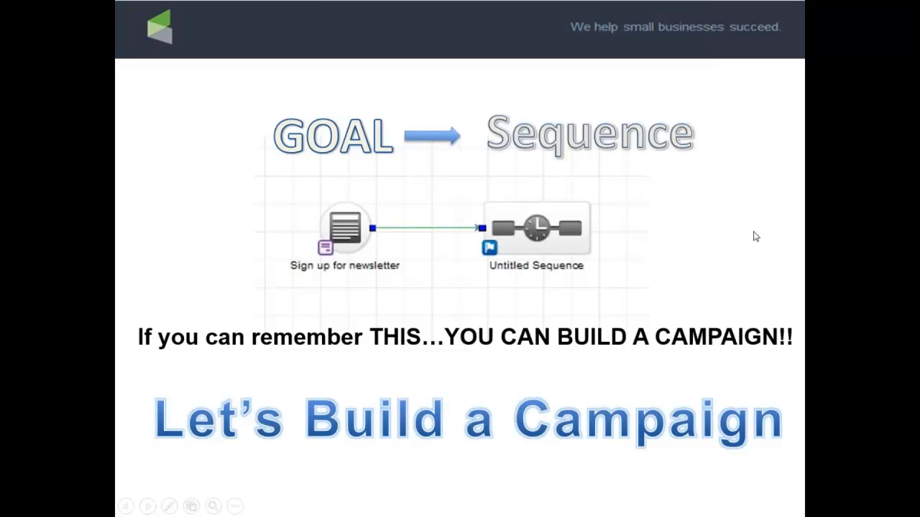
{"action": "left_click", "coordinate": [753, 236]}
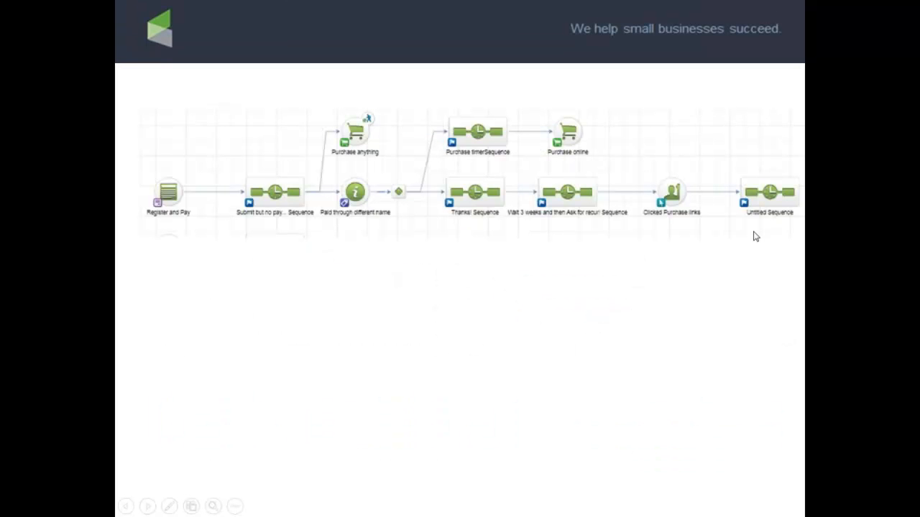
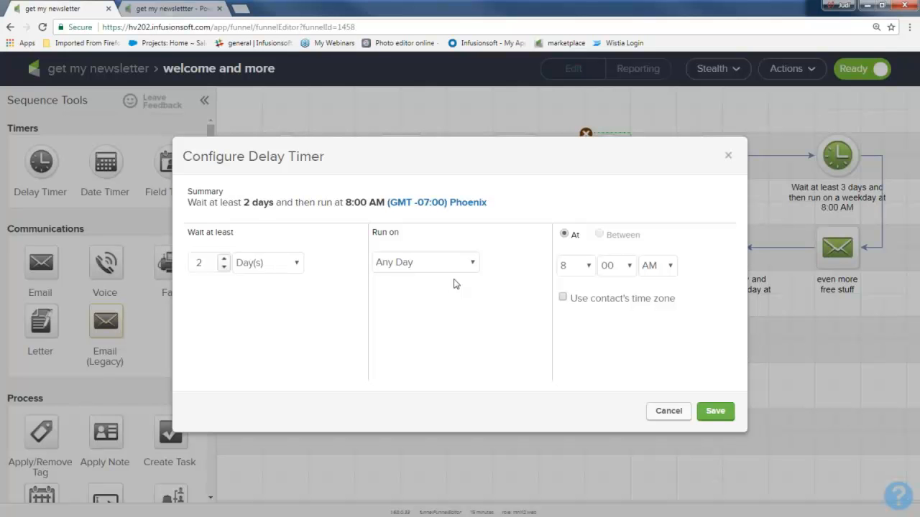
{"action": "left_click", "coordinate": [477, 265]}
{"action": "left_click", "coordinate": [430, 300]}
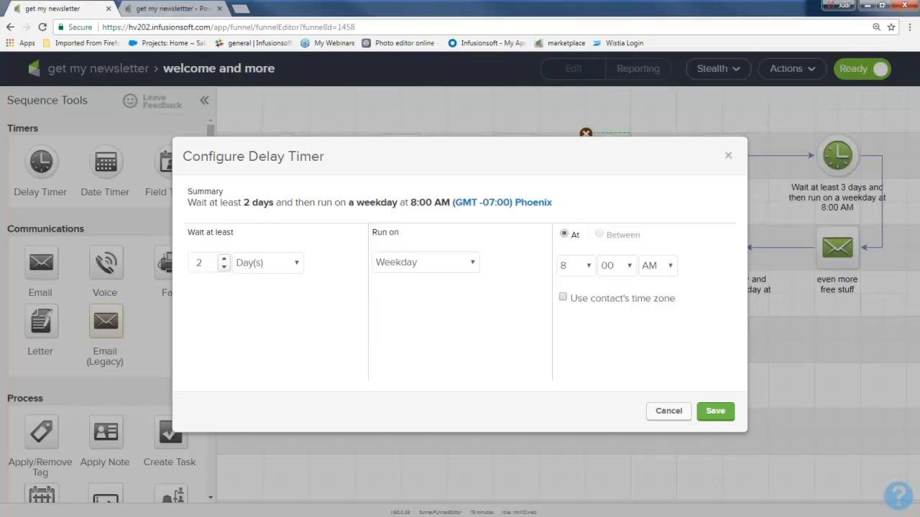
{"action": "left_click", "coordinate": [728, 156]}
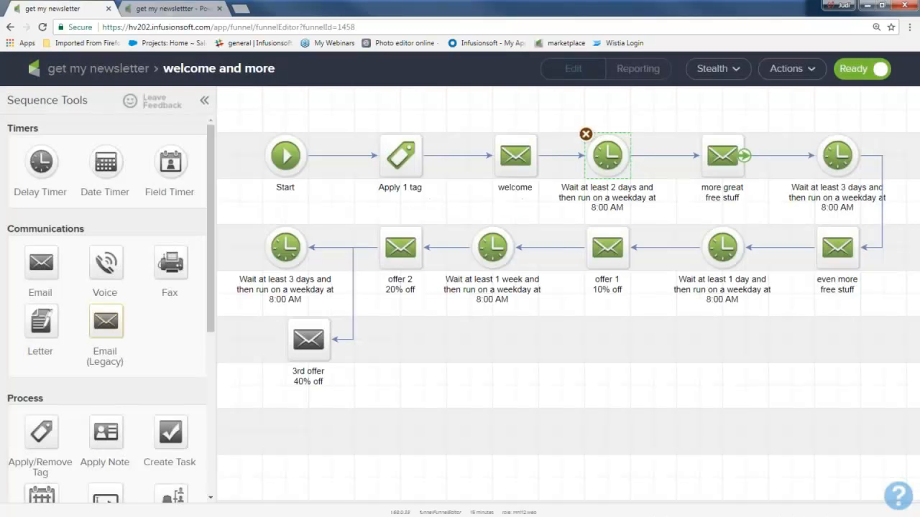
Step: Return to the "get my newsletter" campaign overview and select the "welcome and more" sequence
{"action": "left_click", "coordinate": [98, 70]}
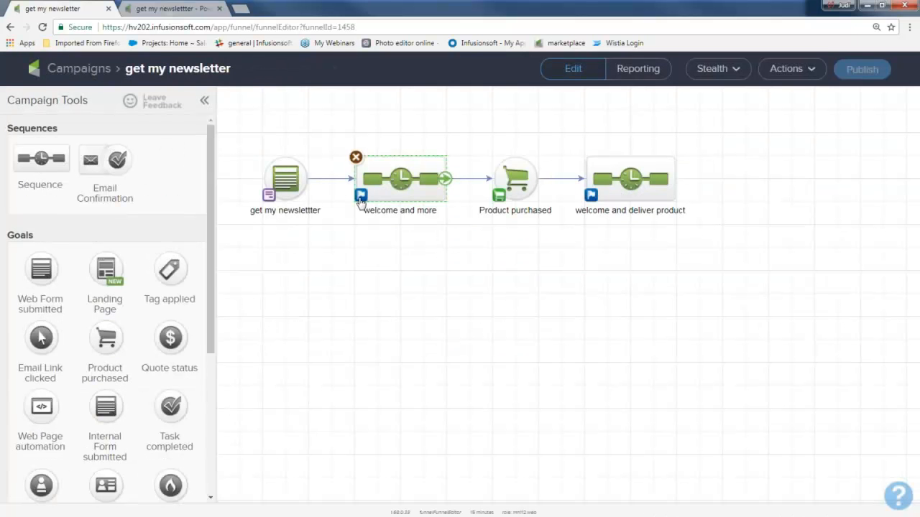
{"action": "left_click_drag", "start_coordinate": [328, 127], "coordinate": [461, 249]}
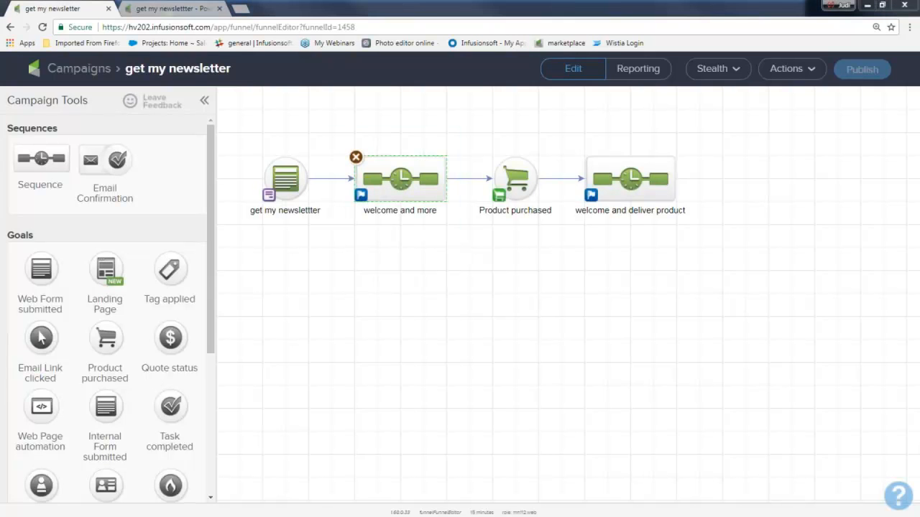
Step: Sketch temporary highlighter annotations over the campaign diagram, crossing out "welcome and more" and drawing emails and paths to purchase and delivery, and clear them
{"action": "mouse_move", "coordinate": [316, 240]}
{"action": "left_mouse_down"}
{"action": "mouse_move", "coordinate": [322, 309]}
{"action": "mouse_move", "coordinate": [388, 240]}
{"action": "mouse_move", "coordinate": [324, 239]}
{"action": "mouse_move", "coordinate": [353, 272]}
{"action": "mouse_move", "coordinate": [388, 240]}
{"action": "left_mouse_up"}
{"action": "mouse_move", "coordinate": [473, 241]}
{"action": "left_mouse_down"}
{"action": "mouse_move", "coordinate": [431, 244]}
{"action": "mouse_move", "coordinate": [400, 274]}
{"action": "left_mouse_up"}
{"action": "left_click_drag", "start_coordinate": [437, 227], "coordinate": [437, 276]}
{"action": "left_click_drag", "start_coordinate": [455, 242], "coordinate": [456, 291]}
{"action": "left_click_drag", "start_coordinate": [340, 144], "coordinate": [439, 214]}
{"action": "left_click_drag", "start_coordinate": [416, 141], "coordinate": [360, 223]}
{"action": "mouse_move", "coordinate": [430, 159]}
{"action": "left_mouse_down"}
{"action": "mouse_move", "coordinate": [489, 128]}
{"action": "mouse_move", "coordinate": [512, 166]}
{"action": "left_mouse_up"}
{"action": "mouse_move", "coordinate": [504, 164]}
{"action": "left_mouse_down"}
{"action": "mouse_move", "coordinate": [546, 133]}
{"action": "mouse_move", "coordinate": [593, 154]}
{"action": "mouse_move", "coordinate": [607, 147]}
{"action": "left_mouse_up"}
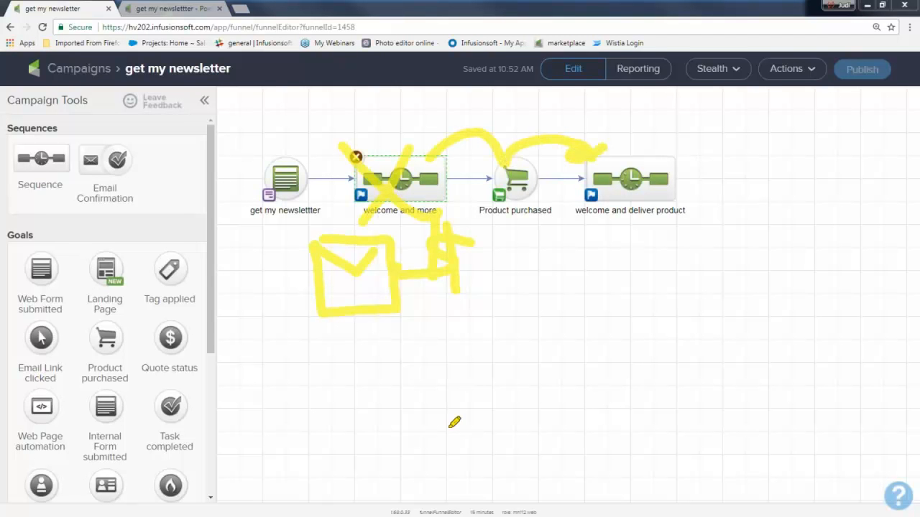
{"action": "left_click_drag", "start_coordinate": [323, 373], "coordinate": [334, 427]}
{"action": "mouse_move", "coordinate": [335, 375]}
{"action": "left_mouse_down"}
{"action": "mouse_move", "coordinate": [318, 428]}
{"action": "mouse_move", "coordinate": [384, 387]}
{"action": "left_mouse_up"}
{"action": "mouse_move", "coordinate": [488, 385]}
{"action": "left_mouse_down"}
{"action": "mouse_move", "coordinate": [484, 395]}
{"action": "mouse_move", "coordinate": [468, 382]}
{"action": "mouse_move", "coordinate": [442, 399]}
{"action": "left_mouse_up"}
{"action": "mouse_move", "coordinate": [530, 359]}
{"action": "left_mouse_down"}
{"action": "mouse_move", "coordinate": [591, 403]}
{"action": "mouse_move", "coordinate": [516, 411]}
{"action": "left_mouse_up"}
{"action": "left_click_drag", "start_coordinate": [562, 381], "coordinate": [580, 364]}
{"action": "mouse_move", "coordinate": [514, 338]}
{"action": "left_mouse_down"}
{"action": "mouse_move", "coordinate": [539, 421]}
{"action": "mouse_move", "coordinate": [610, 342]}
{"action": "mouse_move", "coordinate": [501, 342]}
{"action": "left_mouse_up"}
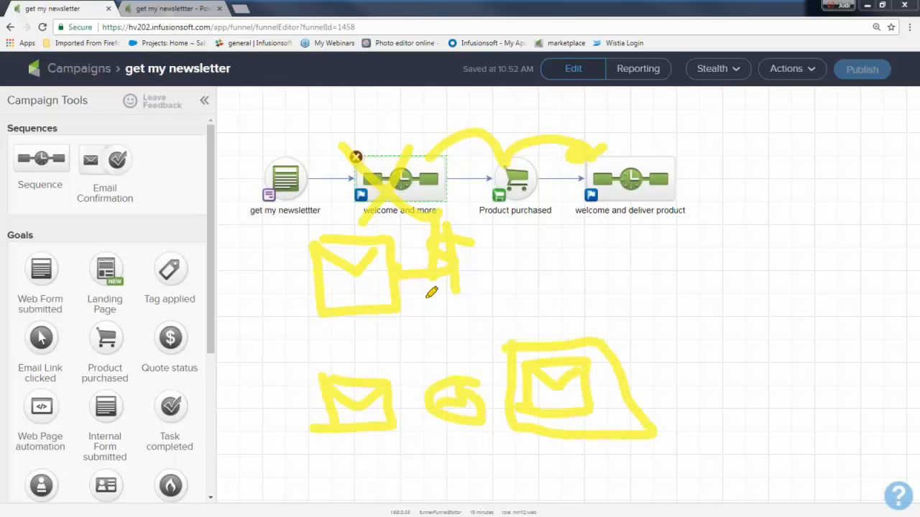
{"action": "left_click_drag", "start_coordinate": [323, 310], "coordinate": [665, 395]}
{"action": "left_click_drag", "start_coordinate": [611, 332], "coordinate": [324, 383]}
{"action": "mouse_move", "coordinate": [596, 312]}
{"action": "left_mouse_down"}
{"action": "mouse_move", "coordinate": [529, 189]}
{"action": "mouse_move", "coordinate": [633, 211]}
{"action": "mouse_move", "coordinate": [622, 214]}
{"action": "mouse_move", "coordinate": [679, 236]}
{"action": "left_mouse_up"}
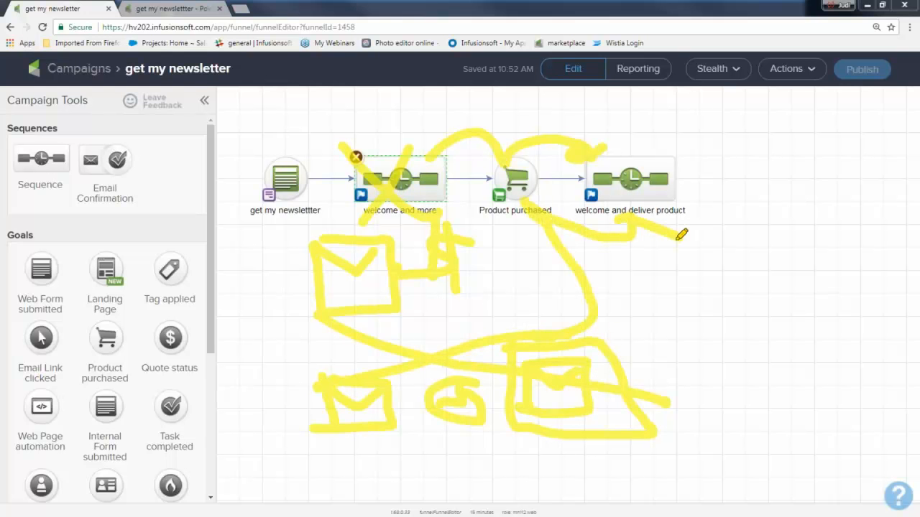
{"action": "mouse_move", "coordinate": [668, 306]}
{"action": "left_mouse_down"}
{"action": "mouse_move", "coordinate": [689, 363]}
{"action": "mouse_move", "coordinate": [734, 329]}
{"action": "mouse_move", "coordinate": [678, 304]}
{"action": "mouse_move", "coordinate": [718, 300]}
{"action": "left_mouse_up"}
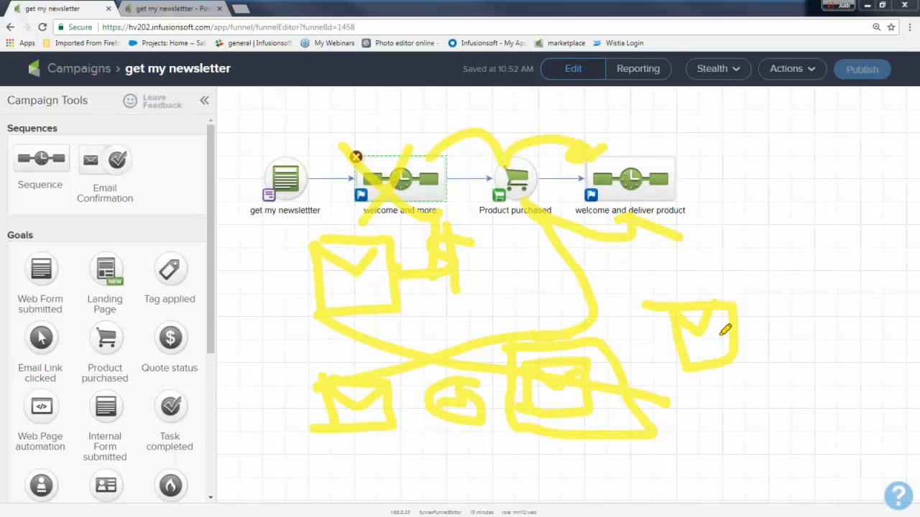
{"action": "mouse_move", "coordinate": [547, 305]}
{"action": "left_mouse_down"}
{"action": "mouse_move", "coordinate": [775, 354]}
{"action": "mouse_move", "coordinate": [516, 293]}
{"action": "mouse_move", "coordinate": [508, 139]}
{"action": "mouse_move", "coordinate": [656, 144]}
{"action": "mouse_move", "coordinate": [595, 215]}
{"action": "mouse_move", "coordinate": [605, 225]}
{"action": "left_mouse_up"}
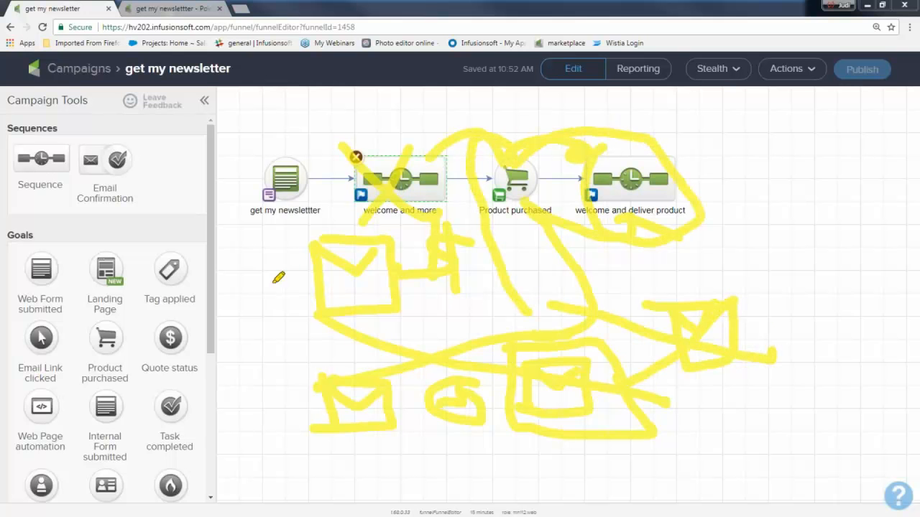
{"action": "mouse_move", "coordinate": [342, 195]}
{"action": "left_mouse_down"}
{"action": "mouse_move", "coordinate": [349, 191]}
{"action": "mouse_move", "coordinate": [357, 208]}
{"action": "left_mouse_up"}
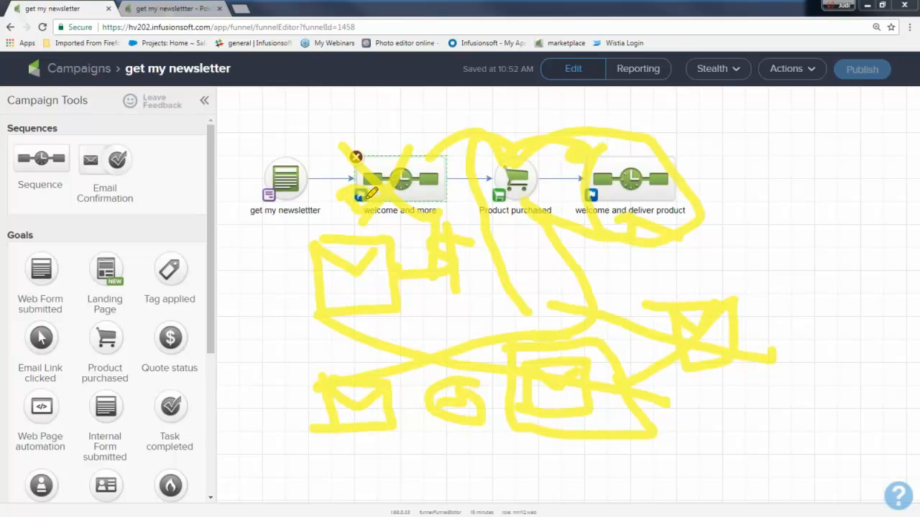
{"action": "mouse_move", "coordinate": [251, 278]}
{"action": "left_mouse_down"}
{"action": "mouse_move", "coordinate": [244, 326]}
{"action": "mouse_move", "coordinate": [277, 263]}
{"action": "mouse_move", "coordinate": [256, 293]}
{"action": "left_mouse_up"}
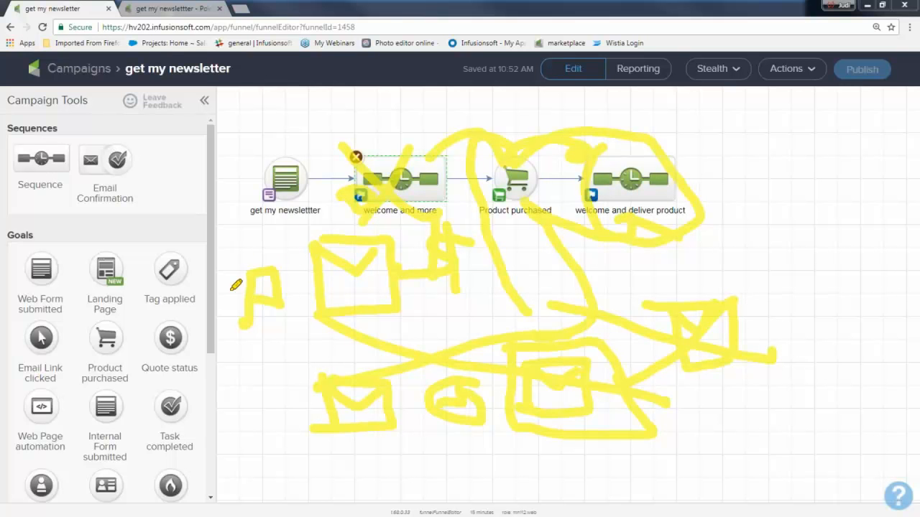
{"action": "key", "text": "Escape"}
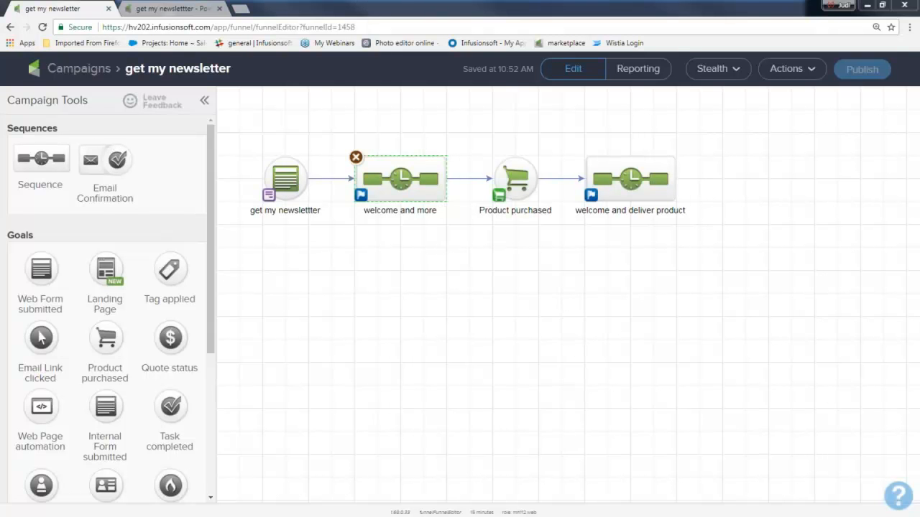
{"action": "left_click_drag", "start_coordinate": [325, 133], "coordinate": [450, 250]}
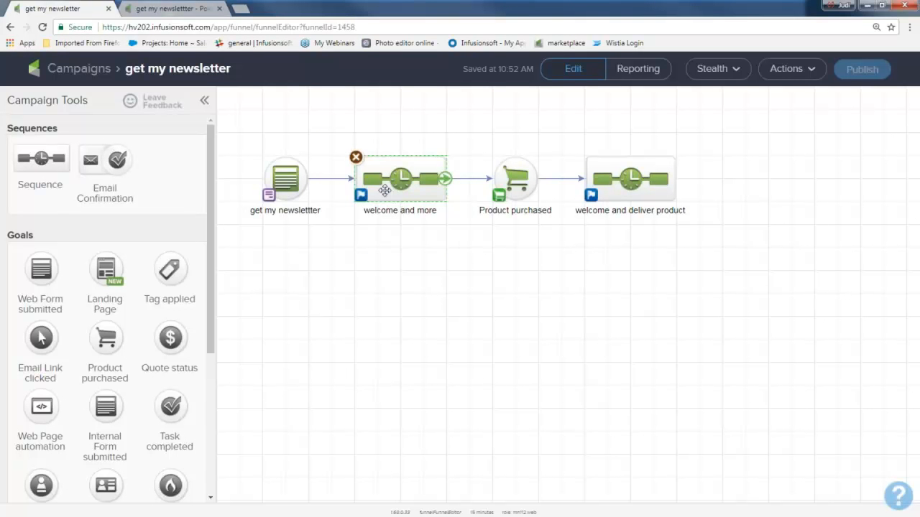
{"action": "left_click_drag", "start_coordinate": [480, 136], "coordinate": [552, 230]}
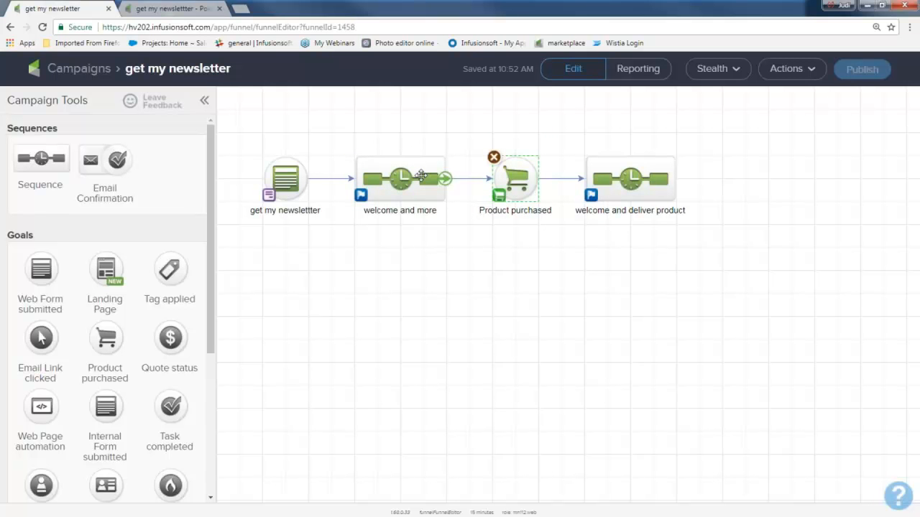
{"action": "left_click_drag", "start_coordinate": [345, 130], "coordinate": [454, 232]}
{"action": "left_click_drag", "start_coordinate": [454, 132], "coordinate": [546, 239]}
Step: Add a Tag applied goal below Product purchased, connecting "welcome and more" to it and it to "welcome and deliver product"
{"action": "left_click_drag", "start_coordinate": [170, 269], "coordinate": [515, 271]}
{"action": "left_click_drag", "start_coordinate": [442, 188], "coordinate": [505, 260]}
{"action": "left_click_drag", "start_coordinate": [339, 128], "coordinate": [456, 238]}
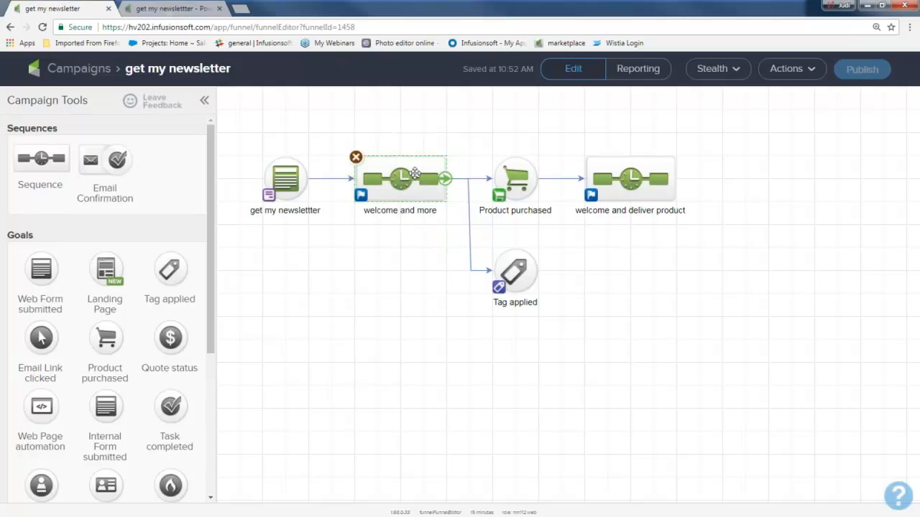
{"action": "left_click_drag", "start_coordinate": [342, 127], "coordinate": [461, 236]}
{"action": "mouse_move", "coordinate": [516, 272]}
{"action": "left_click_drag", "start_coordinate": [537, 271], "coordinate": [600, 194]}
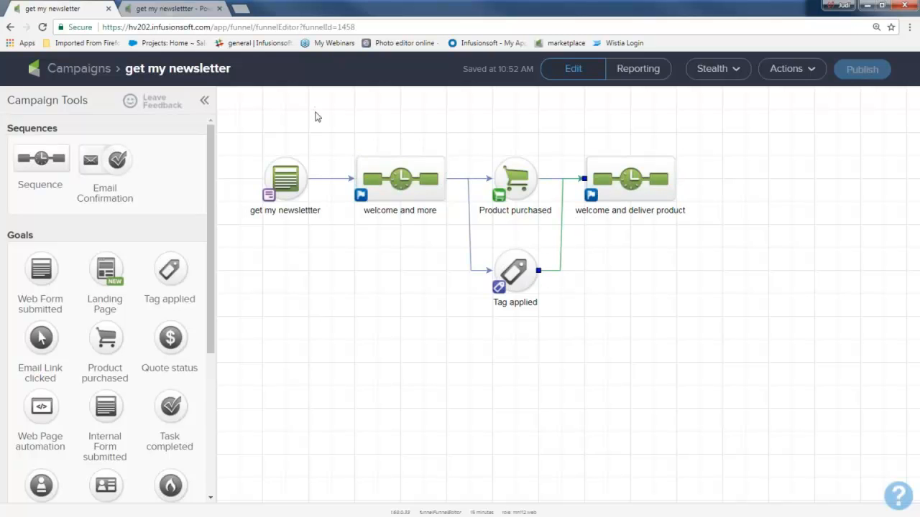
{"action": "left_click_drag", "start_coordinate": [322, 112], "coordinate": [460, 247]}
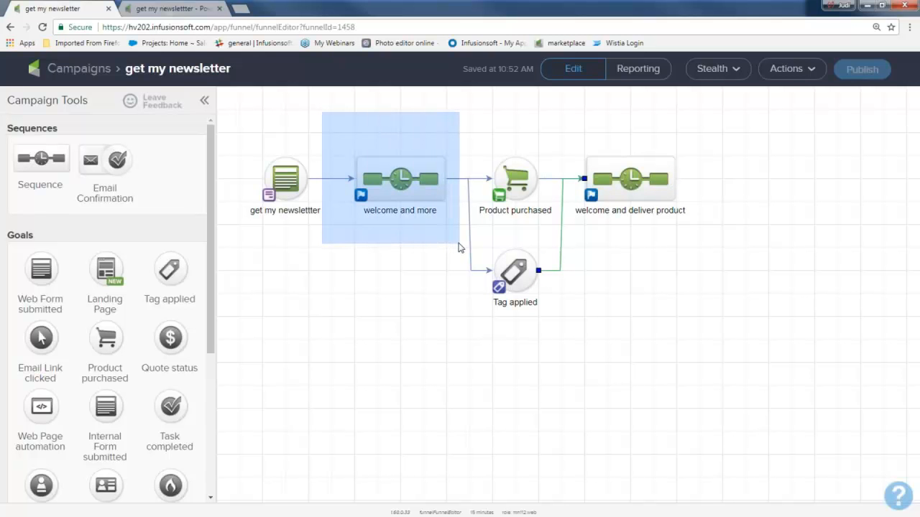
{"action": "left_click_drag", "start_coordinate": [459, 247], "coordinate": [460, 247]}
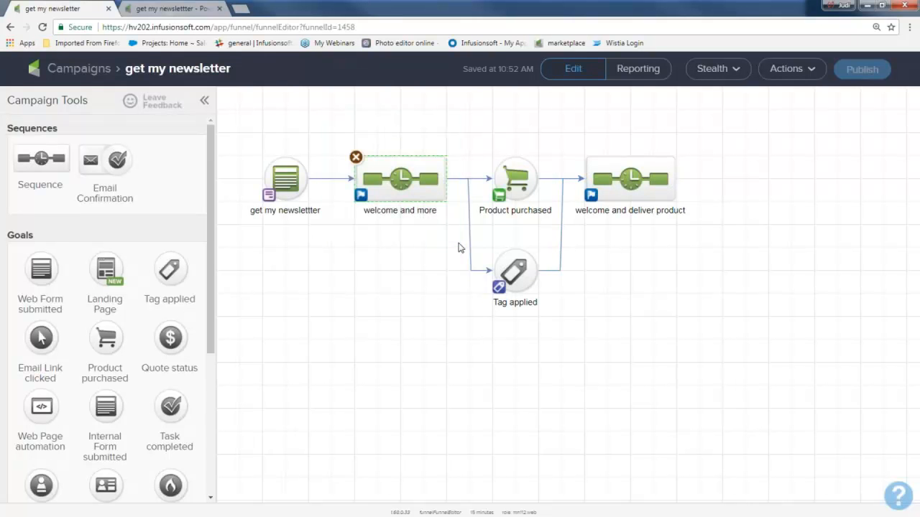
{"action": "left_click_drag", "start_coordinate": [474, 116], "coordinate": [549, 241]}
{"action": "left_click_drag", "start_coordinate": [325, 124], "coordinate": [444, 232]}
{"action": "left_click_drag", "start_coordinate": [555, 136], "coordinate": [698, 251]}
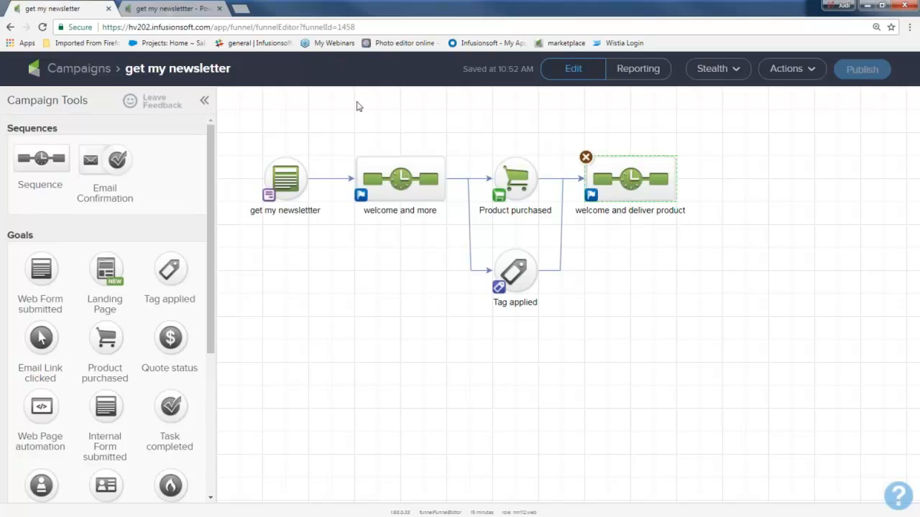
{"action": "left_click_drag", "start_coordinate": [329, 150], "coordinate": [476, 256]}
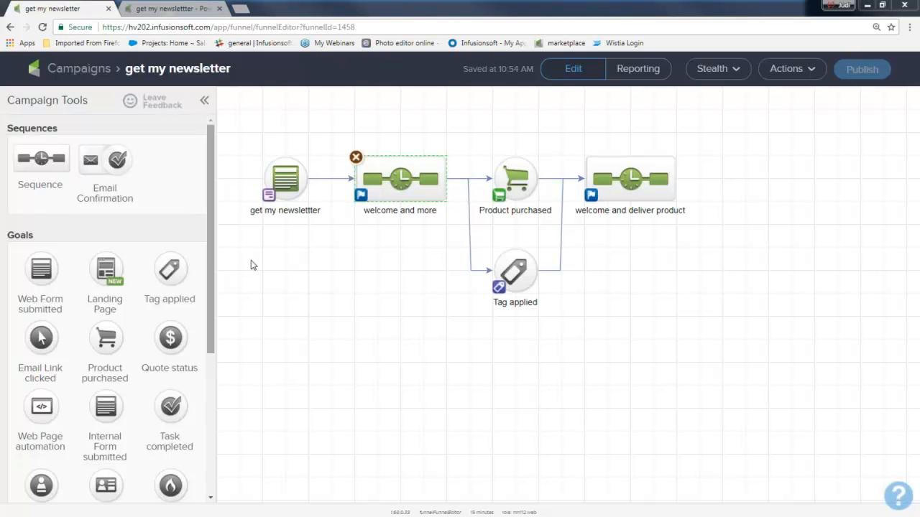
Step: In the "offer 1 10% off" email of "welcome and more", start a File download link for the "click here" text
{"action": "double_click", "coordinate": [438, 180]}
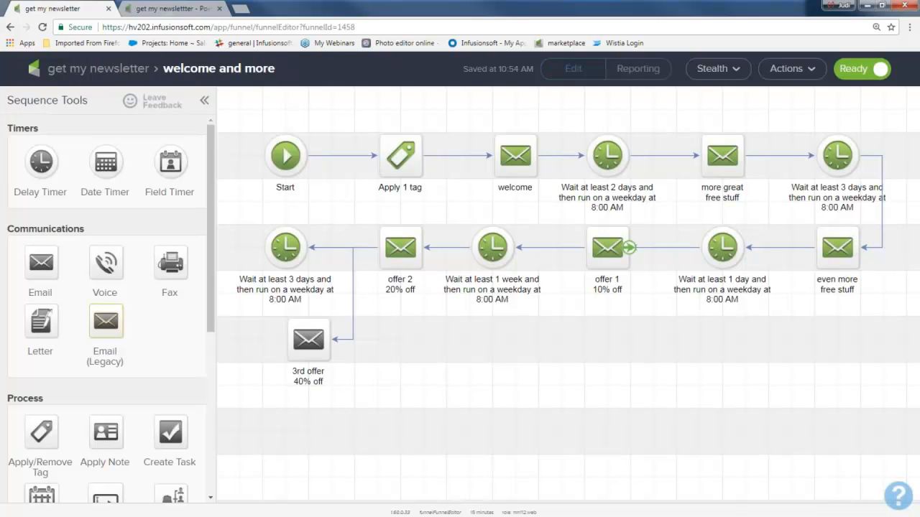
{"action": "double_click", "coordinate": [611, 244]}
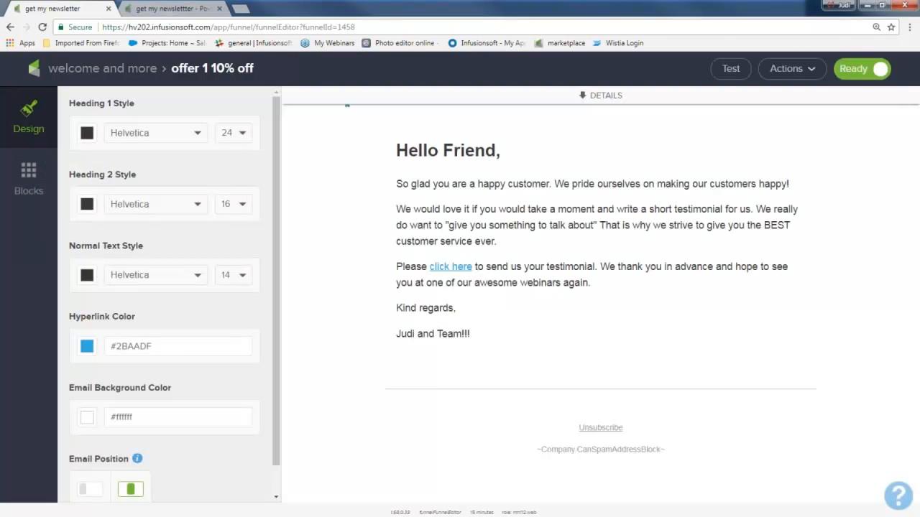
{"action": "left_click_drag", "start_coordinate": [471, 265], "coordinate": [446, 263]}
{"action": "left_click_drag", "start_coordinate": [467, 316], "coordinate": [423, 317]}
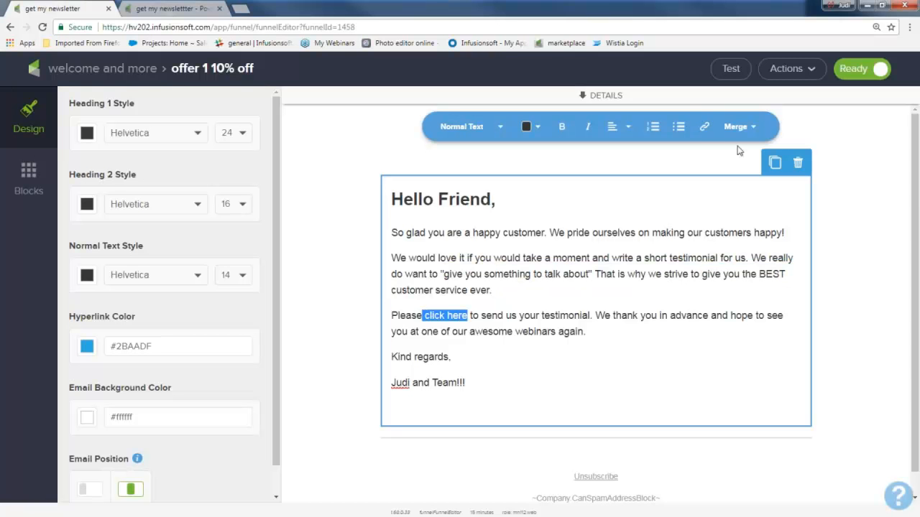
{"action": "left_click", "coordinate": [704, 127]}
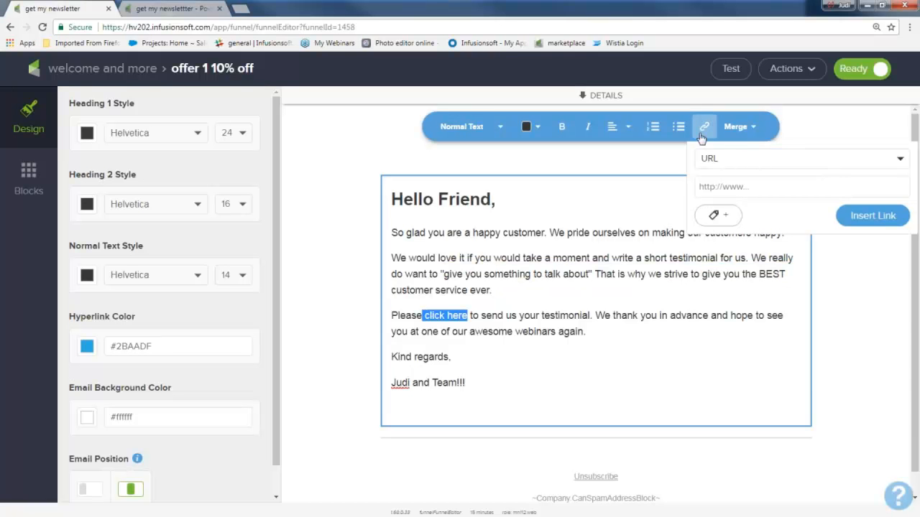
{"action": "left_click", "coordinate": [899, 159]}
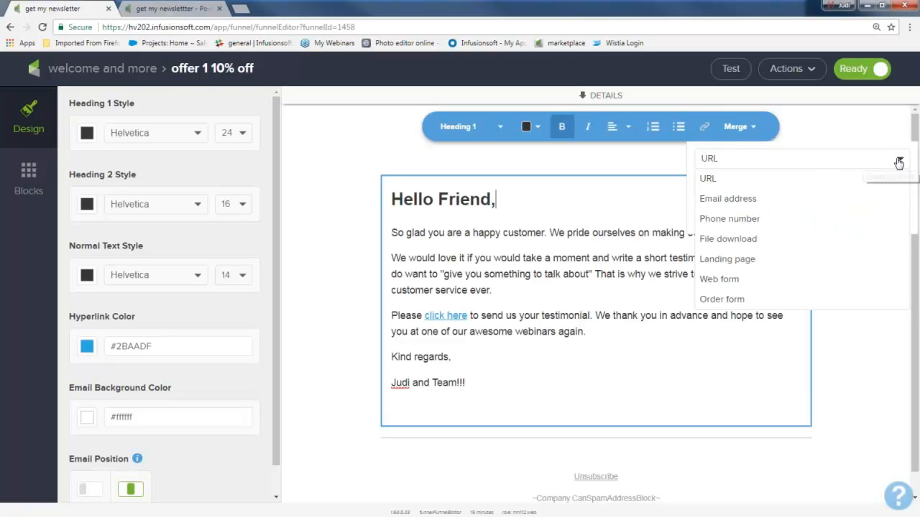
{"action": "left_click", "coordinate": [756, 240]}
Step: Assign the "clicked on ideas" tag to the link, and return to the campaign overview without inserting the link
{"action": "left_click", "coordinate": [715, 213]}
{"action": "left_click", "coordinate": [734, 223]}
{"action": "type", "text": "cli"}
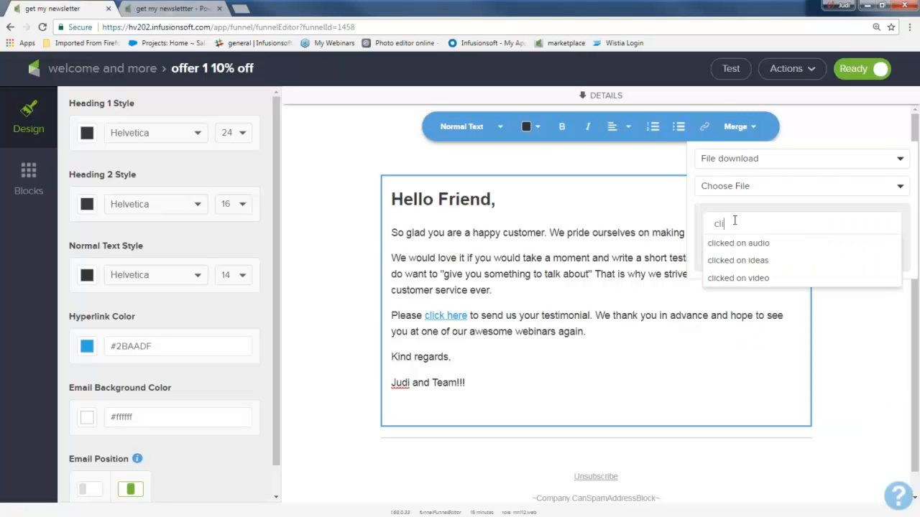
{"action": "left_click", "coordinate": [733, 260]}
{"action": "left_click", "coordinate": [884, 252]}
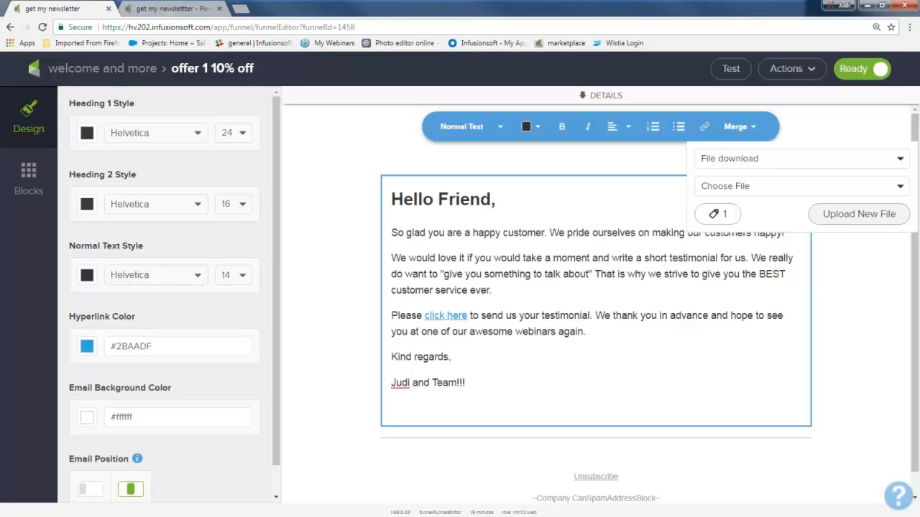
{"action": "left_click", "coordinate": [716, 214]}
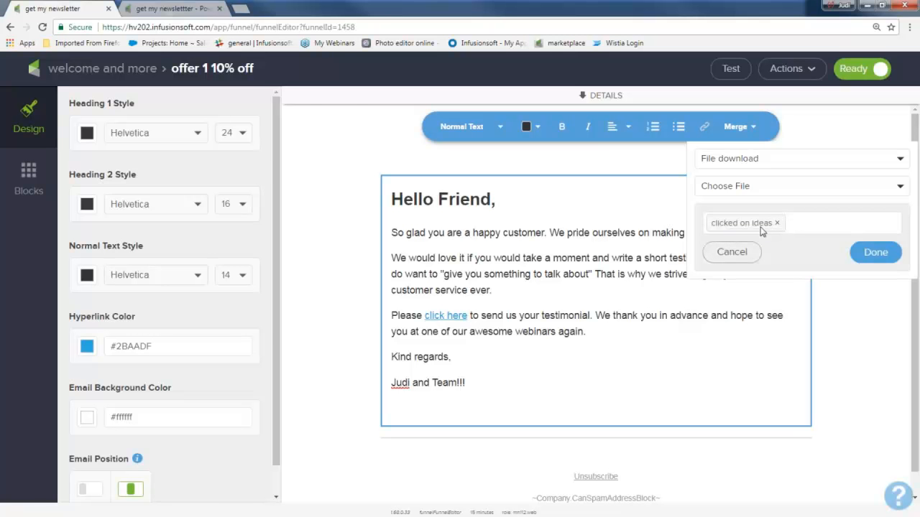
{"action": "left_click", "coordinate": [107, 70]}
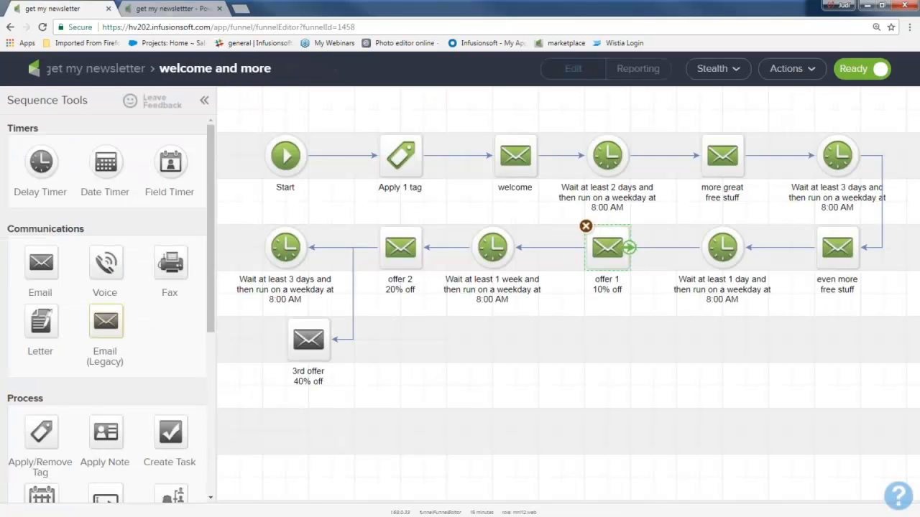
{"action": "left_click", "coordinate": [103, 70]}
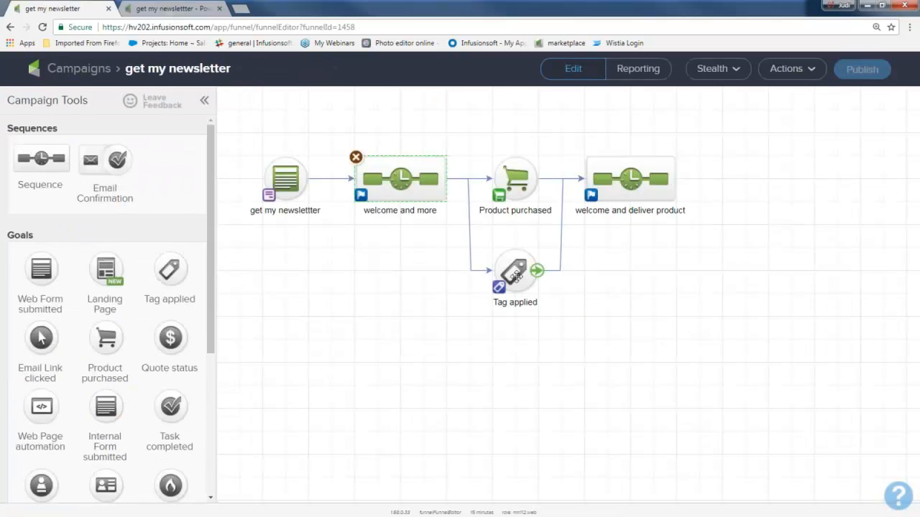
Step: Configure the Tag applied goal to be achieved by the "clicked on ideas" tag and save it
{"action": "left_click", "coordinate": [416, 280]}
{"action": "type", "text": "clic"}
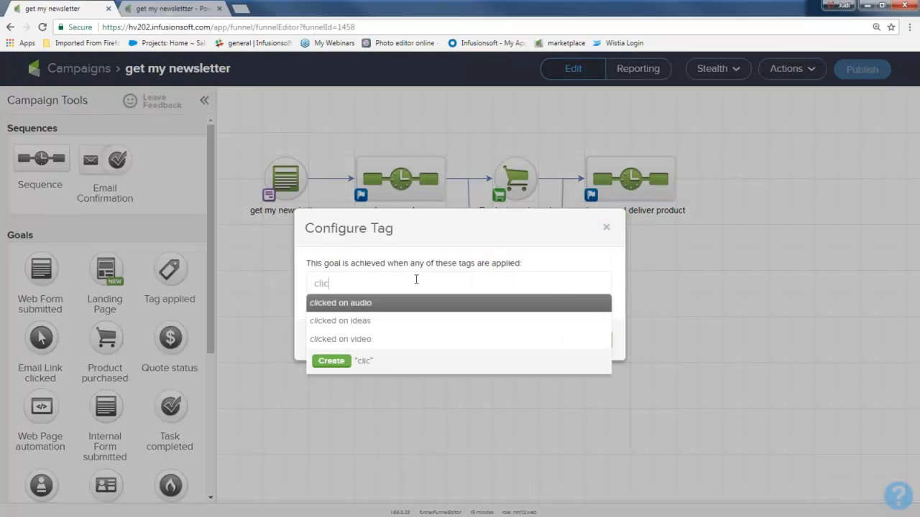
{"action": "left_click", "coordinate": [402, 321]}
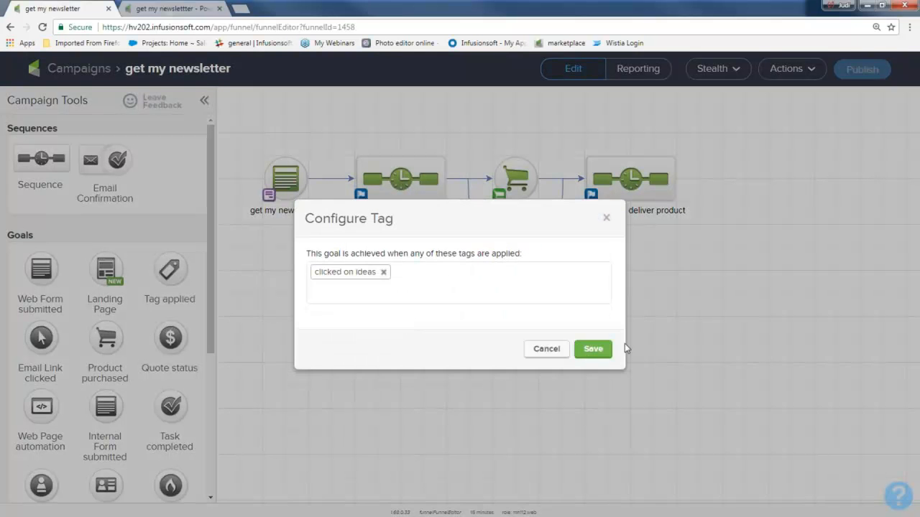
{"action": "left_click", "coordinate": [592, 349]}
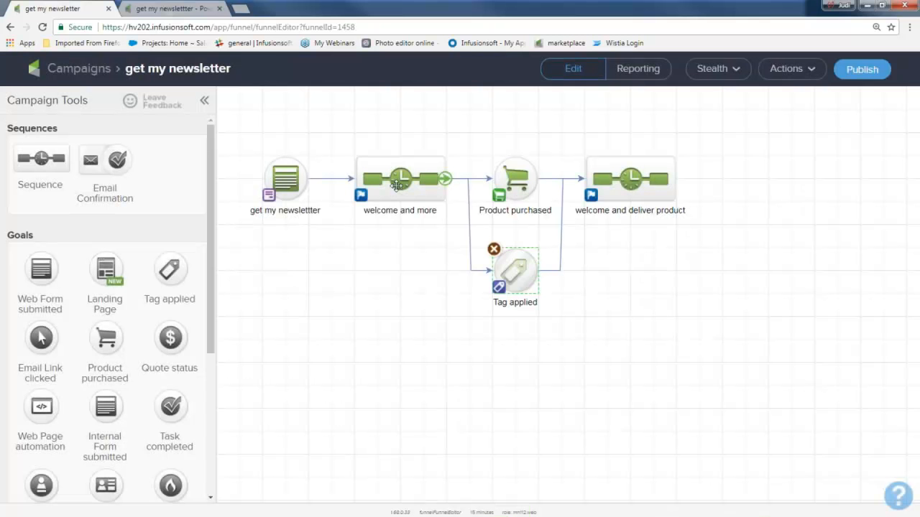
Step: Review which tag achieves the Tag applied goal and how the goal links the two sequences
{"action": "left_click_drag", "start_coordinate": [351, 148], "coordinate": [551, 312]}
{"action": "double_click", "coordinate": [513, 271]}
{"action": "left_click", "coordinate": [594, 349]}
{"action": "left_click_drag", "start_coordinate": [337, 130], "coordinate": [463, 241]}
{"action": "left_click_drag", "start_coordinate": [470, 137], "coordinate": [716, 333]}
{"action": "left_click_drag", "start_coordinate": [464, 225], "coordinate": [561, 327]}
{"action": "double_click", "coordinate": [513, 276]}
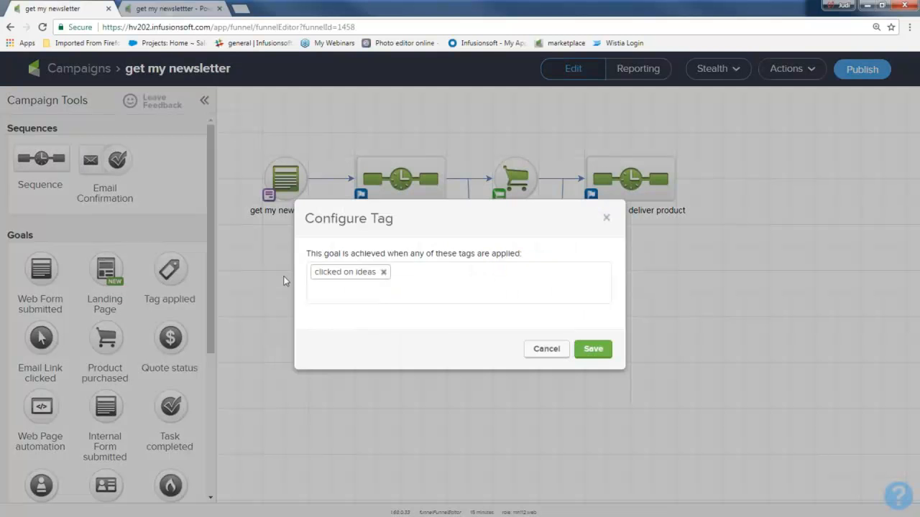
{"action": "left_click", "coordinate": [607, 218]}
{"action": "left_click_drag", "start_coordinate": [340, 119], "coordinate": [463, 252]}
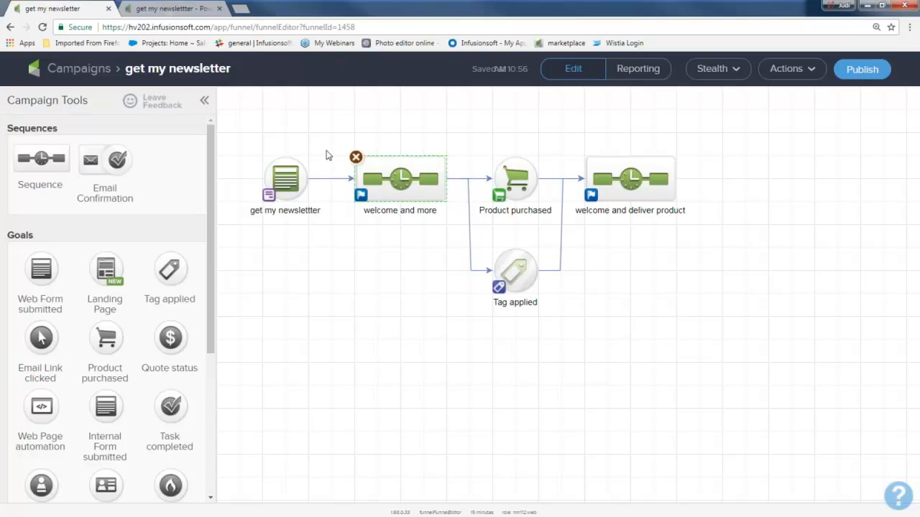
Step: Highlight the full address of the campaign page, and single out the app name "hv202" within it
{"action": "left_click_drag", "start_coordinate": [373, 27], "coordinate": [96, 32]}
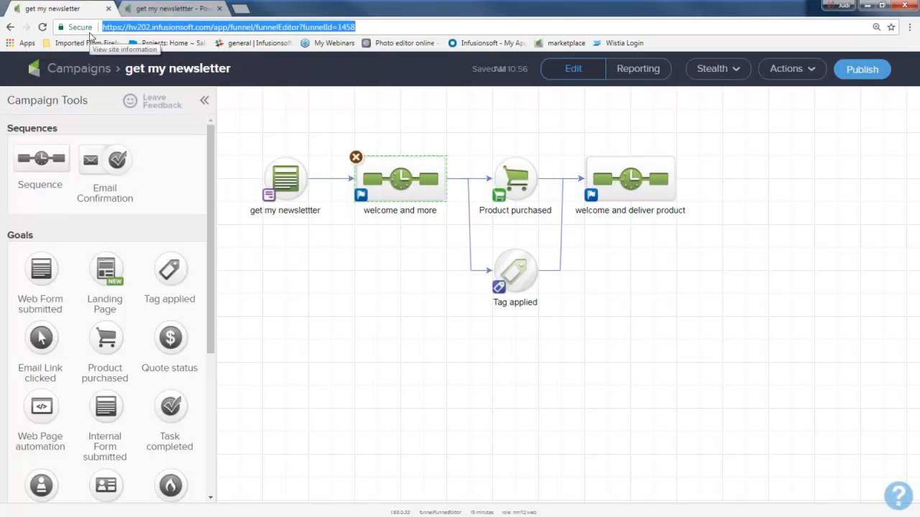
{"action": "left_click", "coordinate": [123, 29]}
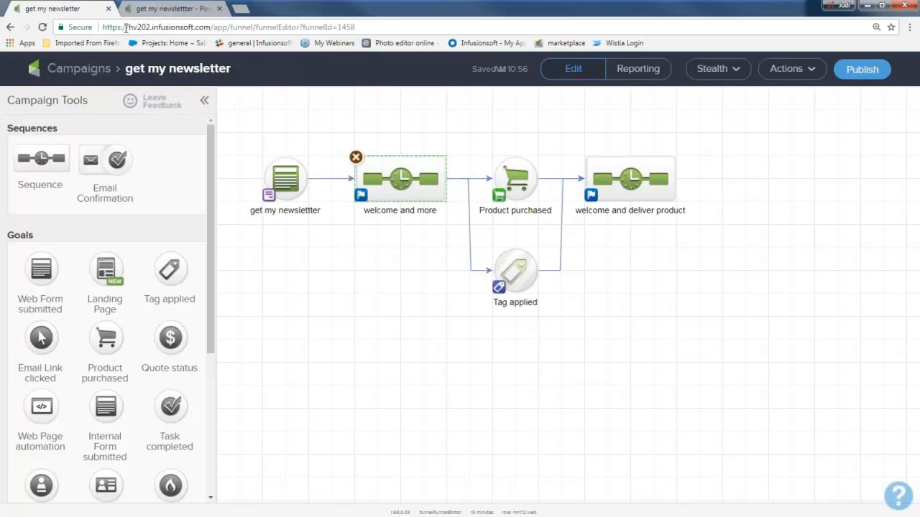
{"action": "left_click_drag", "start_coordinate": [126, 28], "coordinate": [152, 27]}
Step: Add a note below "welcome and more" with "hv202" and the training team's e-mail address on two lines, and shift it slightly toward the Tag applied goal
{"action": "left_click_drag", "start_coordinate": [214, 170], "coordinate": [213, 311]}
{"action": "left_click_drag", "start_coordinate": [47, 438], "coordinate": [338, 345]}
{"action": "type", "text": "hv202"}
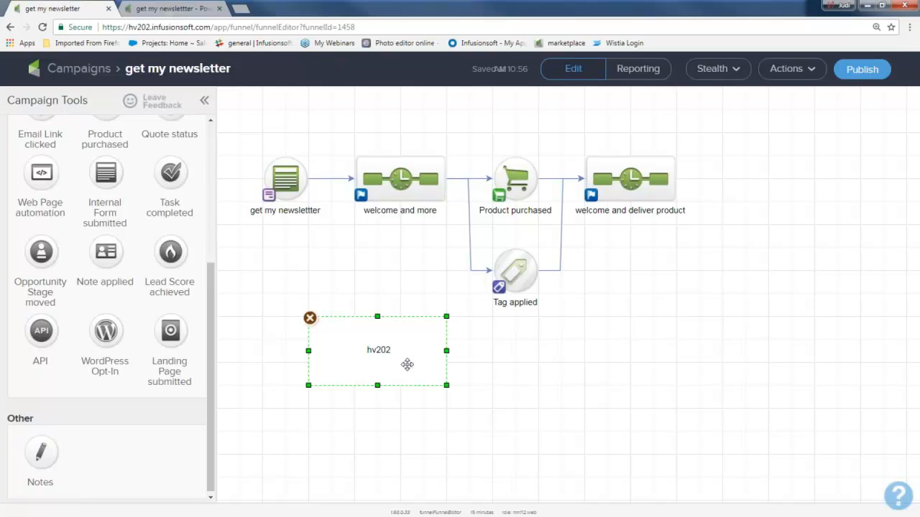
{"action": "key", "text": "Return"}
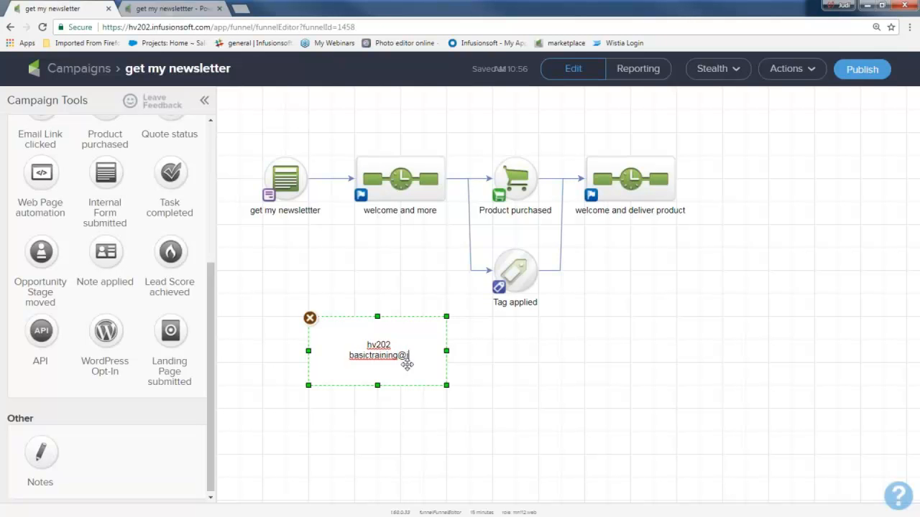
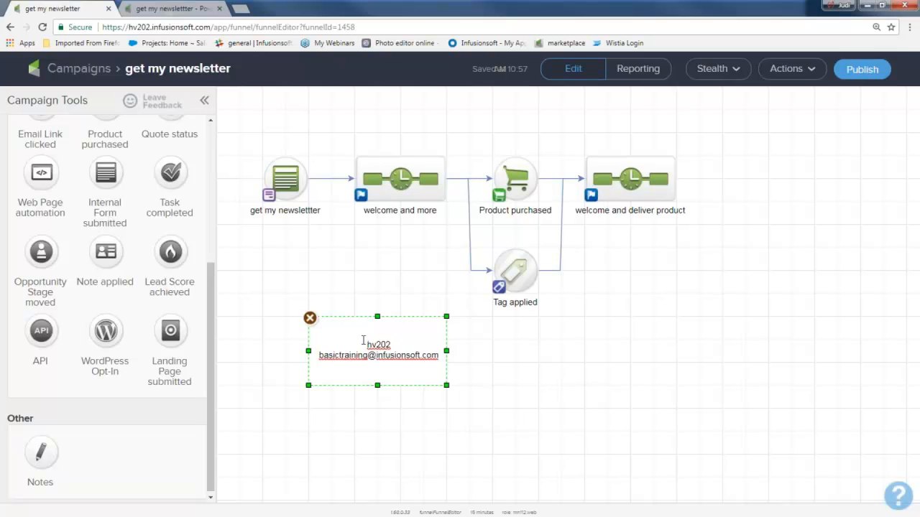
{"action": "left_click_drag", "start_coordinate": [363, 338], "coordinate": [386, 337]}
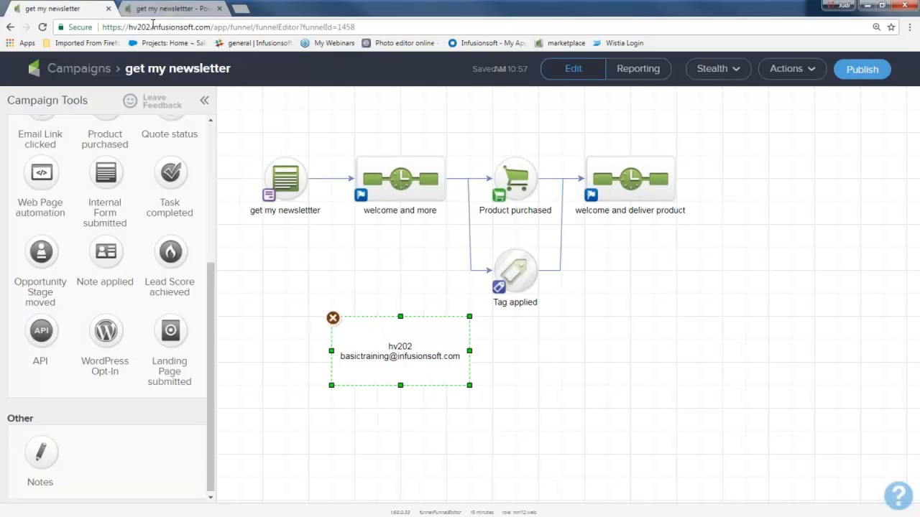
Step: Point out the app name in the campaign page's address again, matching the first line of the note
{"action": "left_click_drag", "start_coordinate": [149, 26], "coordinate": [129, 27]}
{"action": "key", "text": "alt+Tab"}
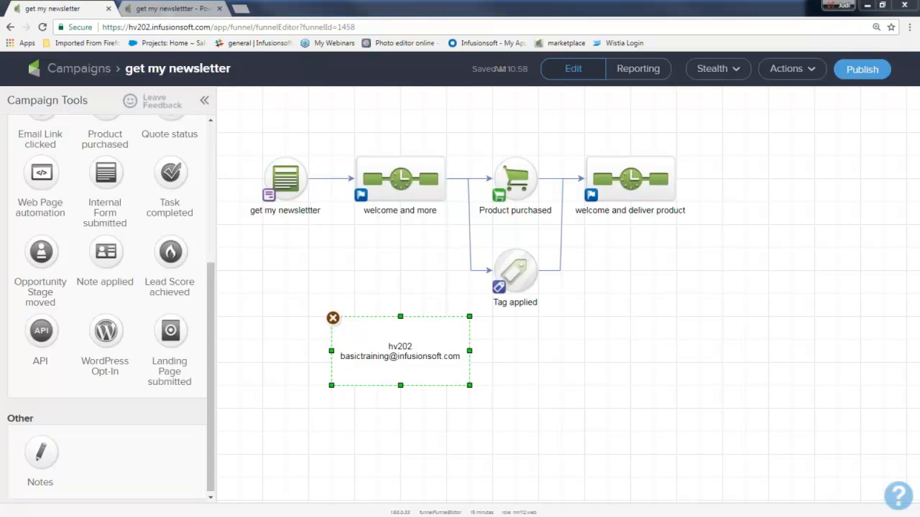